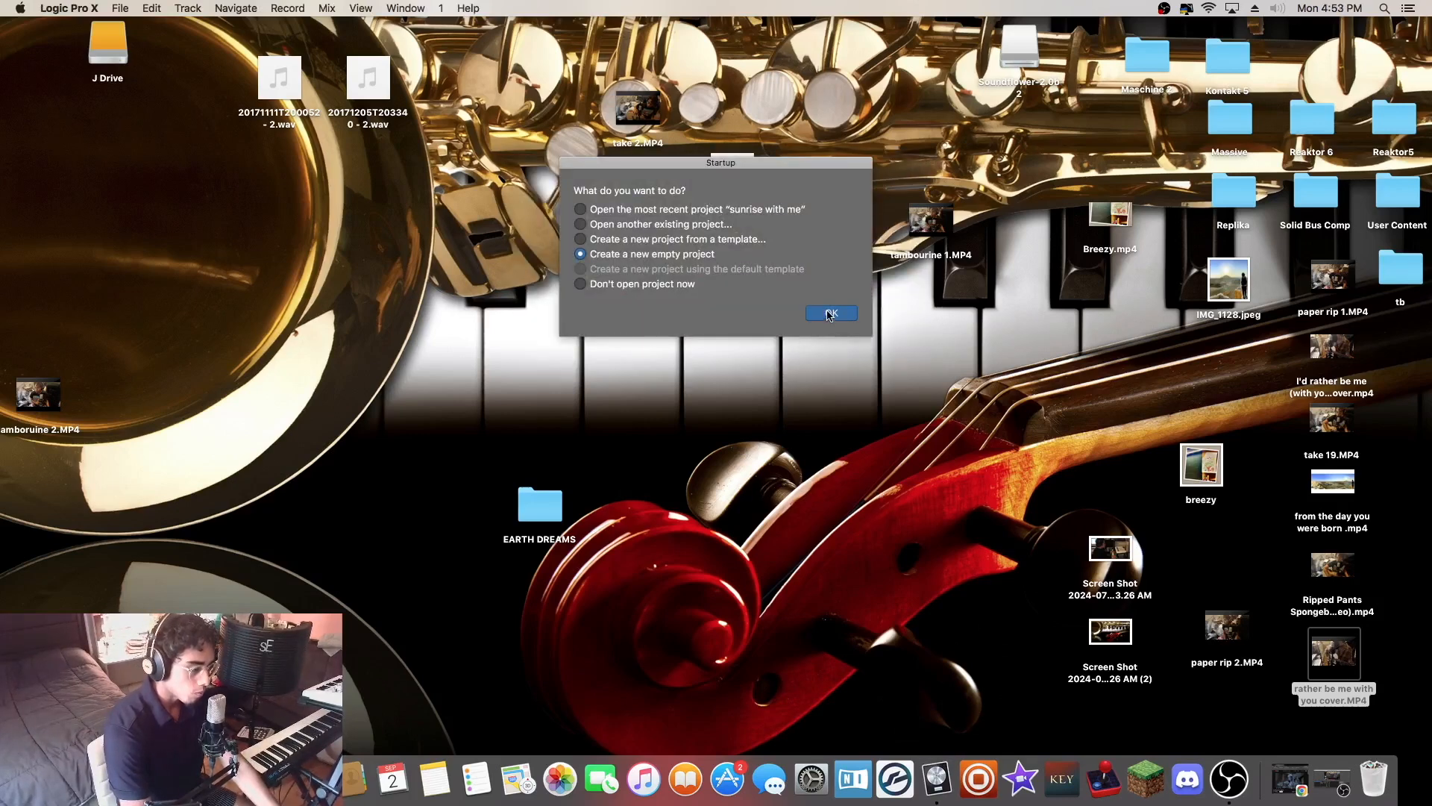
# - Create a new empty project with Software Instrument as the type of its first track
pyautogui.click(830, 314)
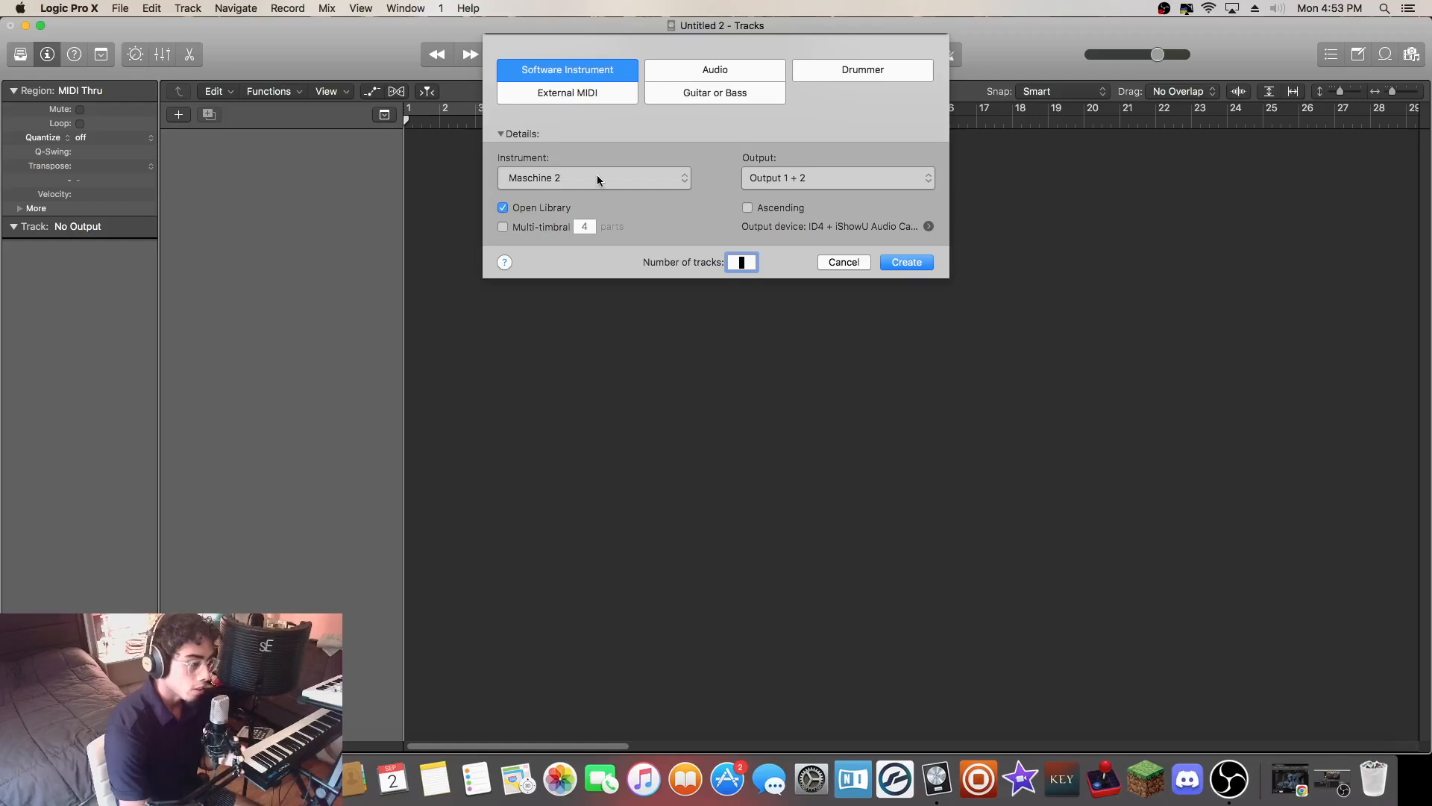
pyautogui.click(592, 90)
pyautogui.click(594, 75)
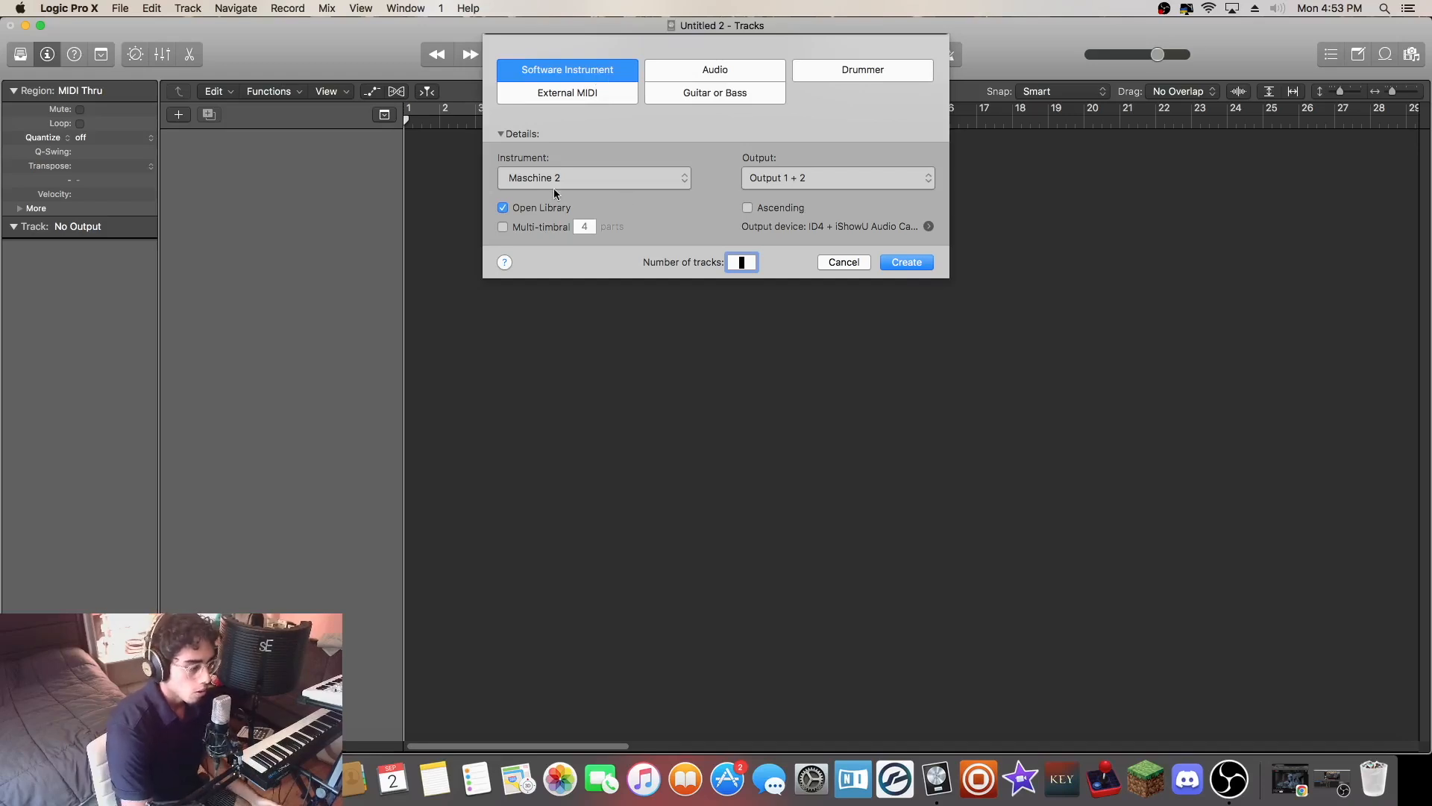
# - Choose the Stereo version of Maschine 2 as the new track's instrument
pyautogui.click(571, 180)
pyautogui.click(572, 182)
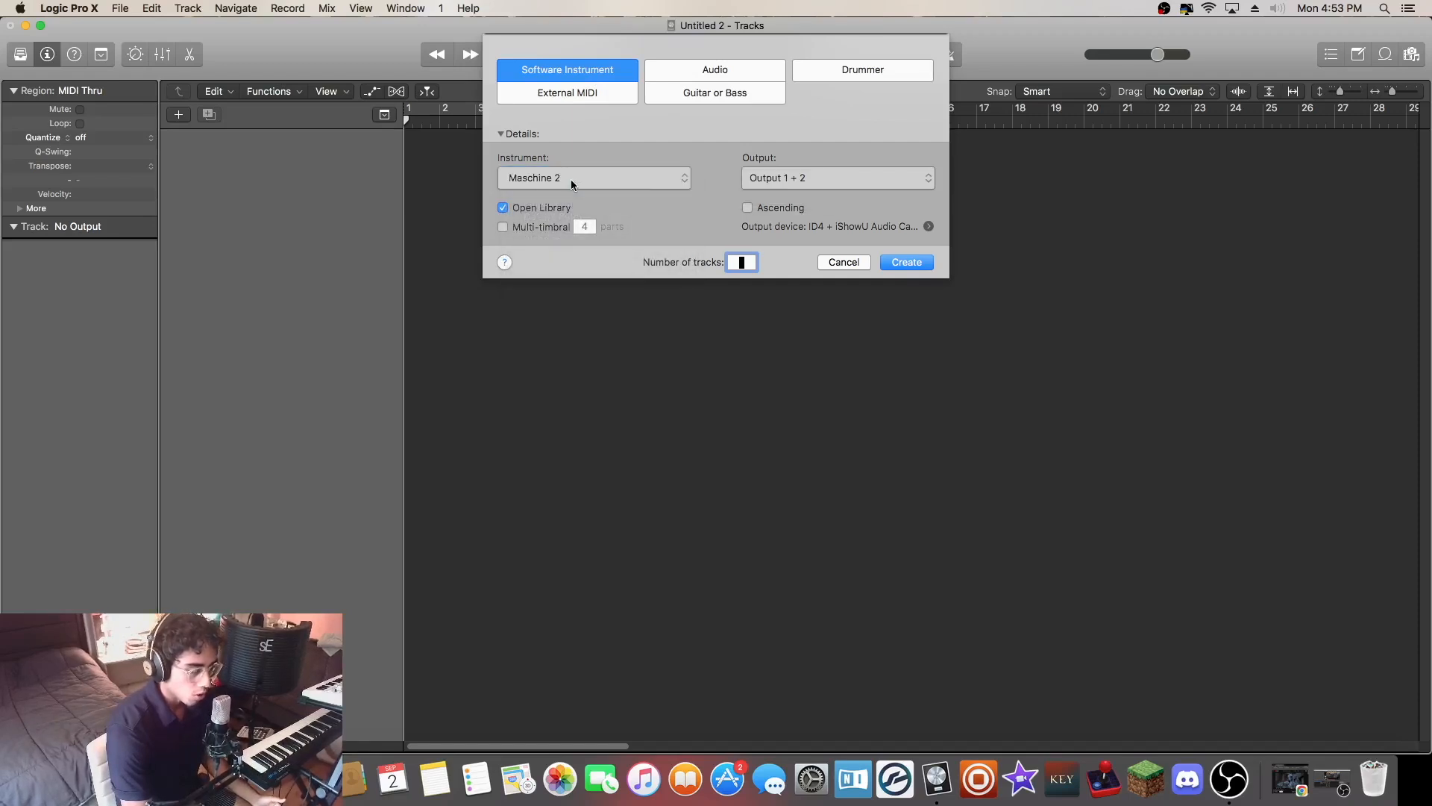
pyautogui.click(573, 176)
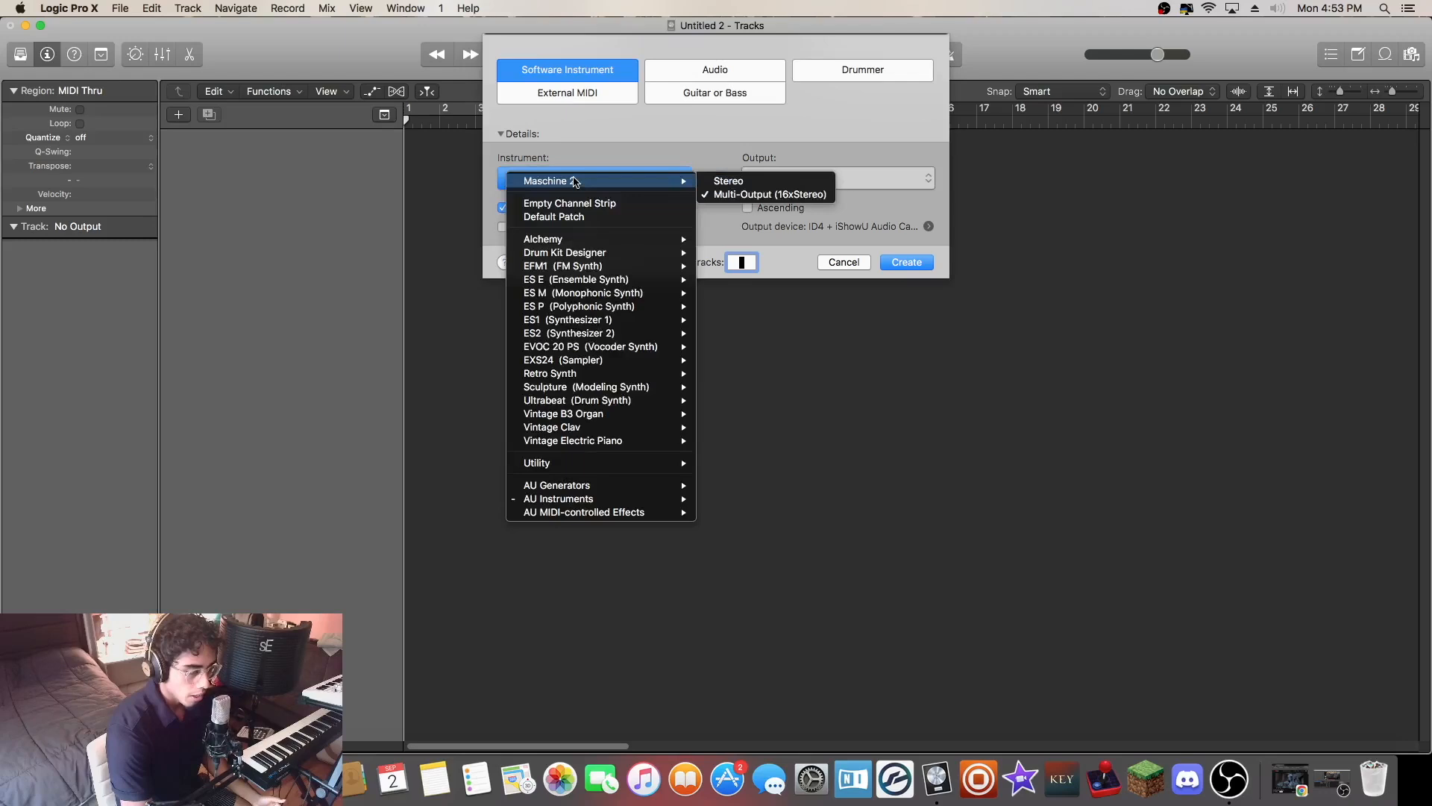
pyautogui.click(728, 180)
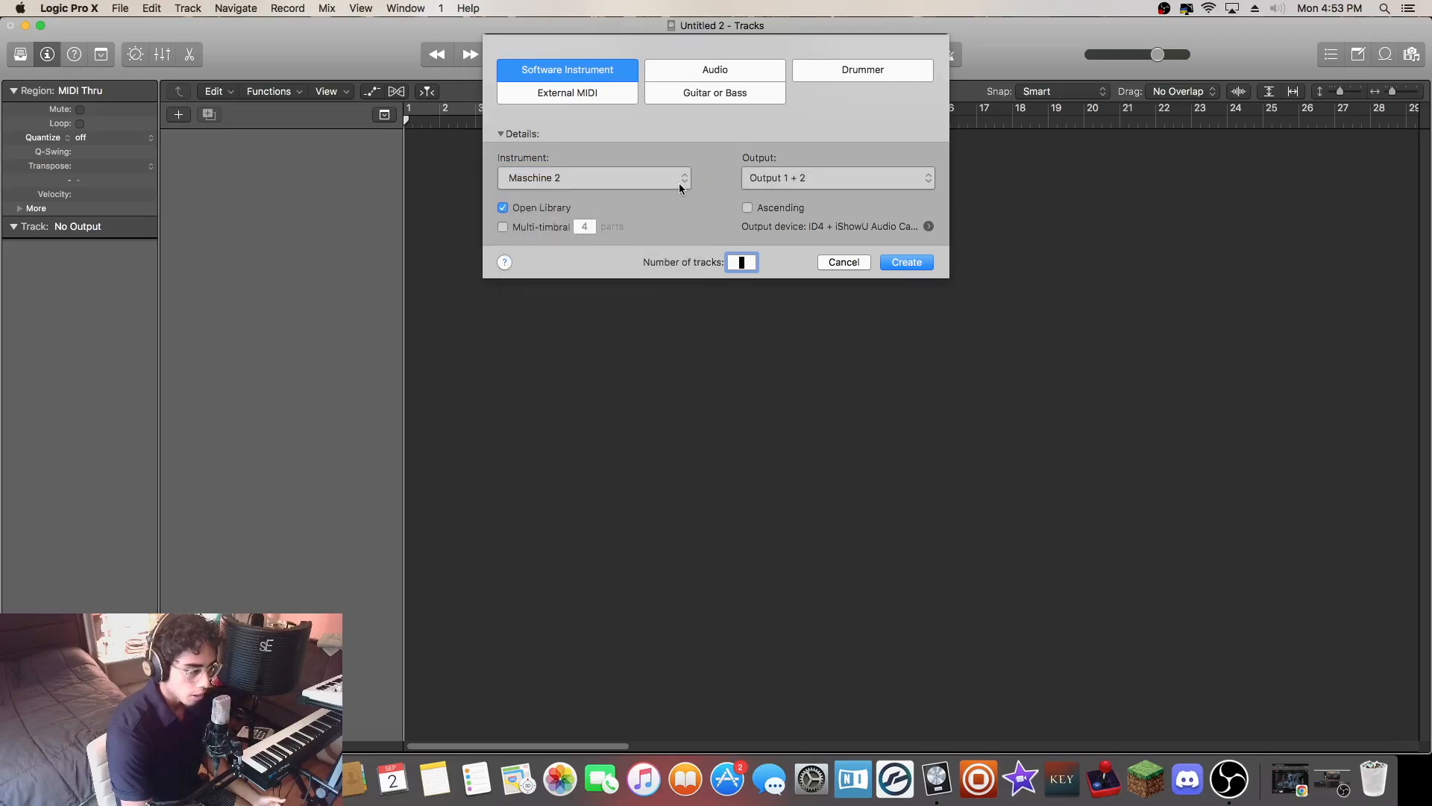
pyautogui.click(680, 186)
pyautogui.click(681, 183)
pyautogui.click(683, 185)
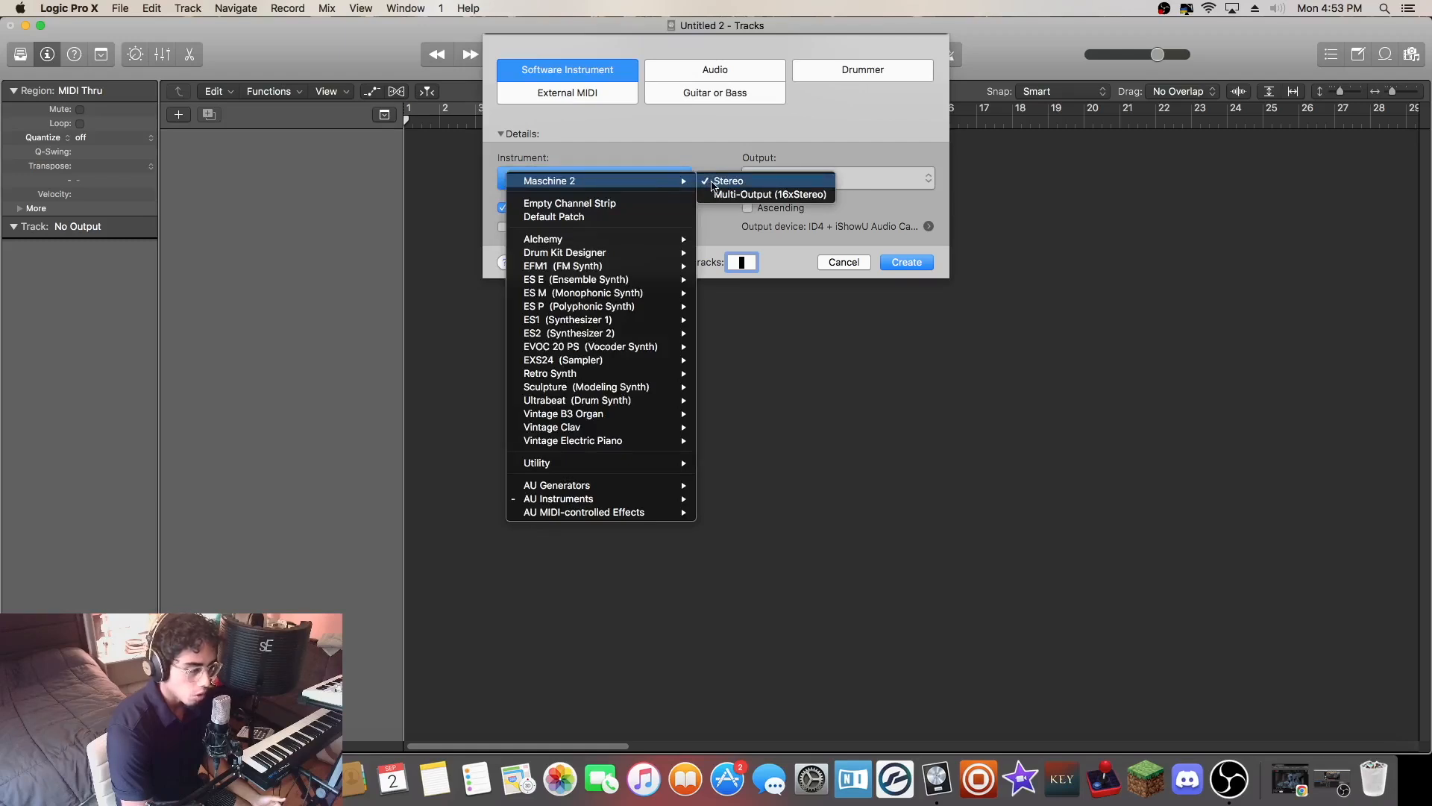
pyautogui.click(712, 181)
# - Set the instrument to Maschine 2 Multi-Output (16xStereo) and create the software instrument track
pyautogui.click(688, 184)
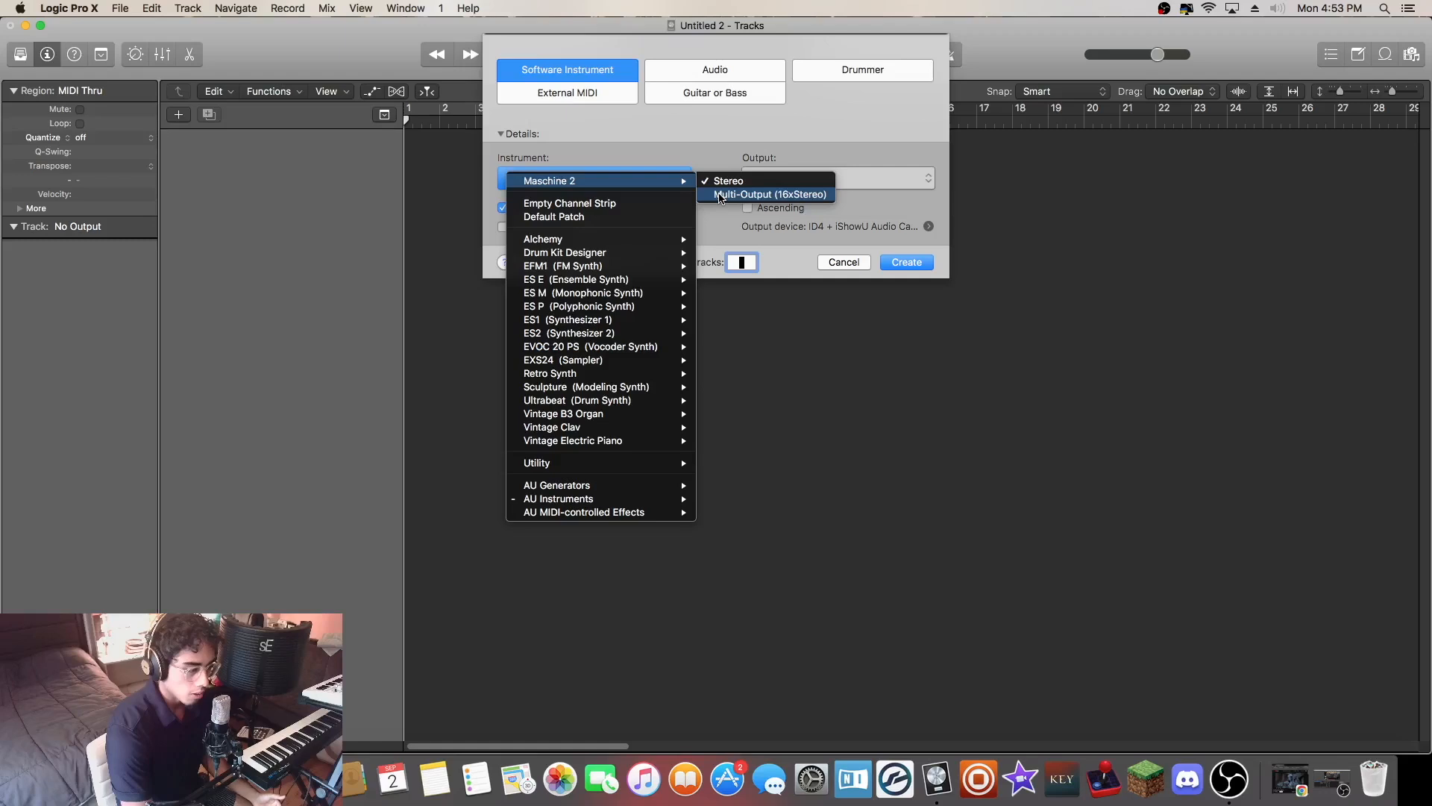
pyautogui.click(720, 195)
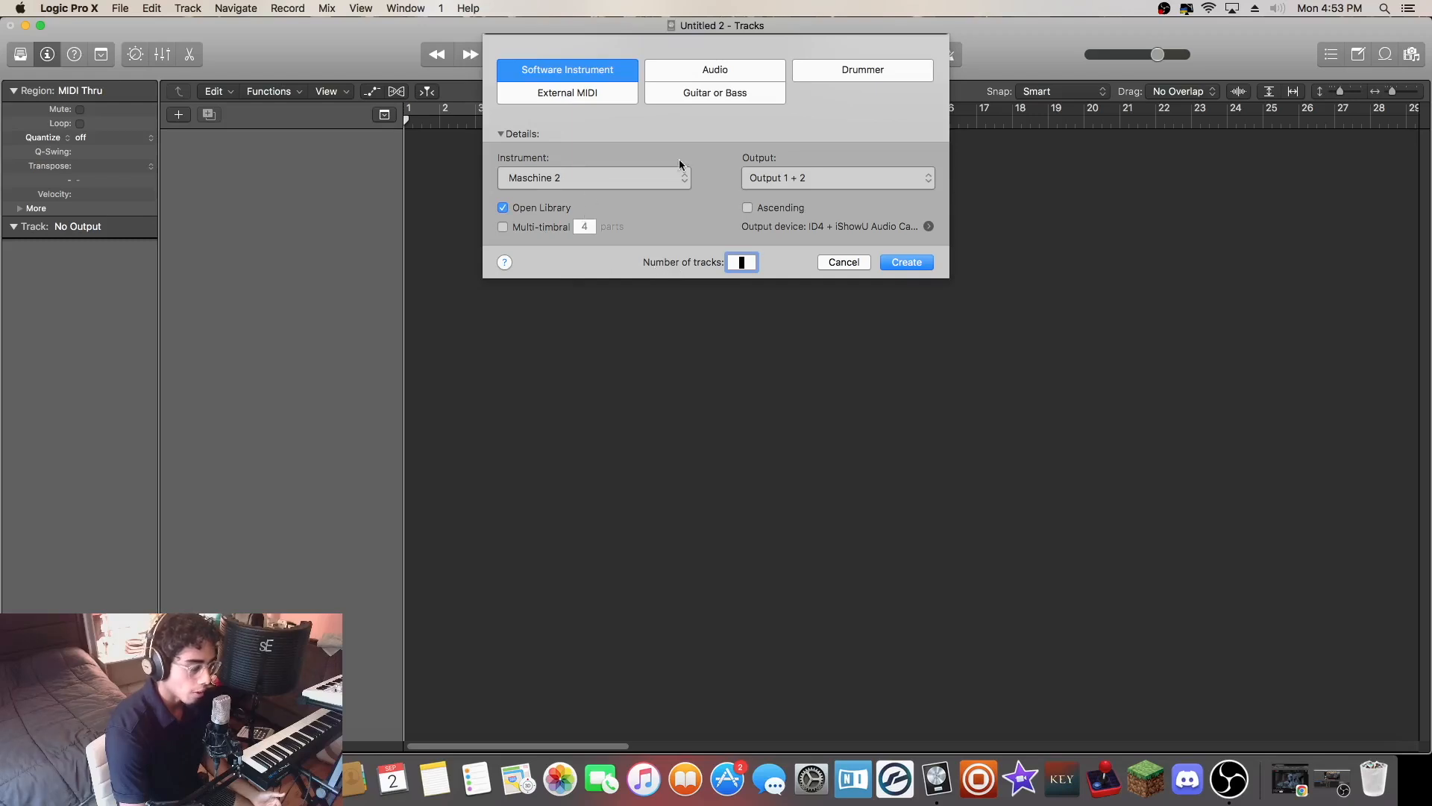
pyautogui.click(682, 177)
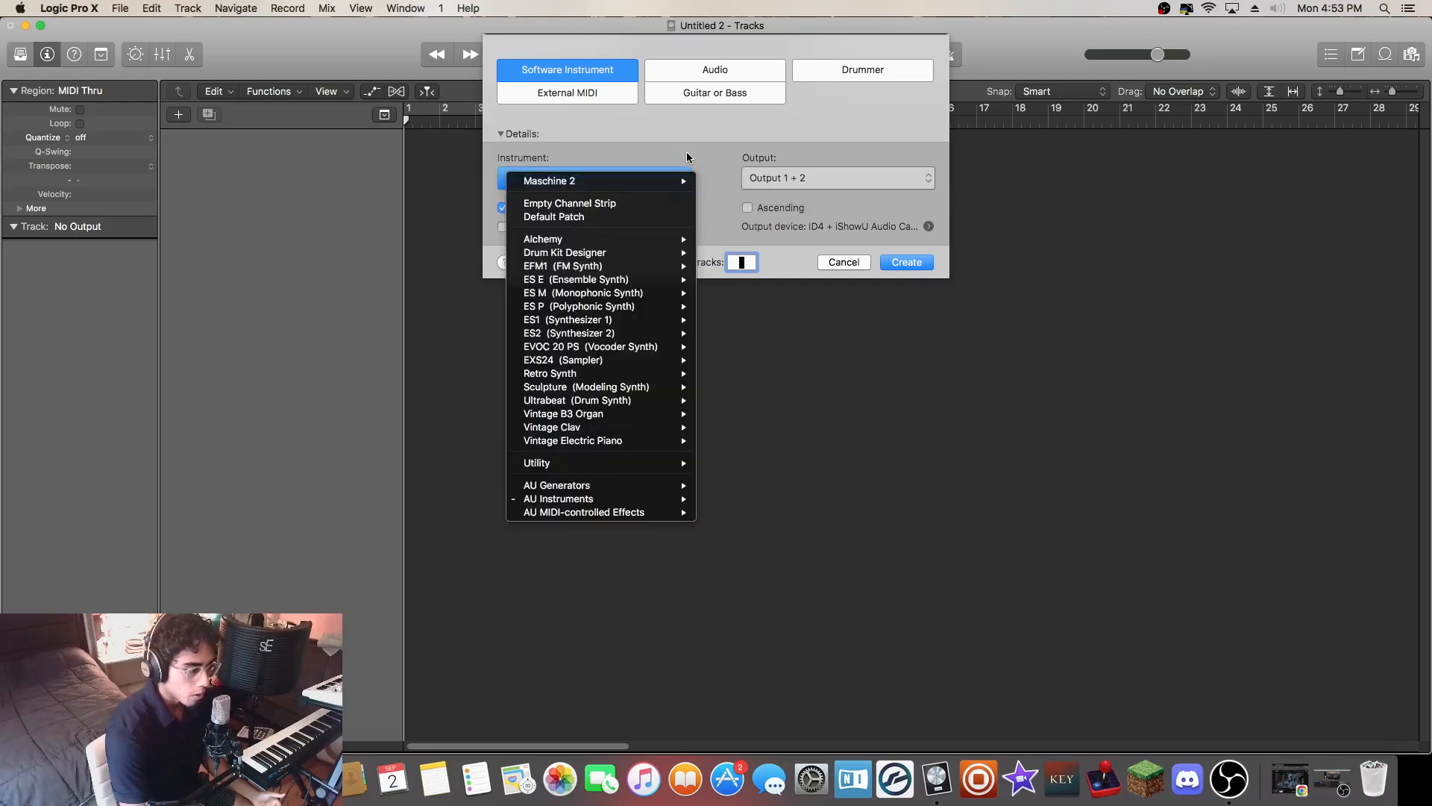
pyautogui.click(690, 155)
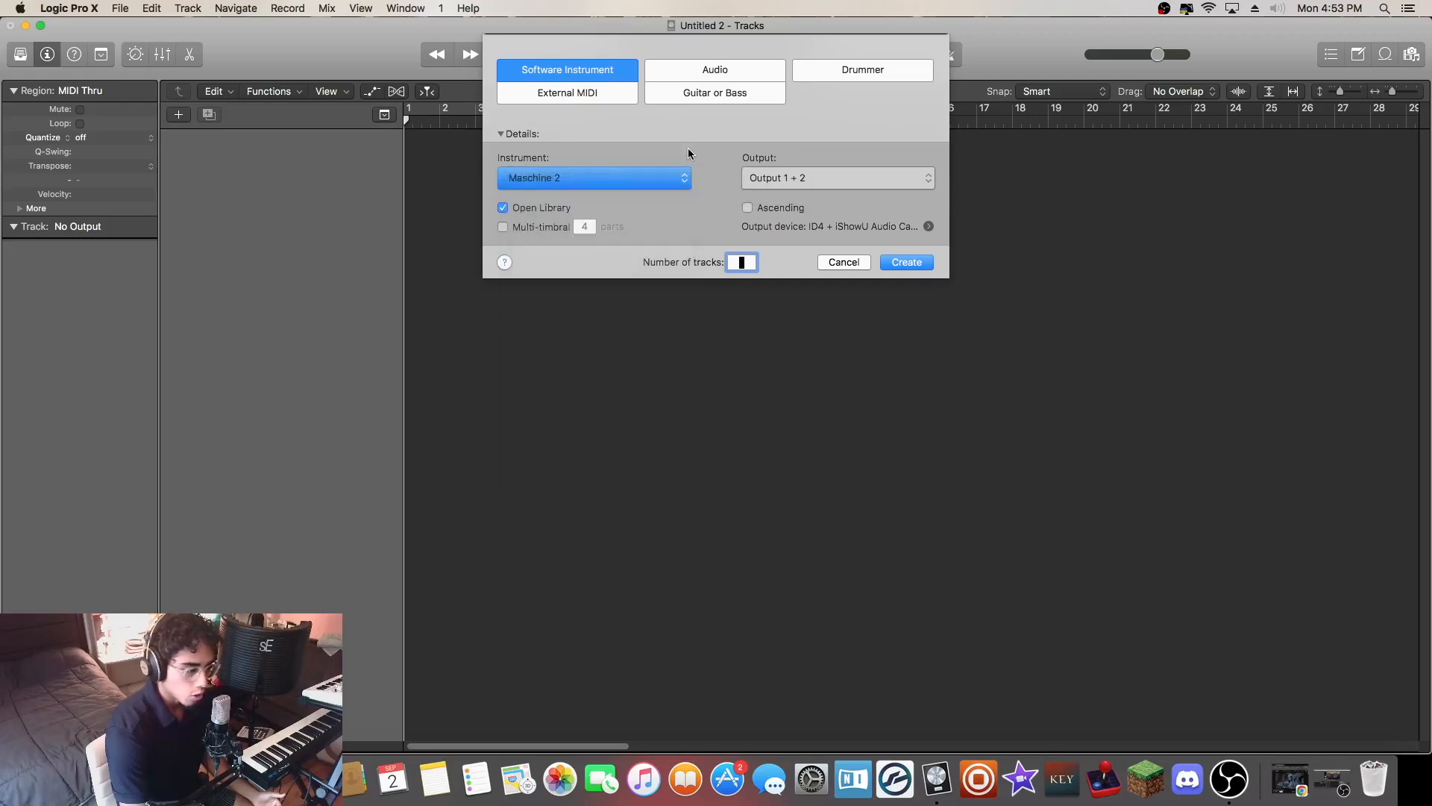
pyautogui.click(805, 179)
pyautogui.click(805, 176)
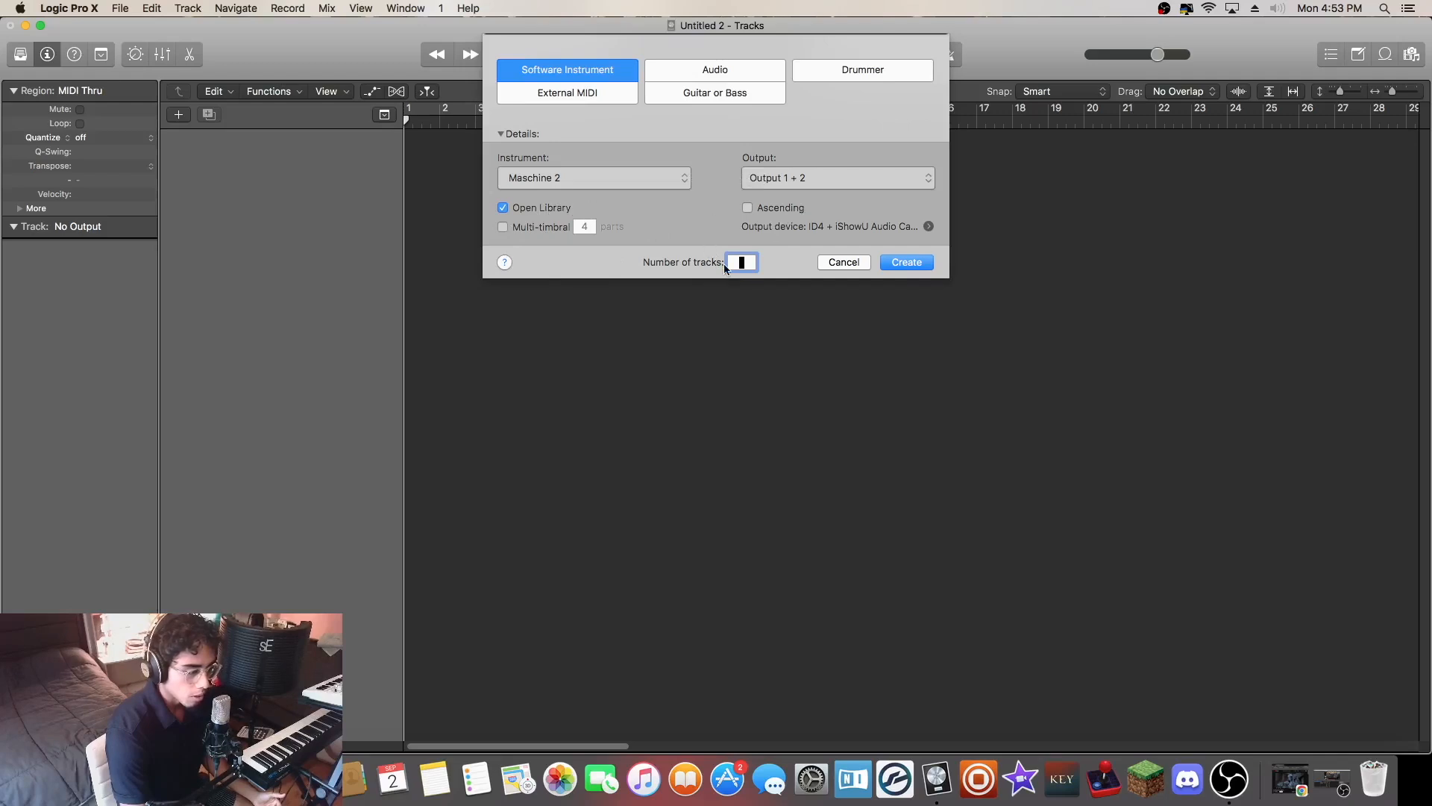
pyautogui.click(902, 264)
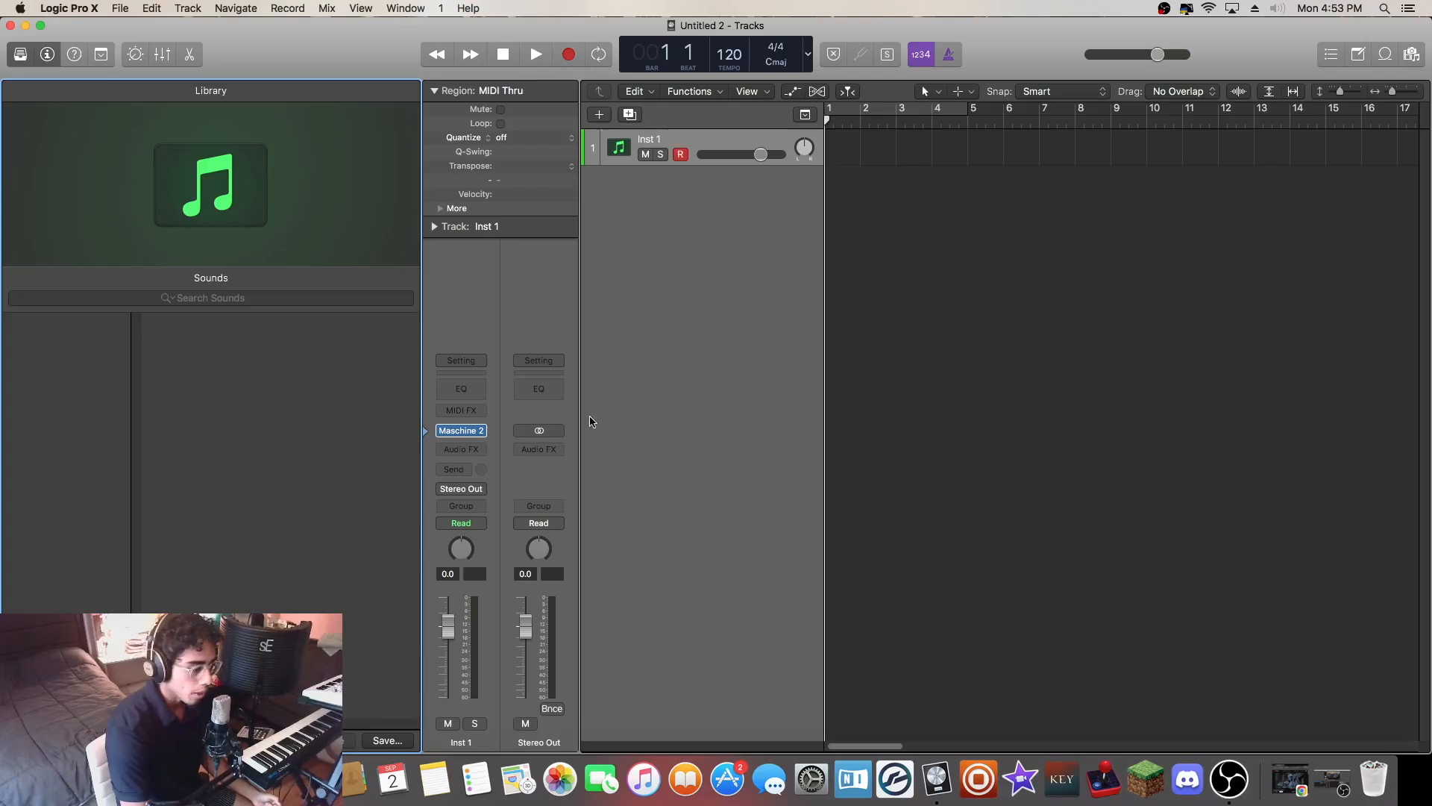
# - Show the mixer below the tracks area and enlarge it to reveal the complete channel strips
pyautogui.click(705, 151)
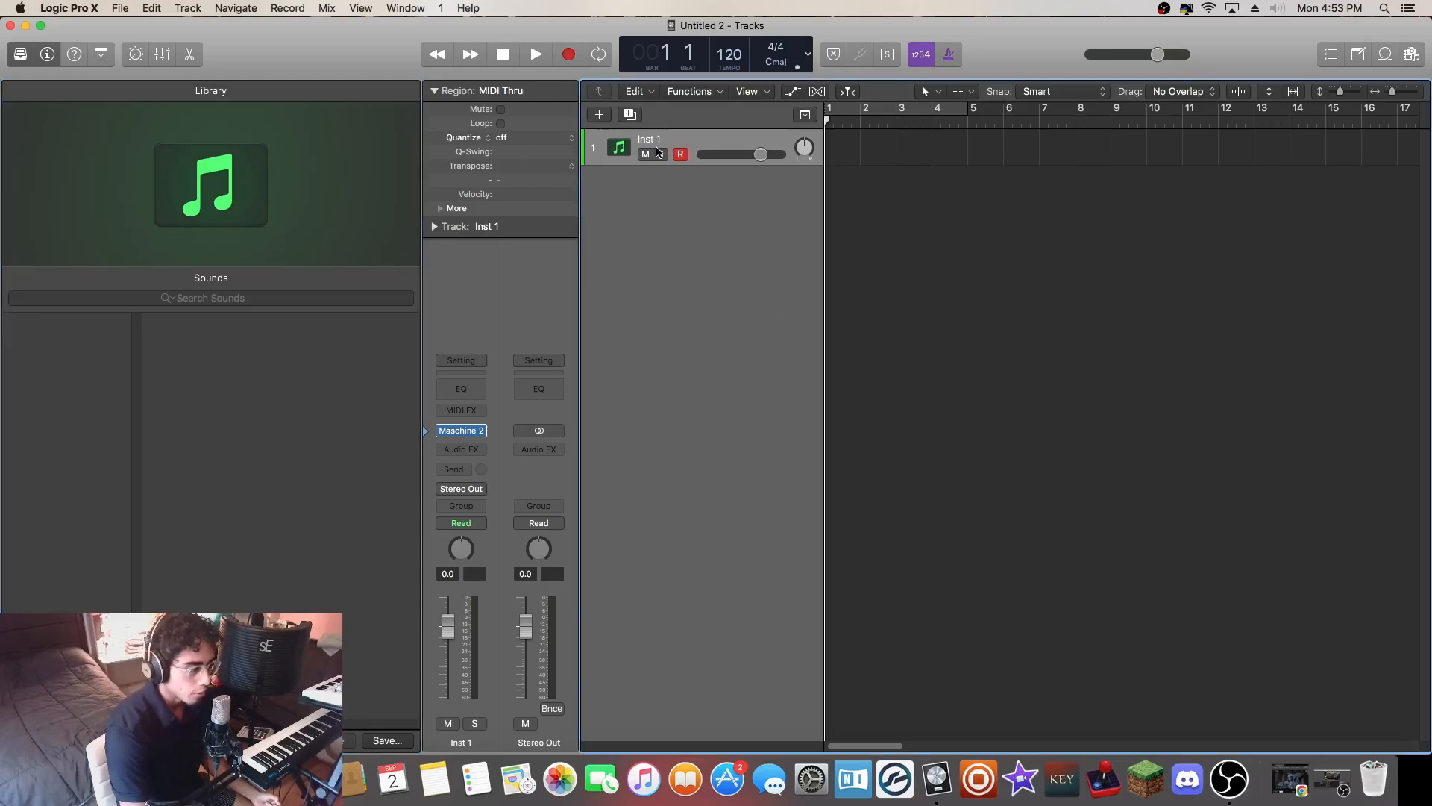
pyautogui.click(163, 56)
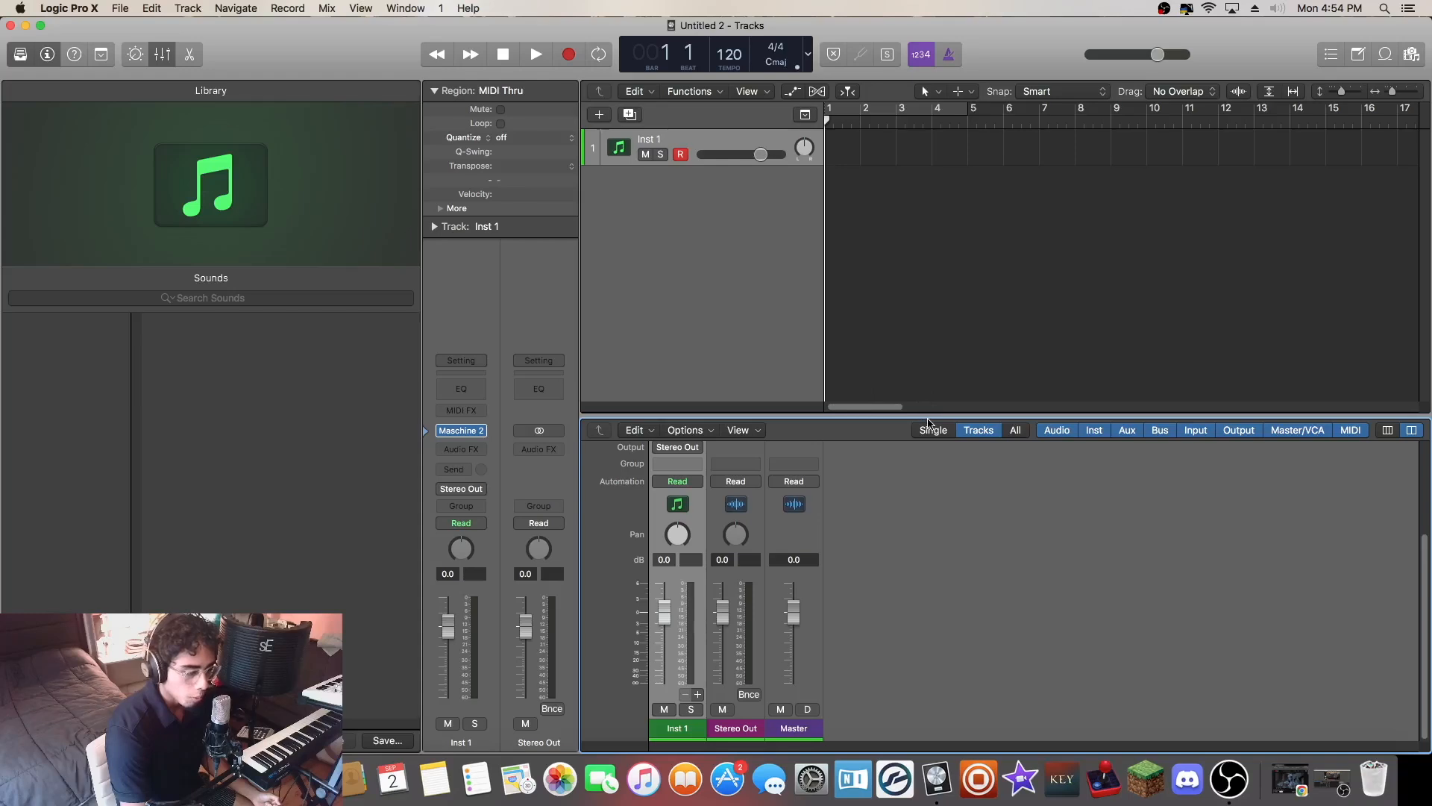
pyautogui.moveTo(928, 416); pyautogui.dragTo(936, 344)
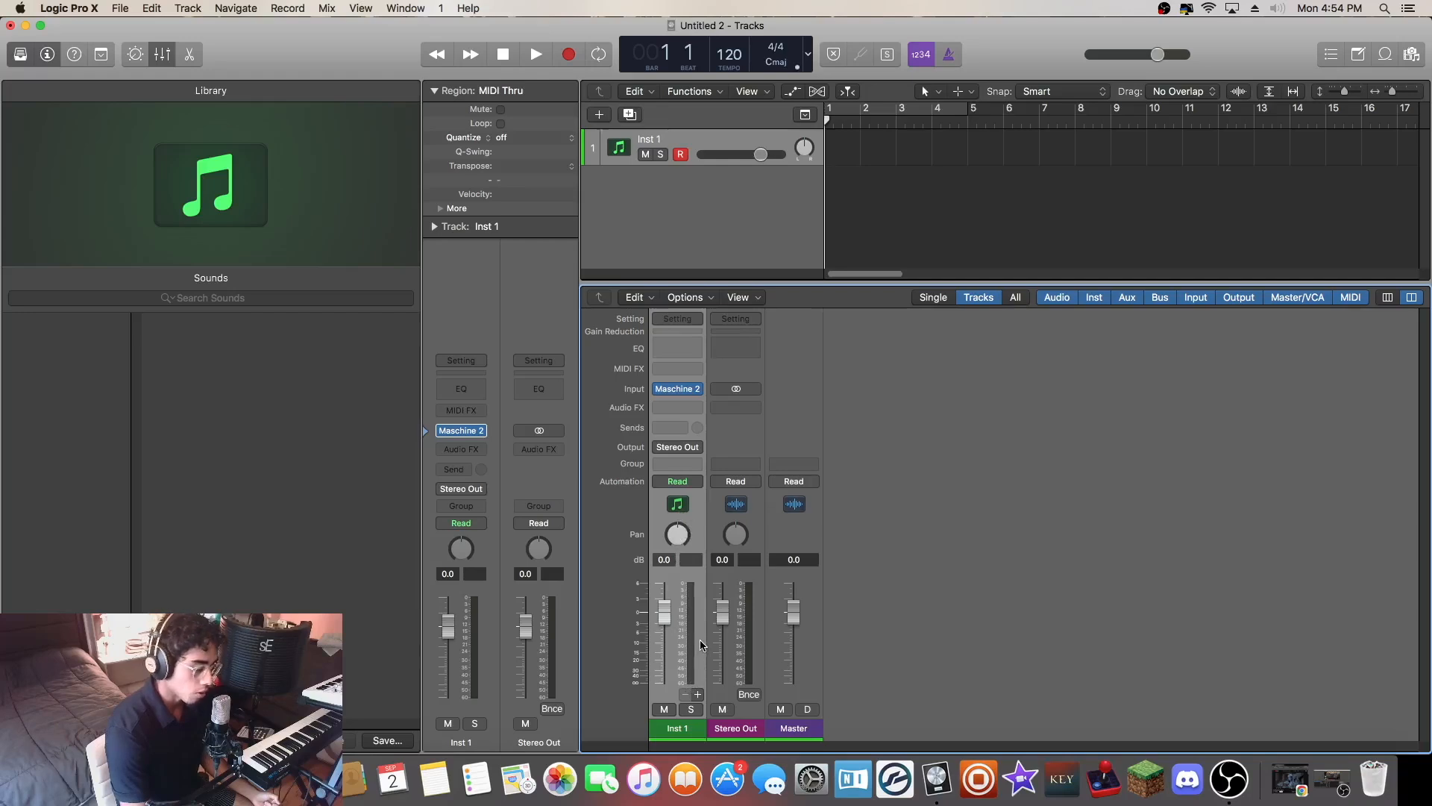
# - Add aux channels for all remaining Maschine 2 stereo outputs to the Inst 1 strip, from Aux 1 through Aux 15
pyautogui.click(699, 696)
pyautogui.click(699, 695)
pyautogui.click(699, 696)
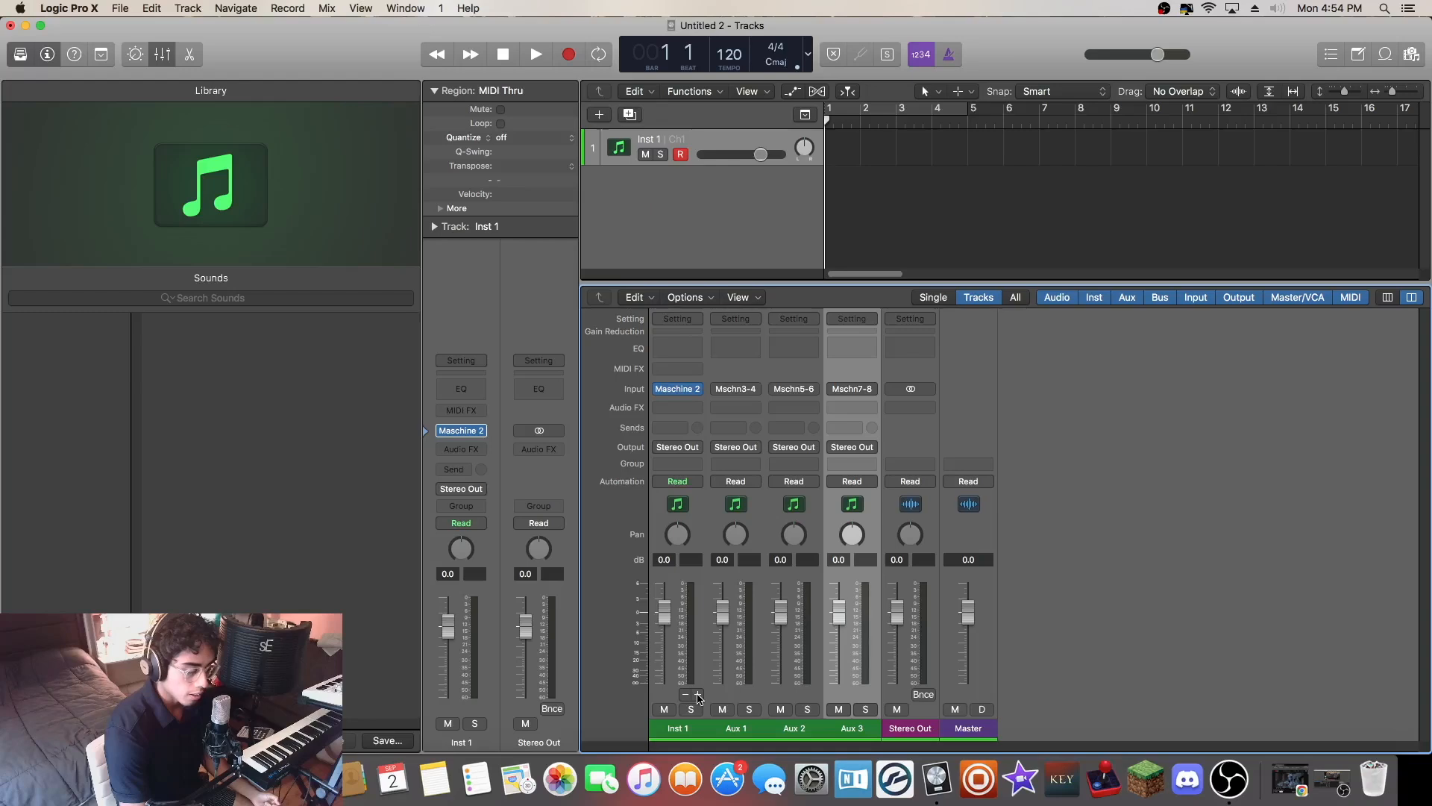
pyautogui.click(699, 696)
pyautogui.click(699, 695)
pyautogui.click(699, 695)
pyautogui.click(699, 695)
pyautogui.click(699, 695)
pyautogui.click(699, 696)
pyautogui.click(699, 695)
pyautogui.click(699, 695)
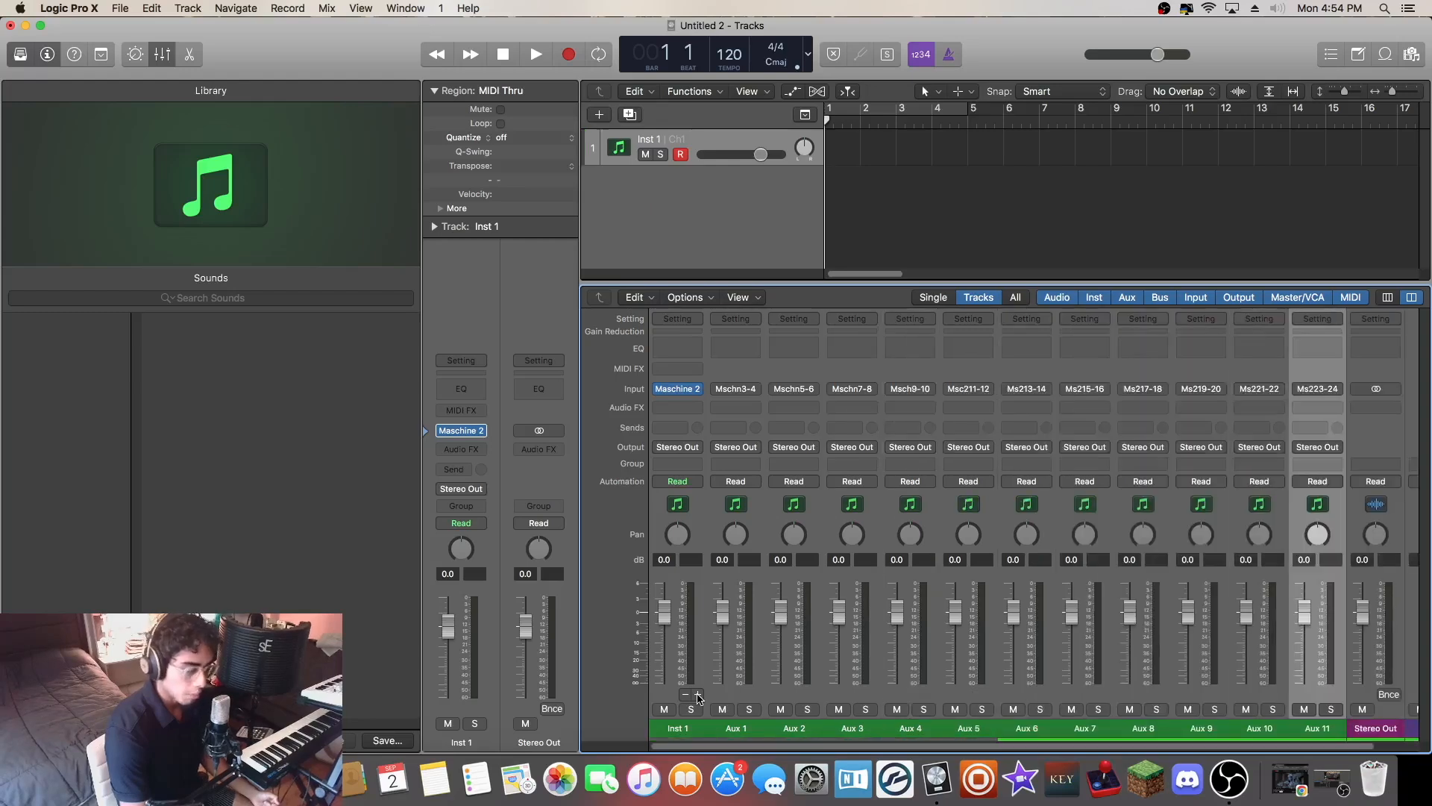
pyautogui.click(699, 696)
pyautogui.click(699, 695)
pyautogui.hscroll(-3, 699, 699)
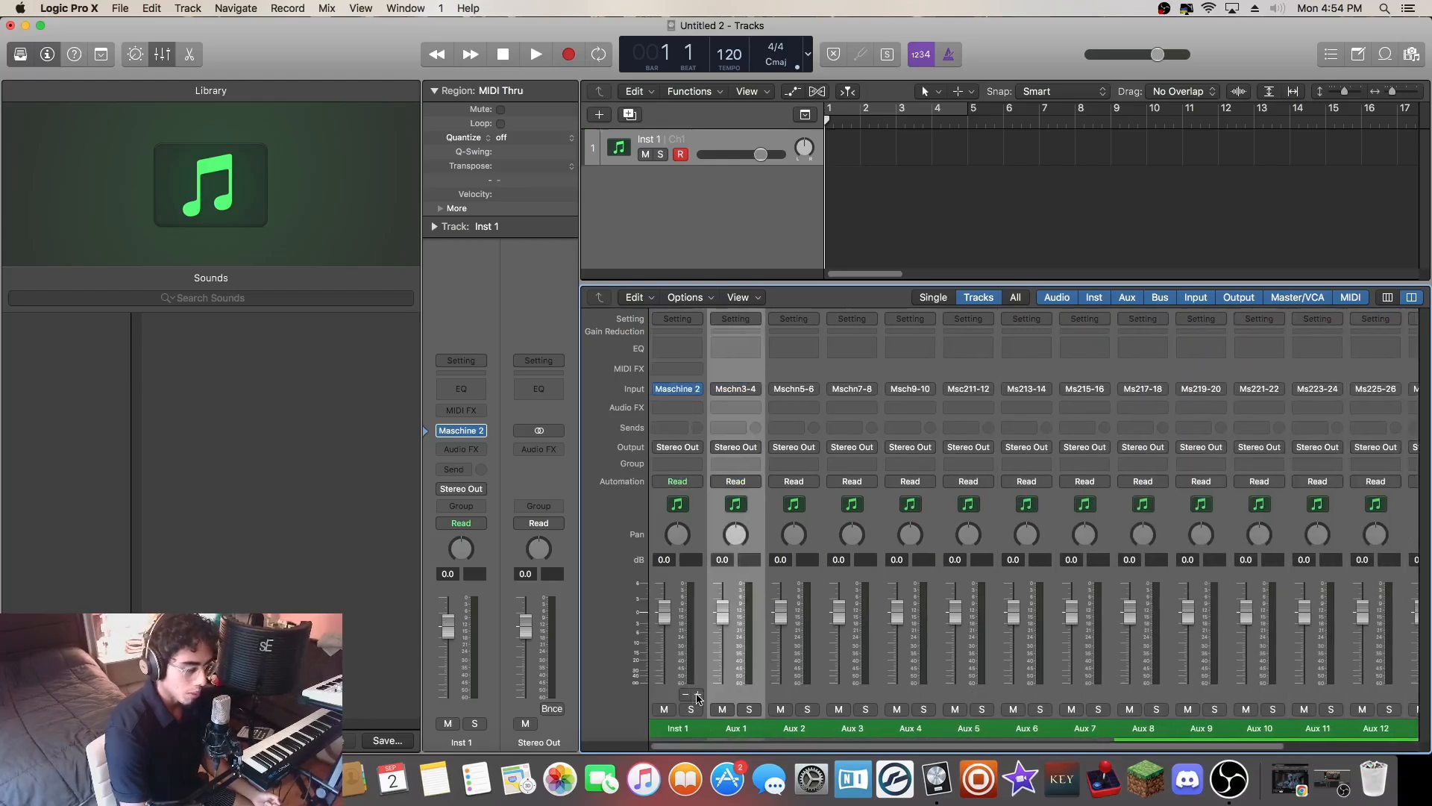
pyautogui.click(699, 695)
pyautogui.click(699, 695)
# - Review the mixer channel strips from Inst 1 to Aux 15 and their Maschine output inputs
pyautogui.hscroll(-6, 699, 697)
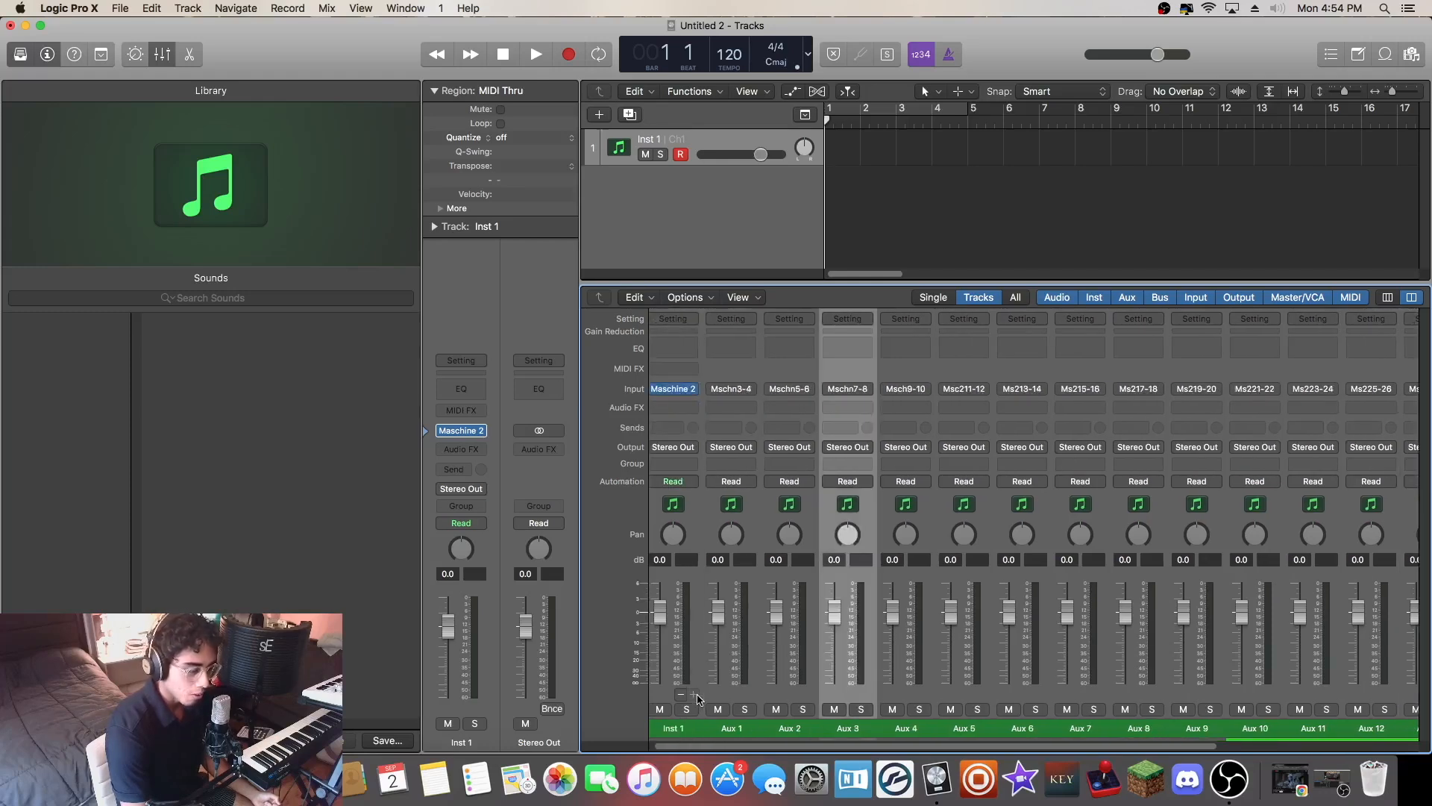
pyautogui.hscroll(8, 805, 690)
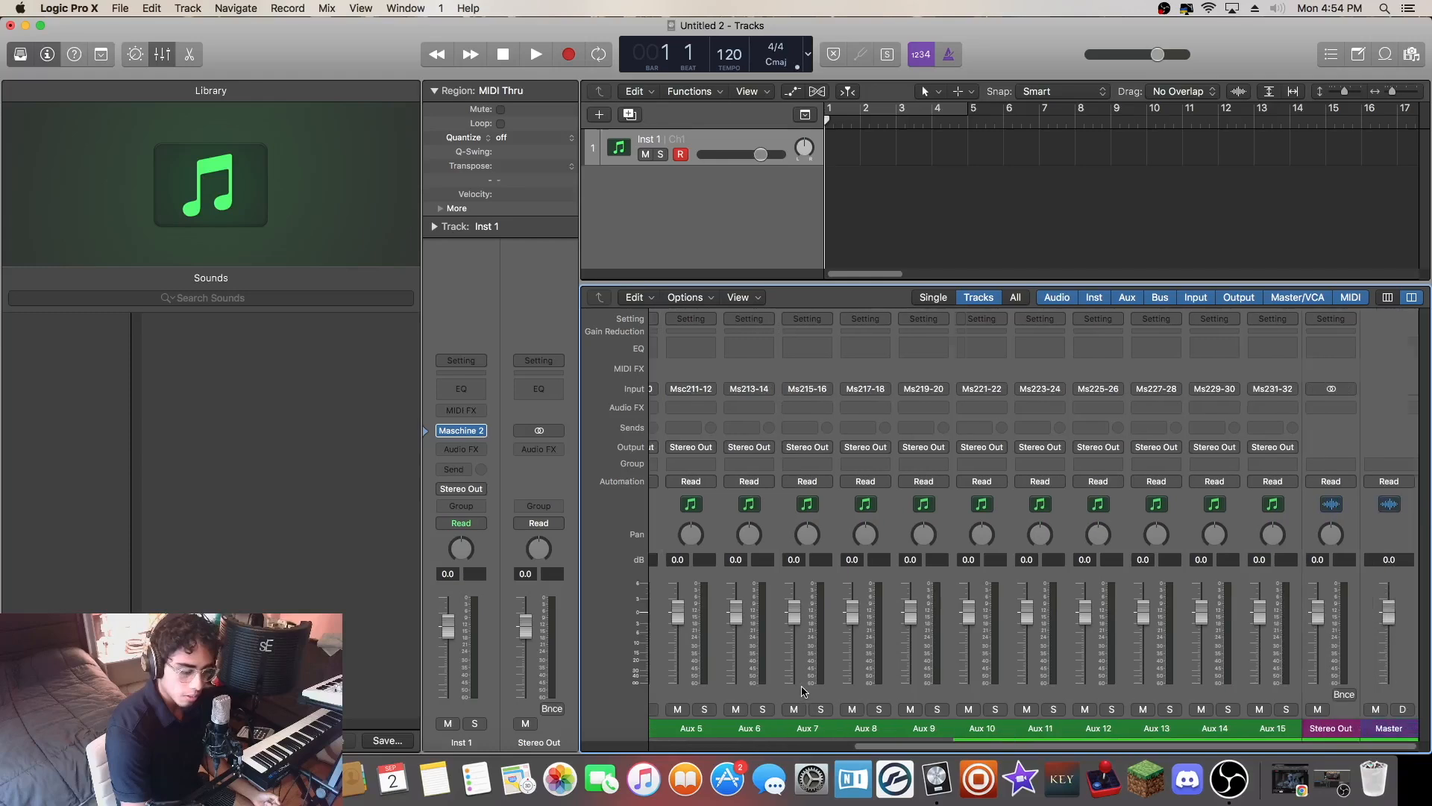
pyautogui.click(1272, 686)
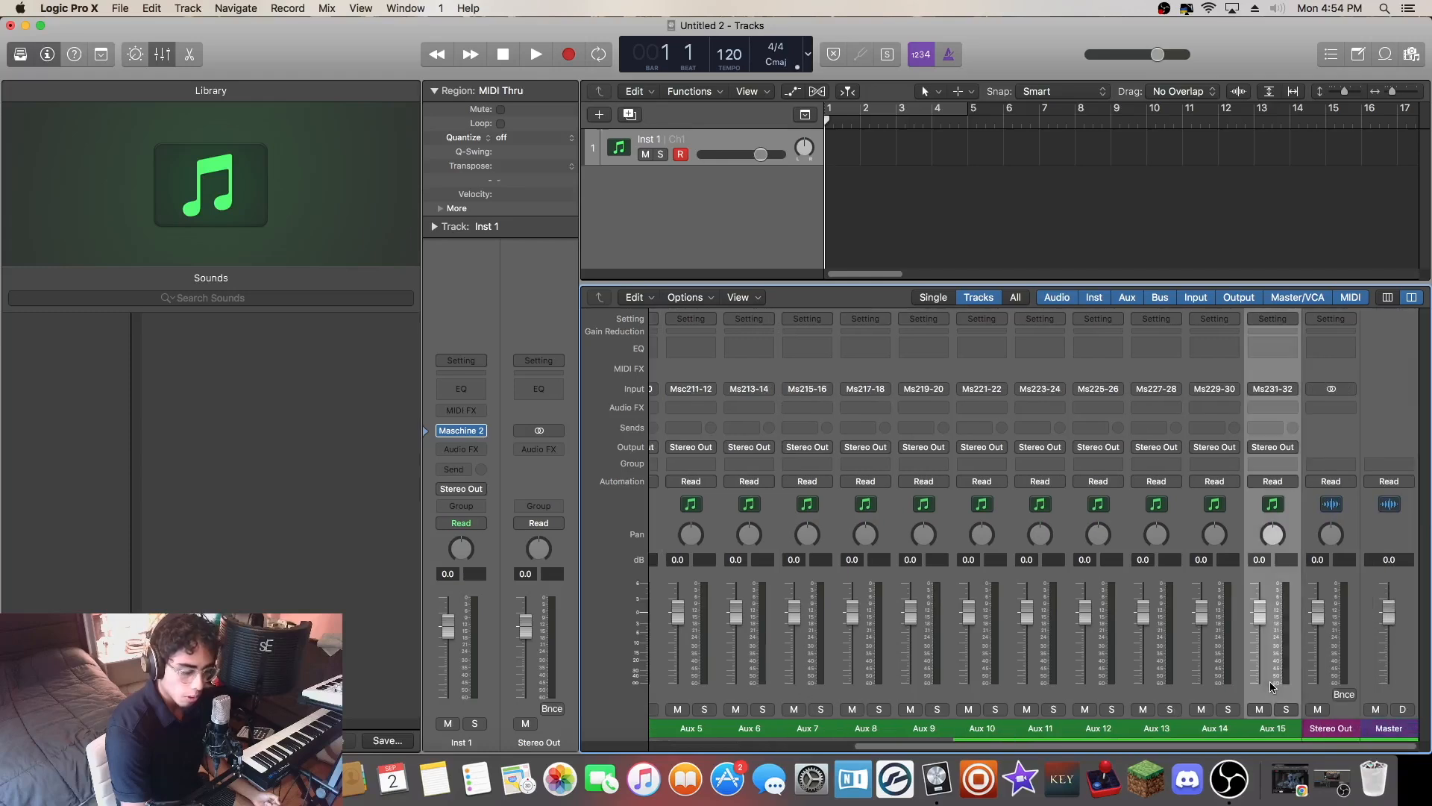
pyautogui.hscroll(-8, 1250, 701)
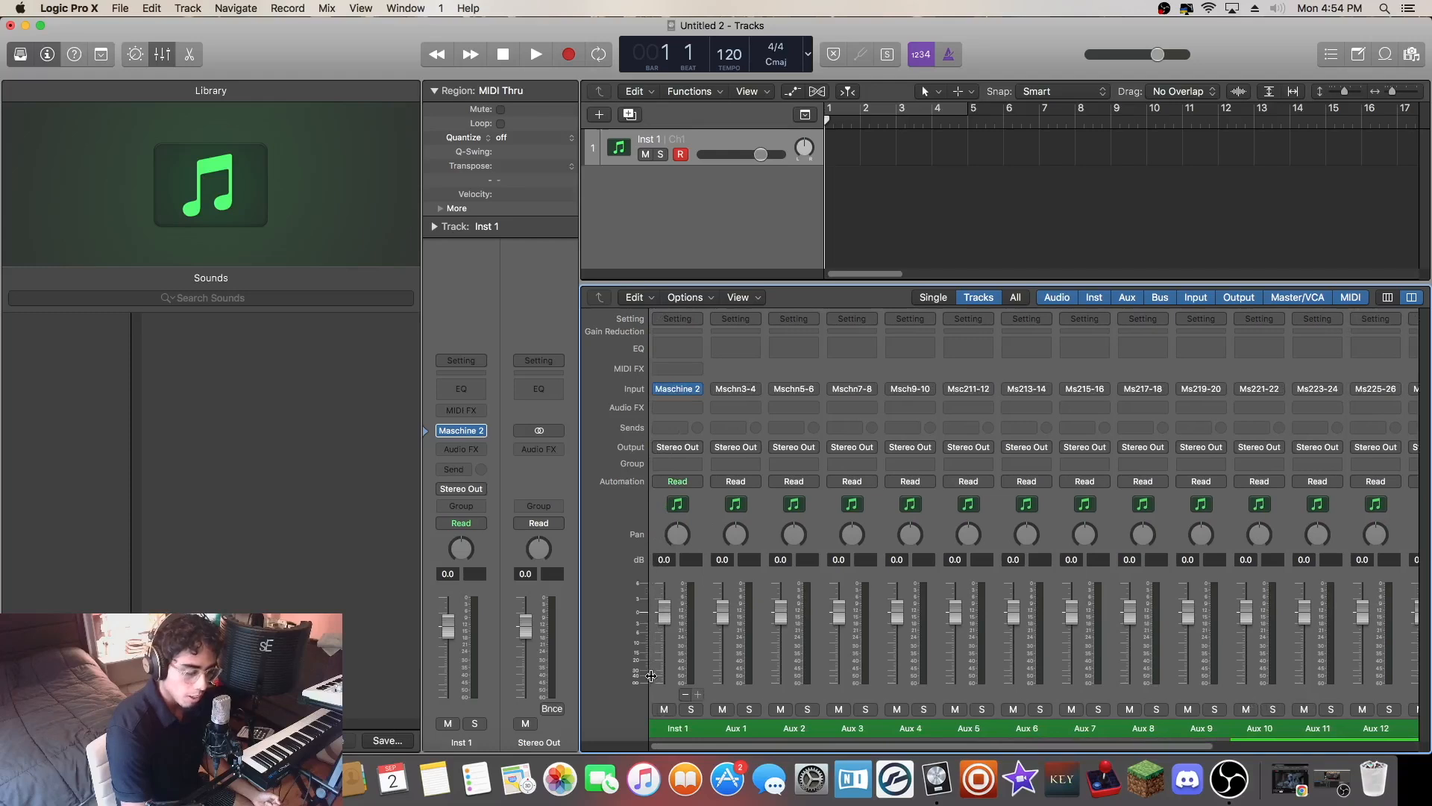
pyautogui.click(696, 660)
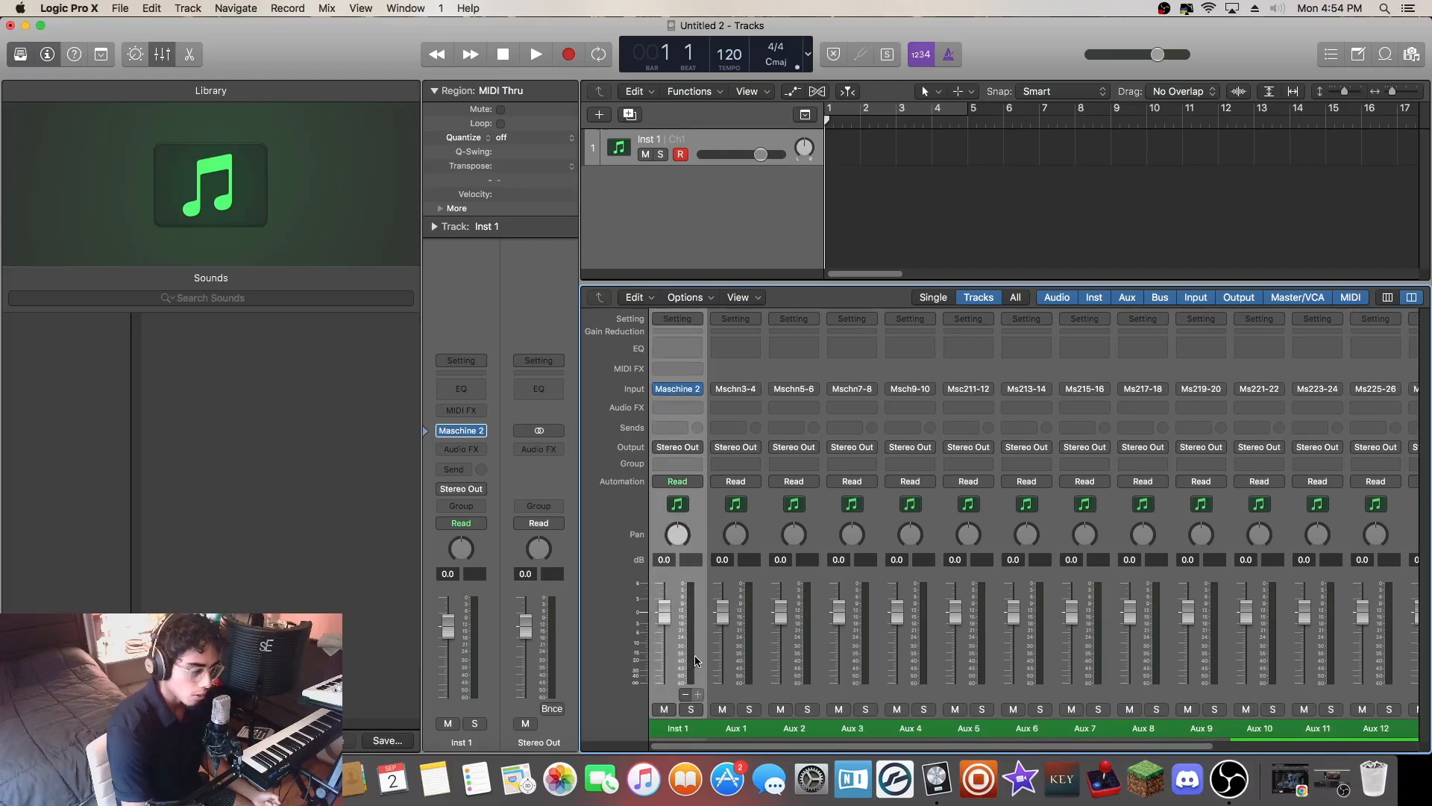
pyautogui.click(733, 688)
pyautogui.click(669, 702)
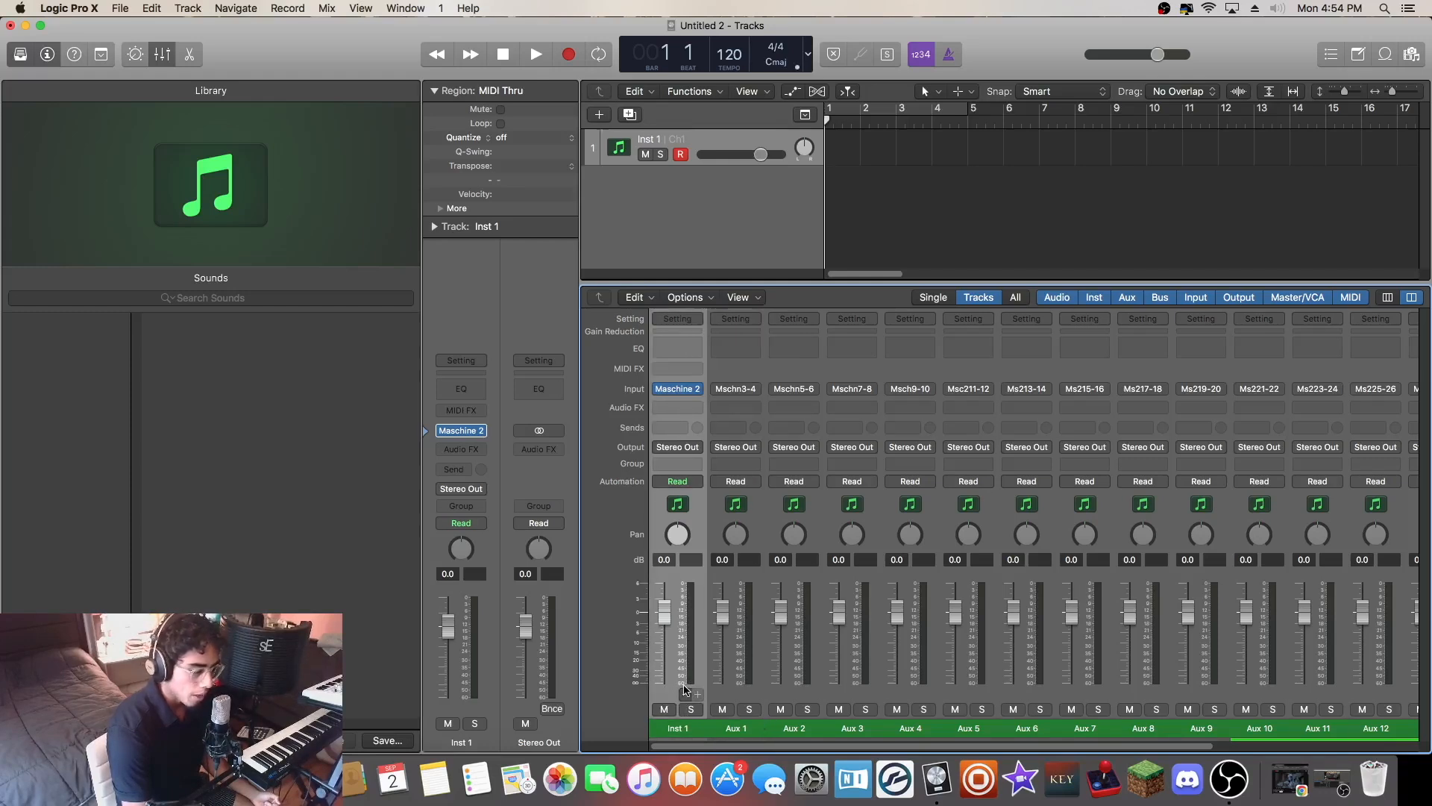
# - Open the Maschine 2 plug-in from the Inst 1 strip and move its window toward the centre of the screen
pyautogui.moveTo(678, 394)
pyautogui.click(679, 389)
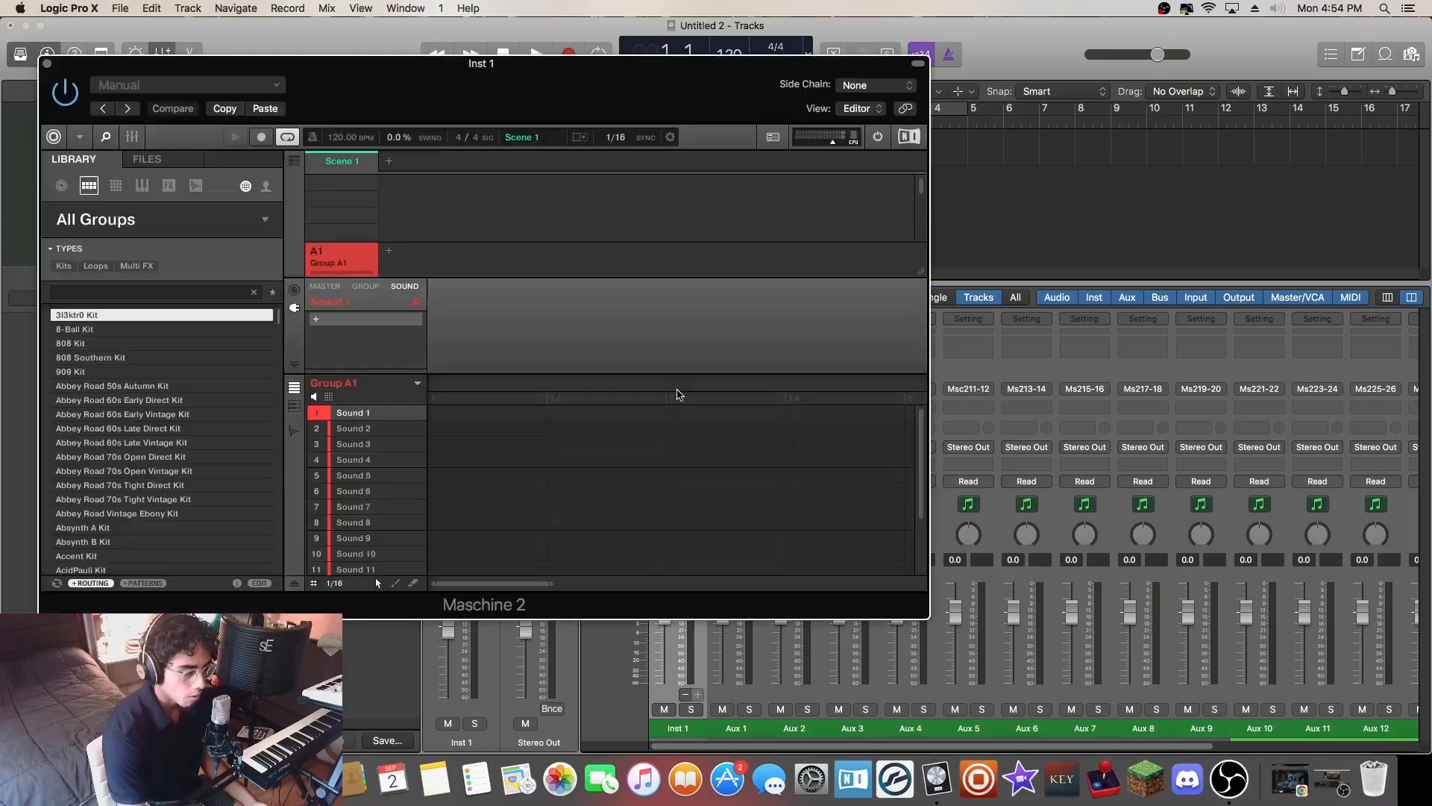
pyautogui.moveTo(505, 105); pyautogui.dragTo(750, 142)
# - Change the color of Group A1 to blue
pyautogui.rightClick(612, 302)
pyautogui.moveTo(686, 417)
pyautogui.click(822, 483)
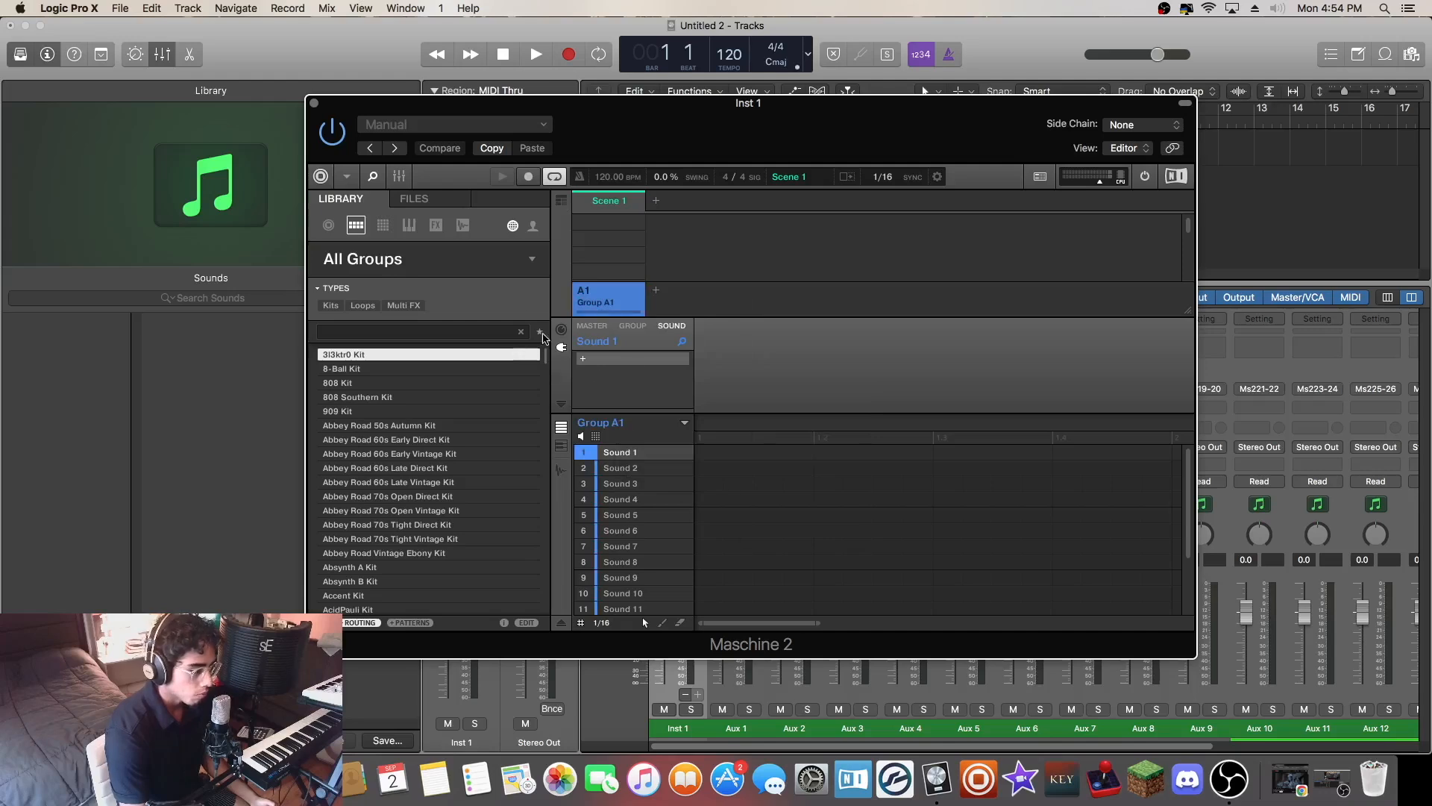
# - Filter the group library to Kits, search for "jazz" and load the Full Jazz Kit into Group A1
pyautogui.click(329, 304)
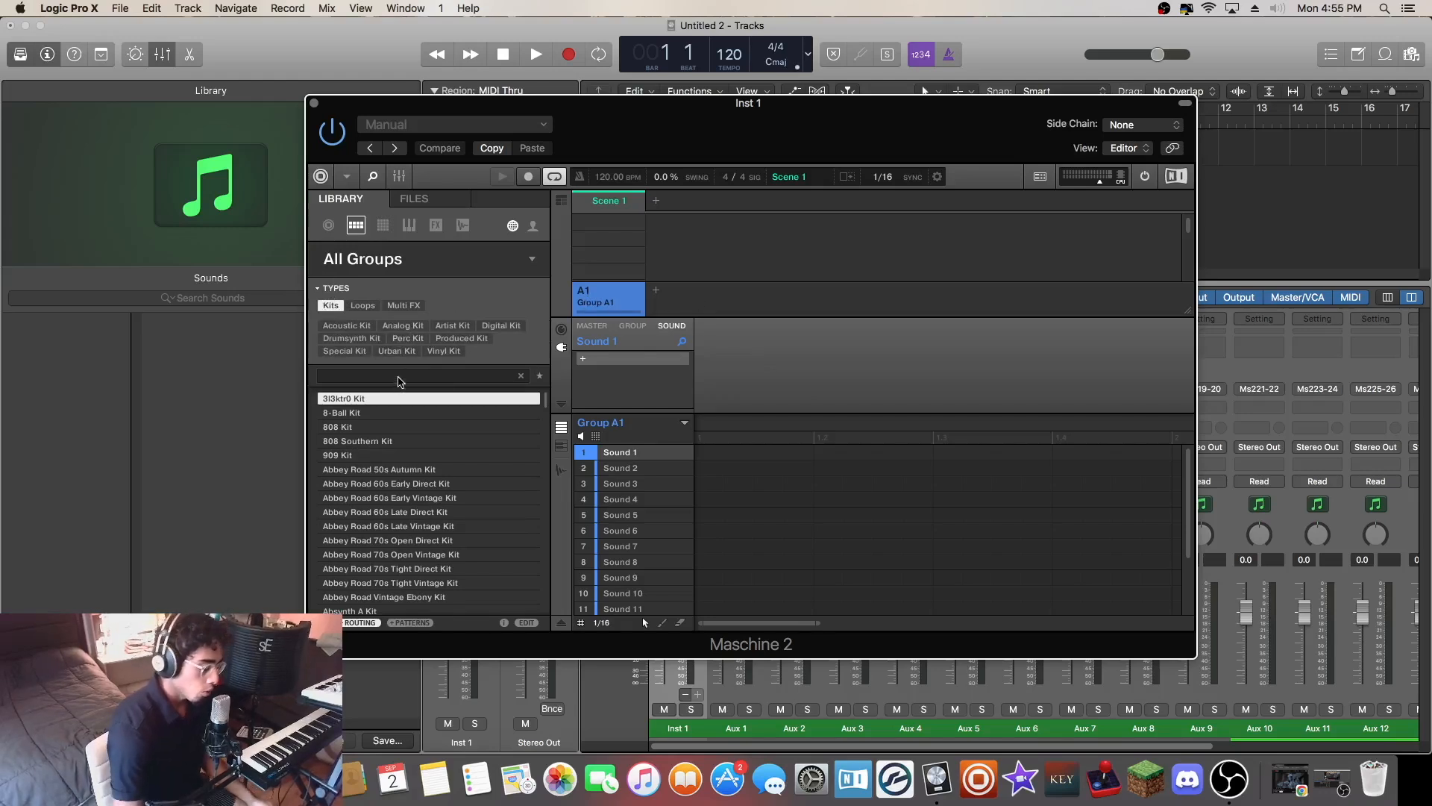
pyautogui.write('jazz')
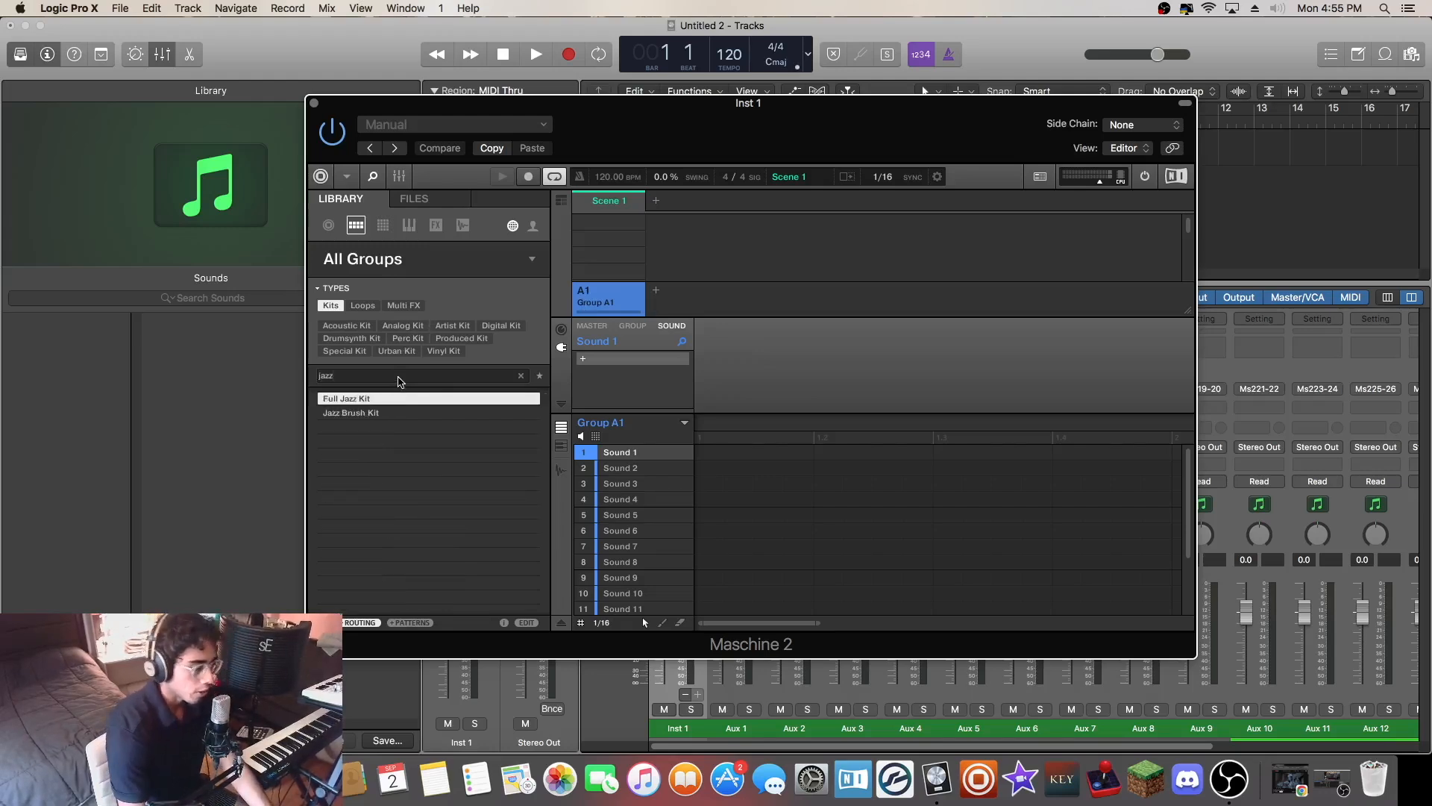
pyautogui.click(367, 401)
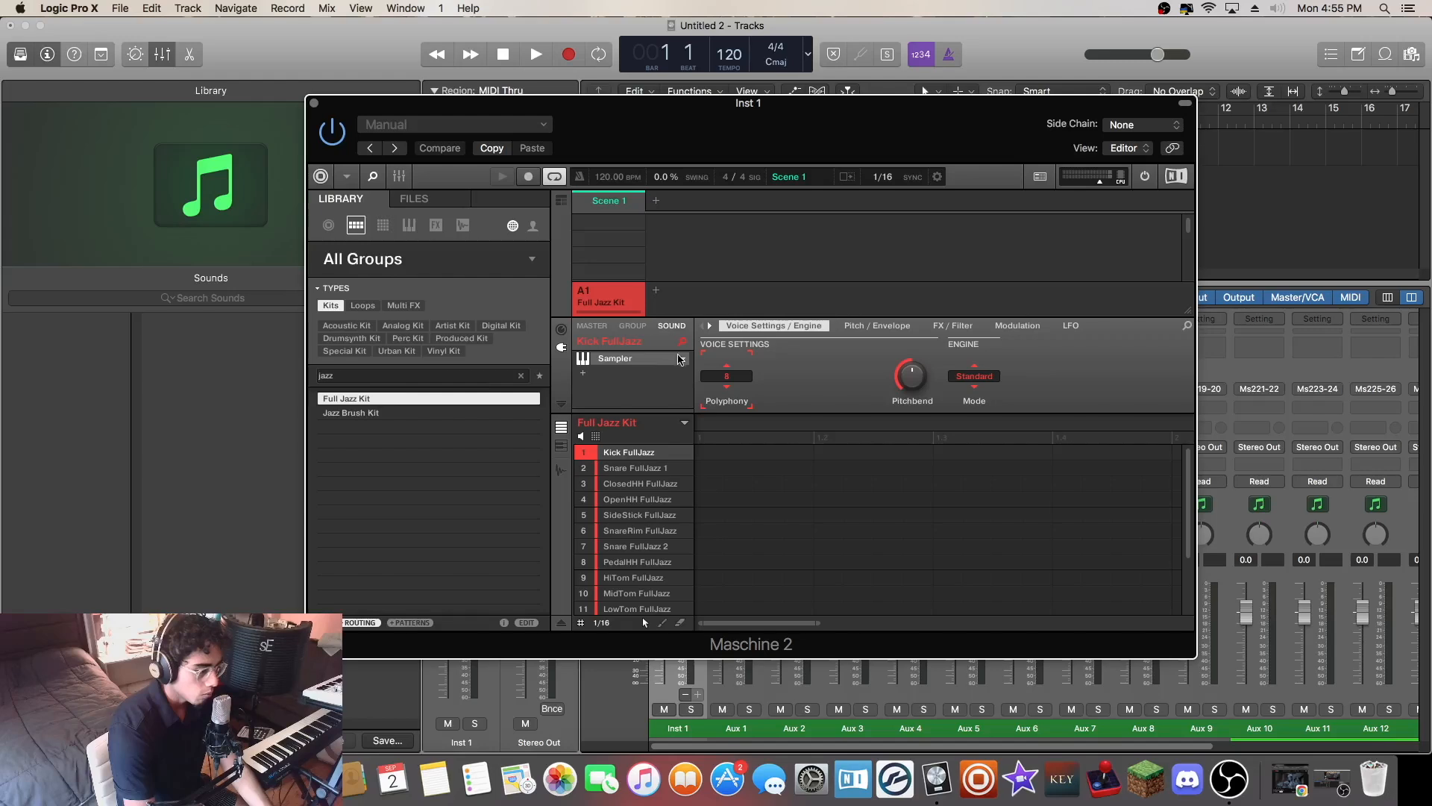
# - Change the color of the Full Jazz Kit group to blue
pyautogui.rightClick(617, 296)
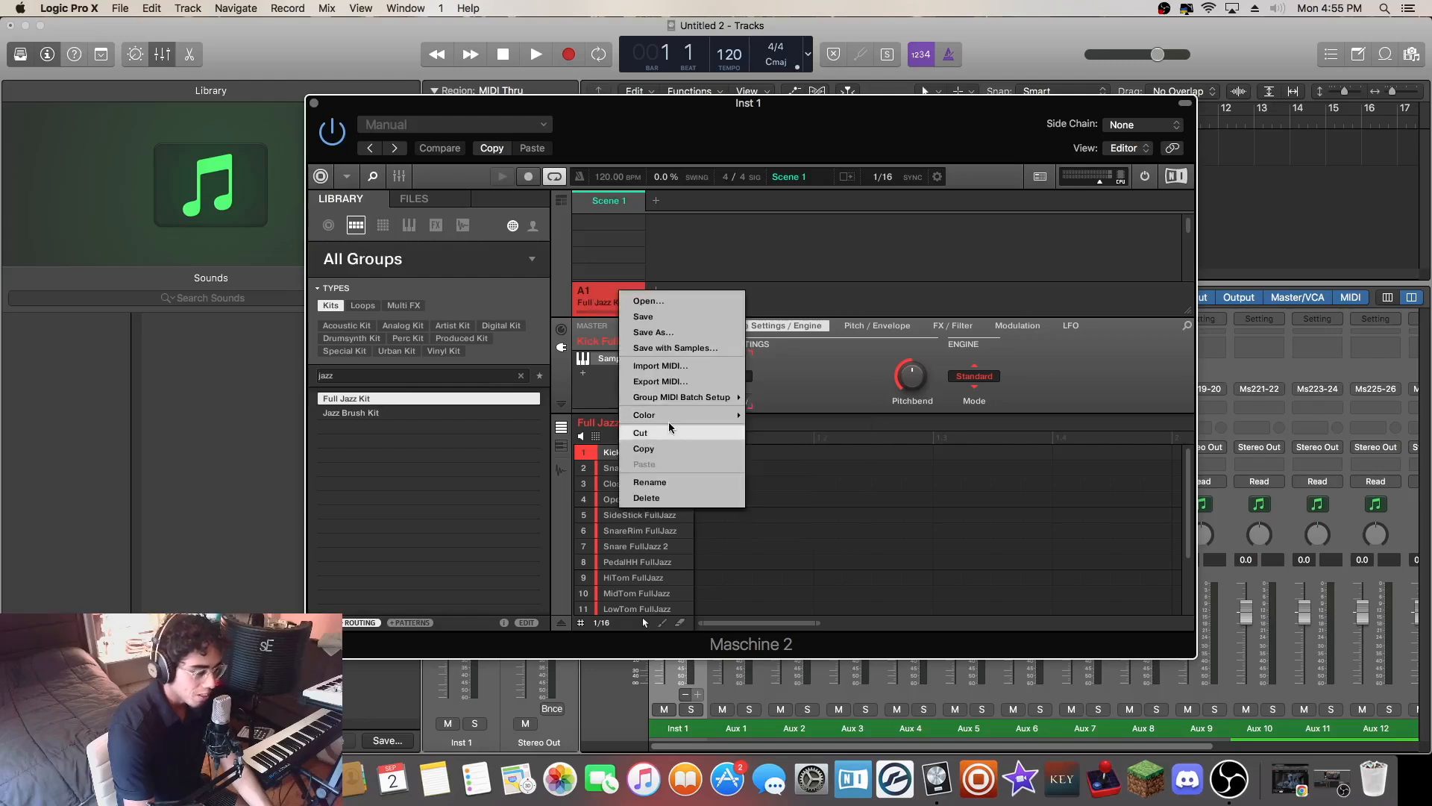
pyautogui.moveTo(672, 416)
pyautogui.click(792, 477)
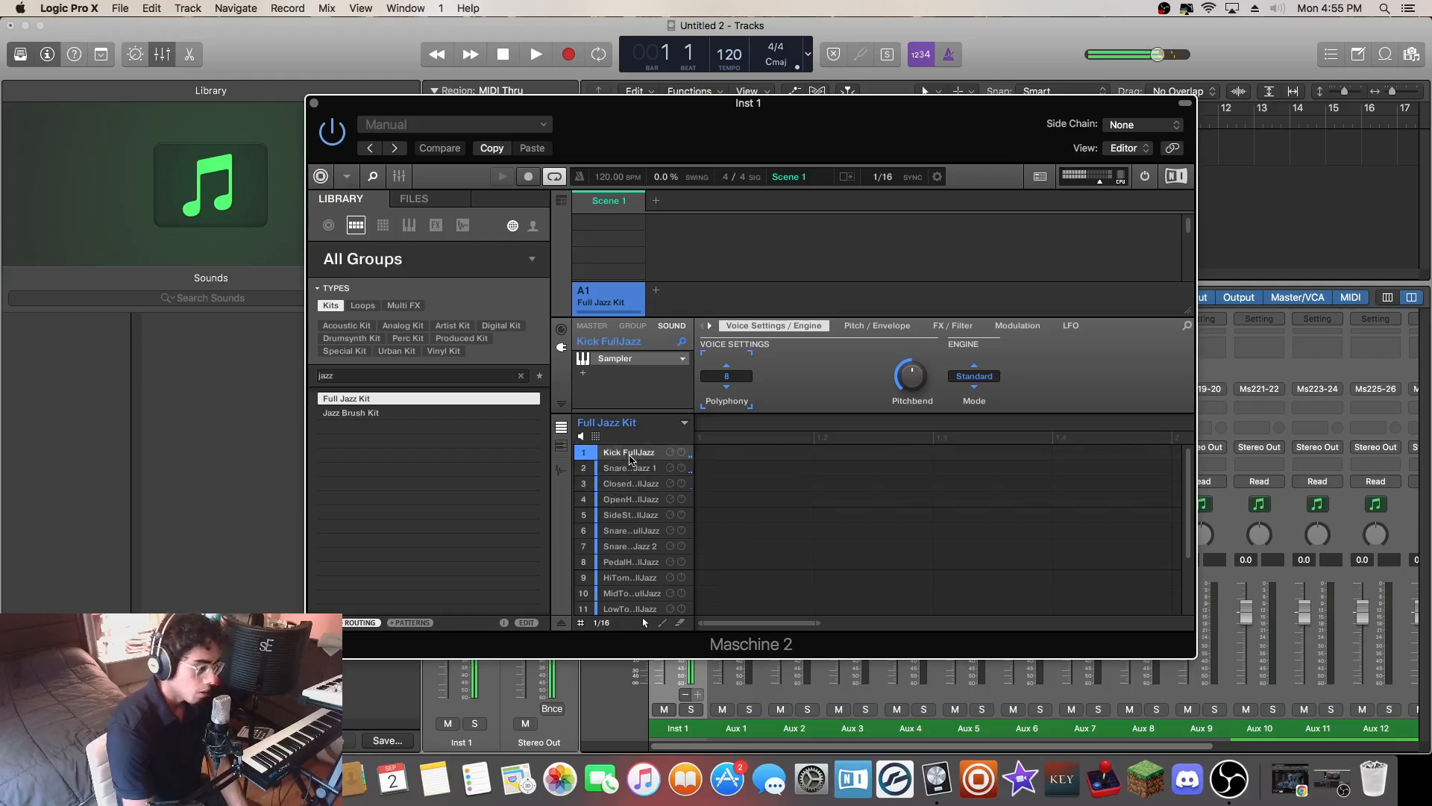
# - Move the Maschine 2 window clear of the mixer faders and check the aux channels' meters up to Aux 4
pyautogui.moveTo(816, 144); pyautogui.dragTo(522, 139)
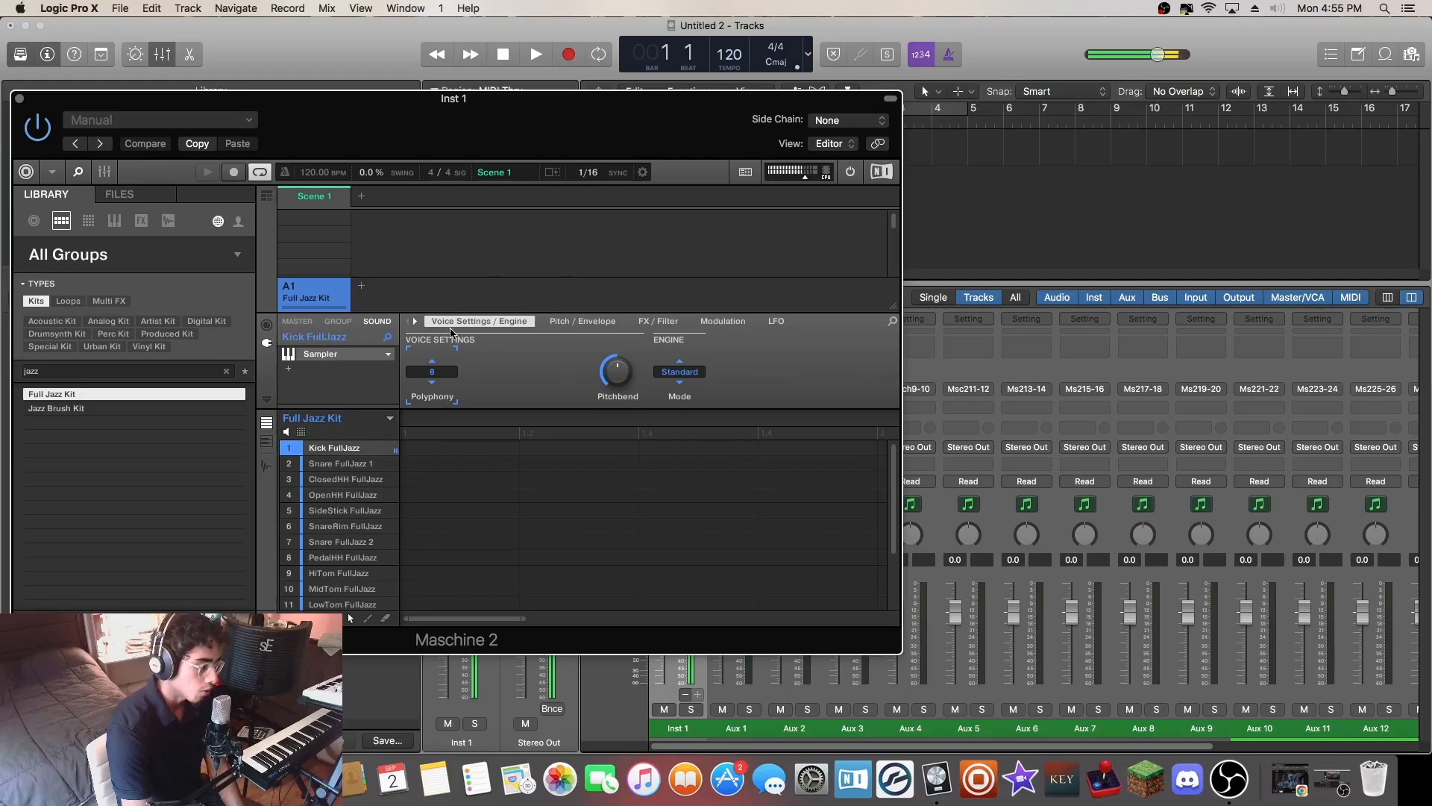
pyautogui.moveTo(579, 128); pyautogui.dragTo(745, 63)
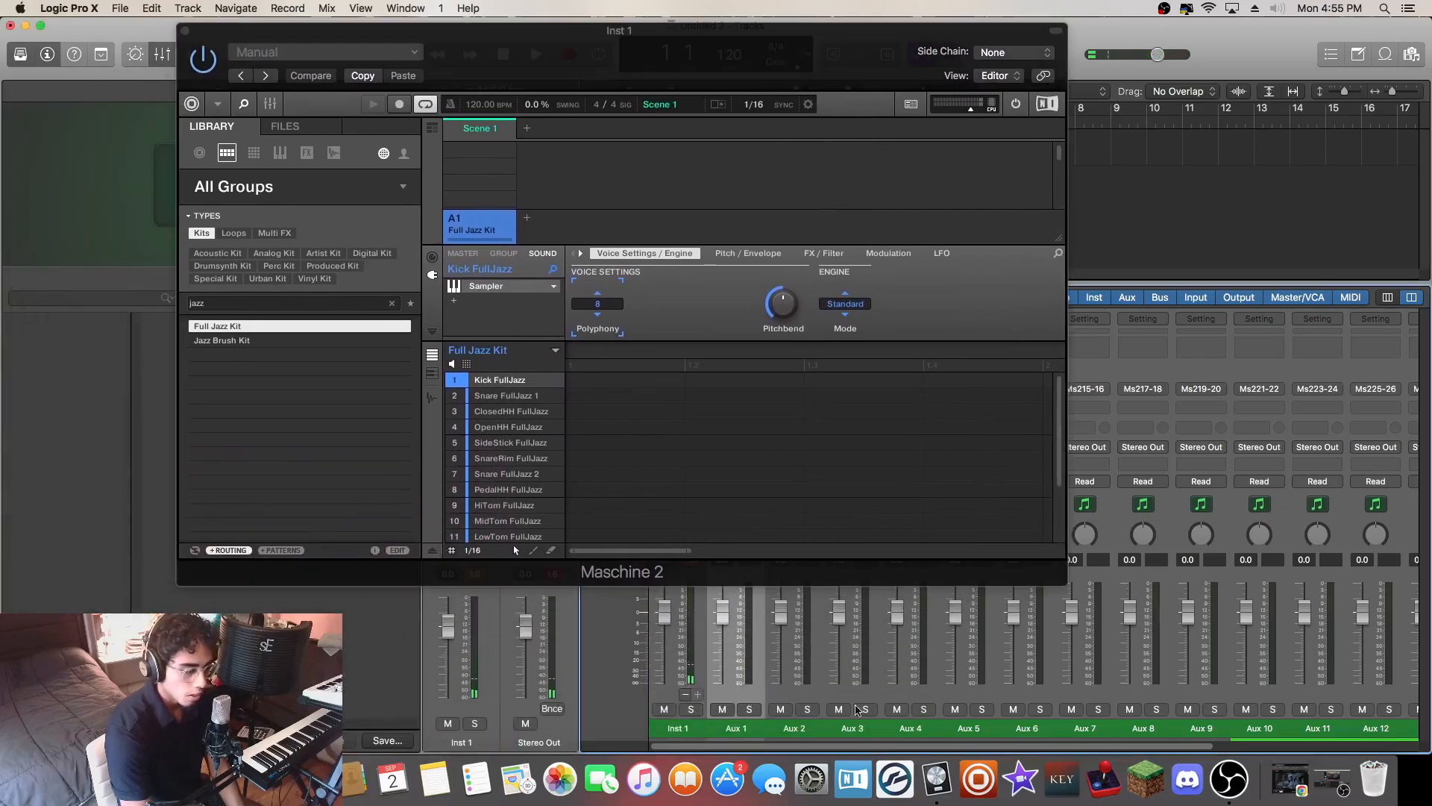
pyautogui.click(806, 692)
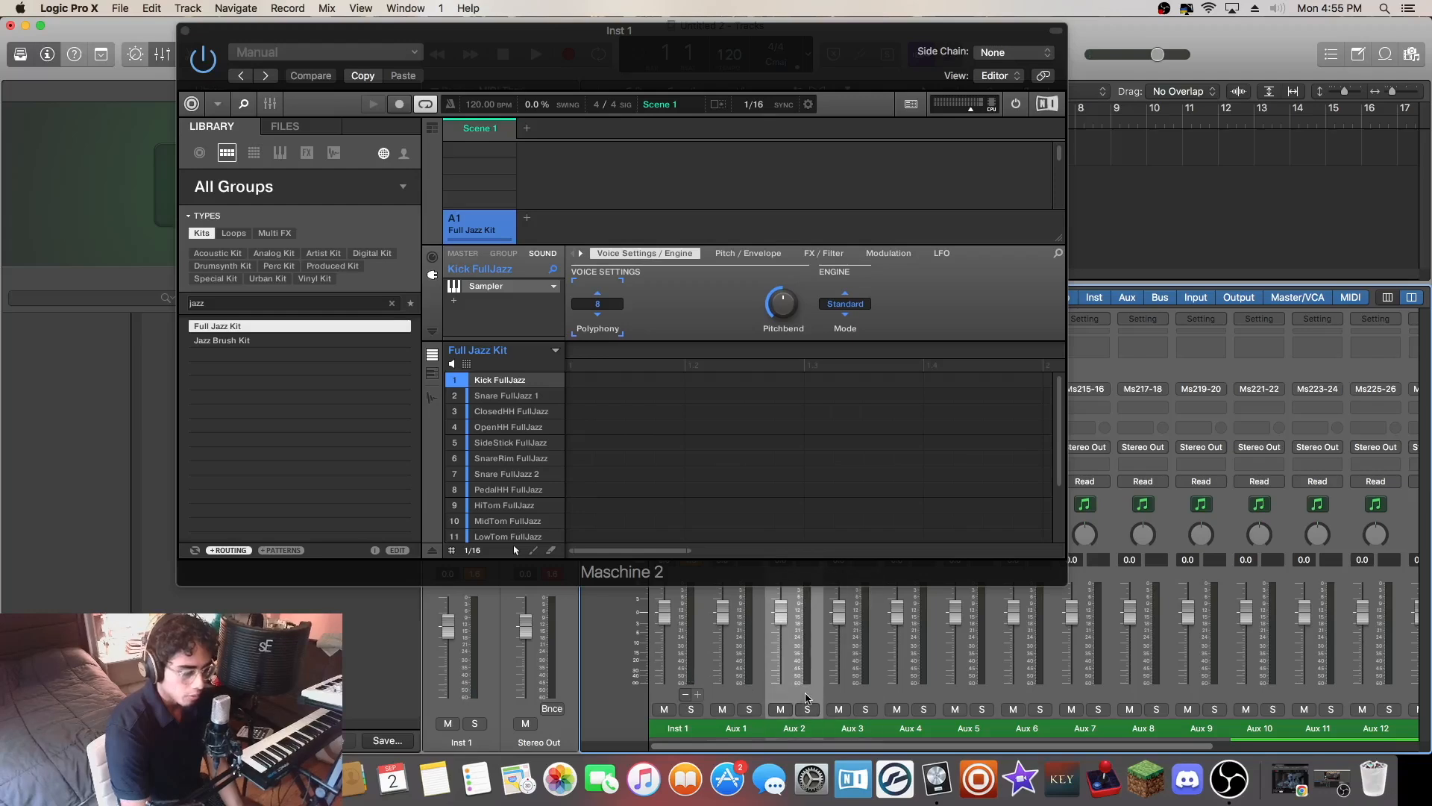
pyautogui.click(854, 693)
pyautogui.click(910, 694)
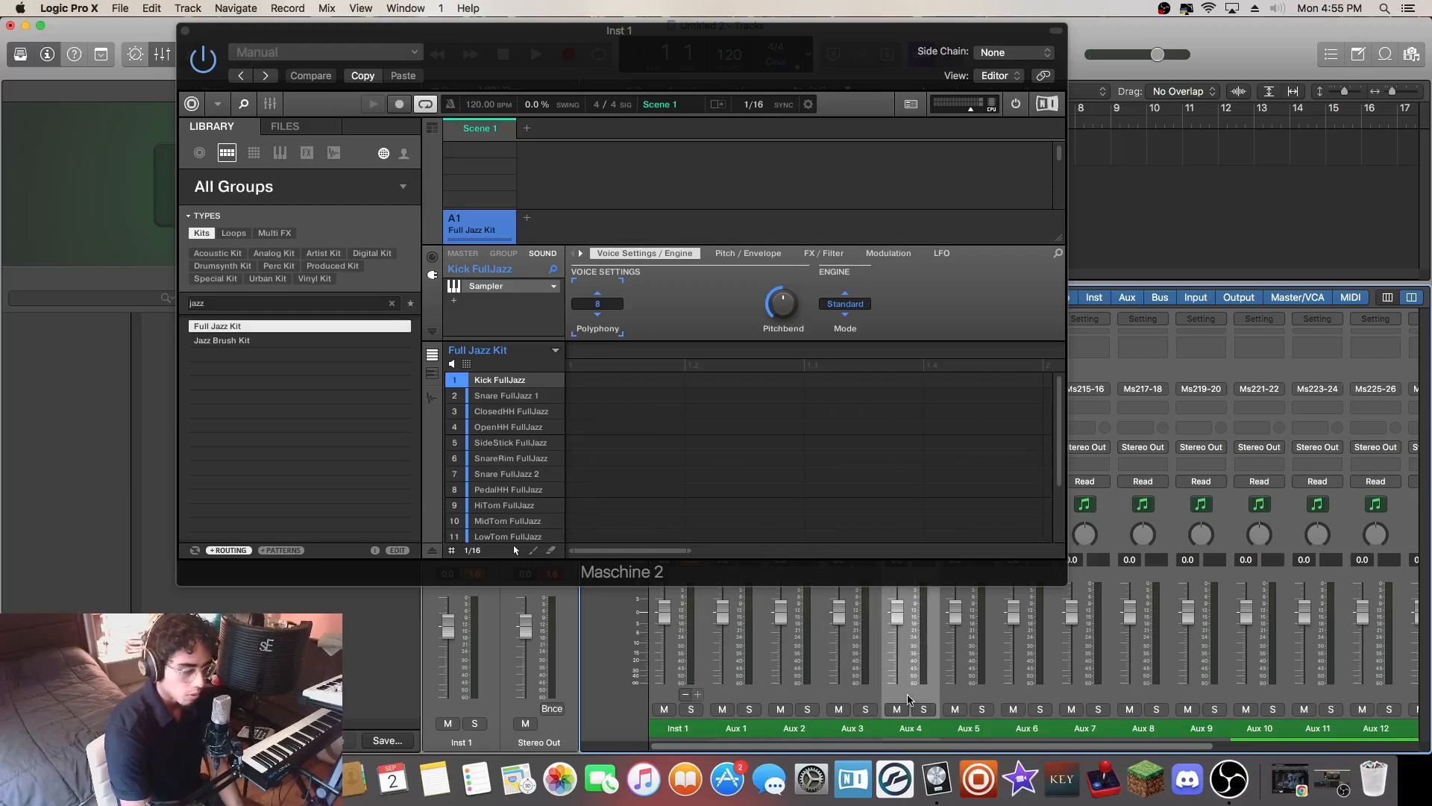
# - Select Aux 1, bring the Maschine 2 window back over the mixer and show the channel settings of Kick FullJazz
pyautogui.click(812, 695)
pyautogui.click(739, 694)
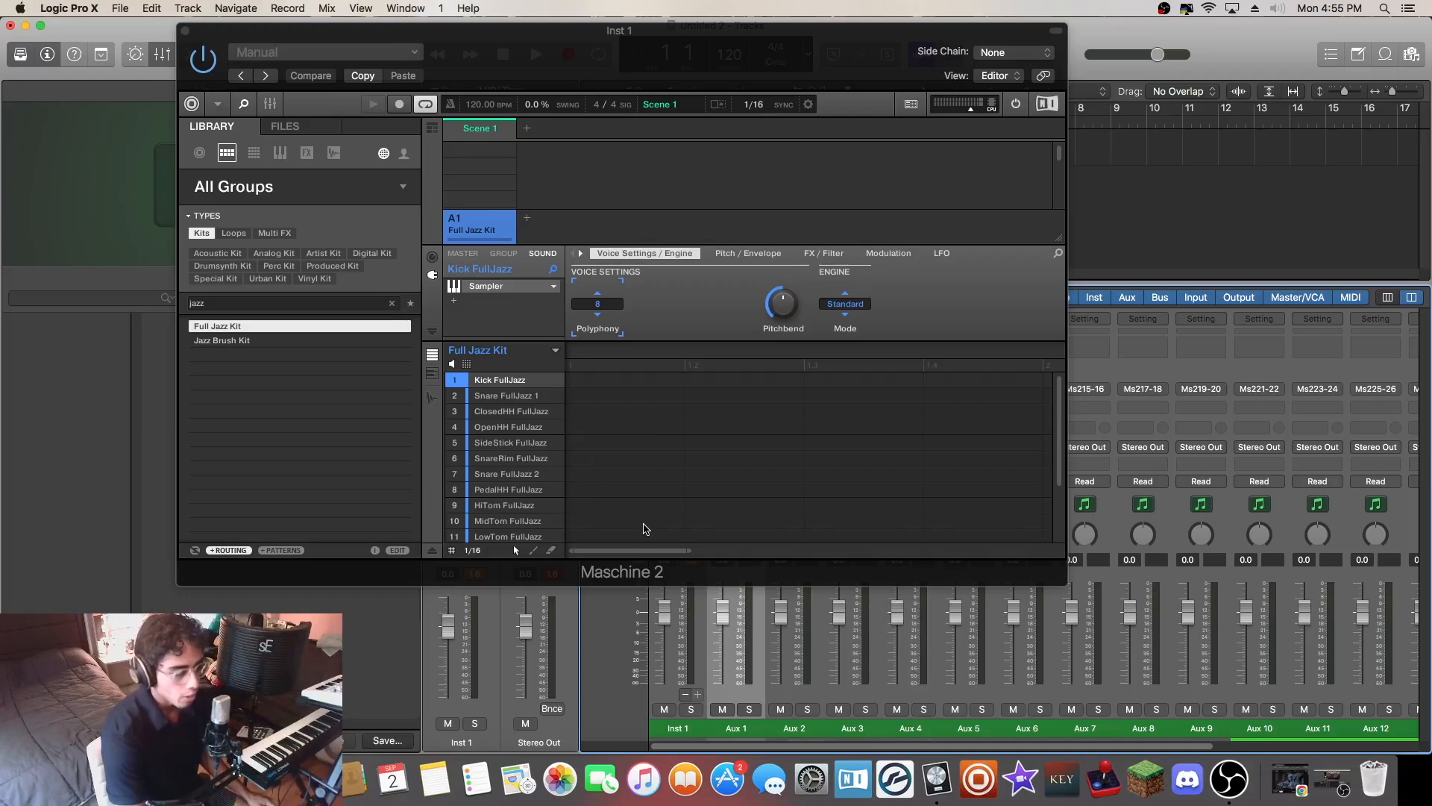
pyautogui.moveTo(666, 82); pyautogui.dragTo(879, 209)
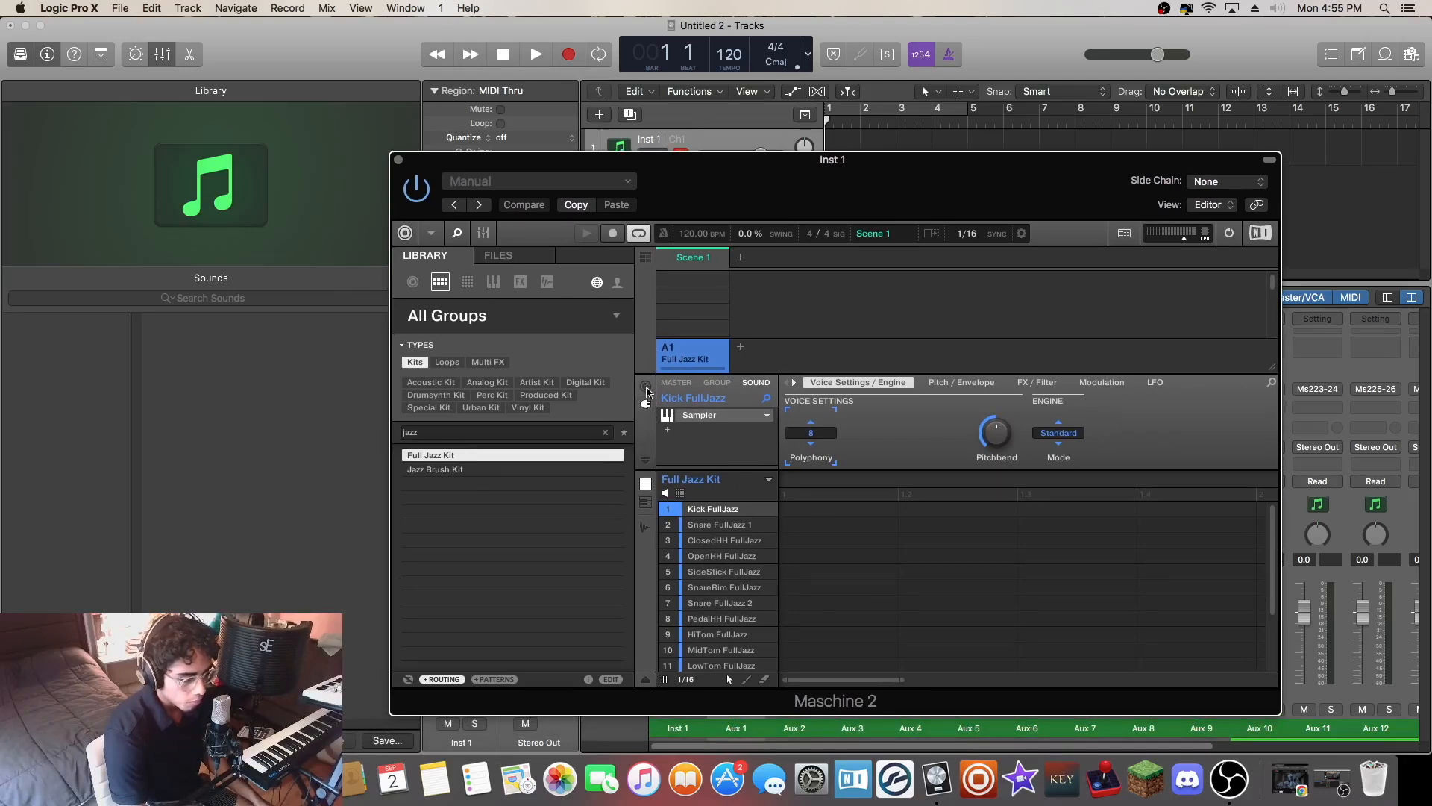
pyautogui.click(646, 387)
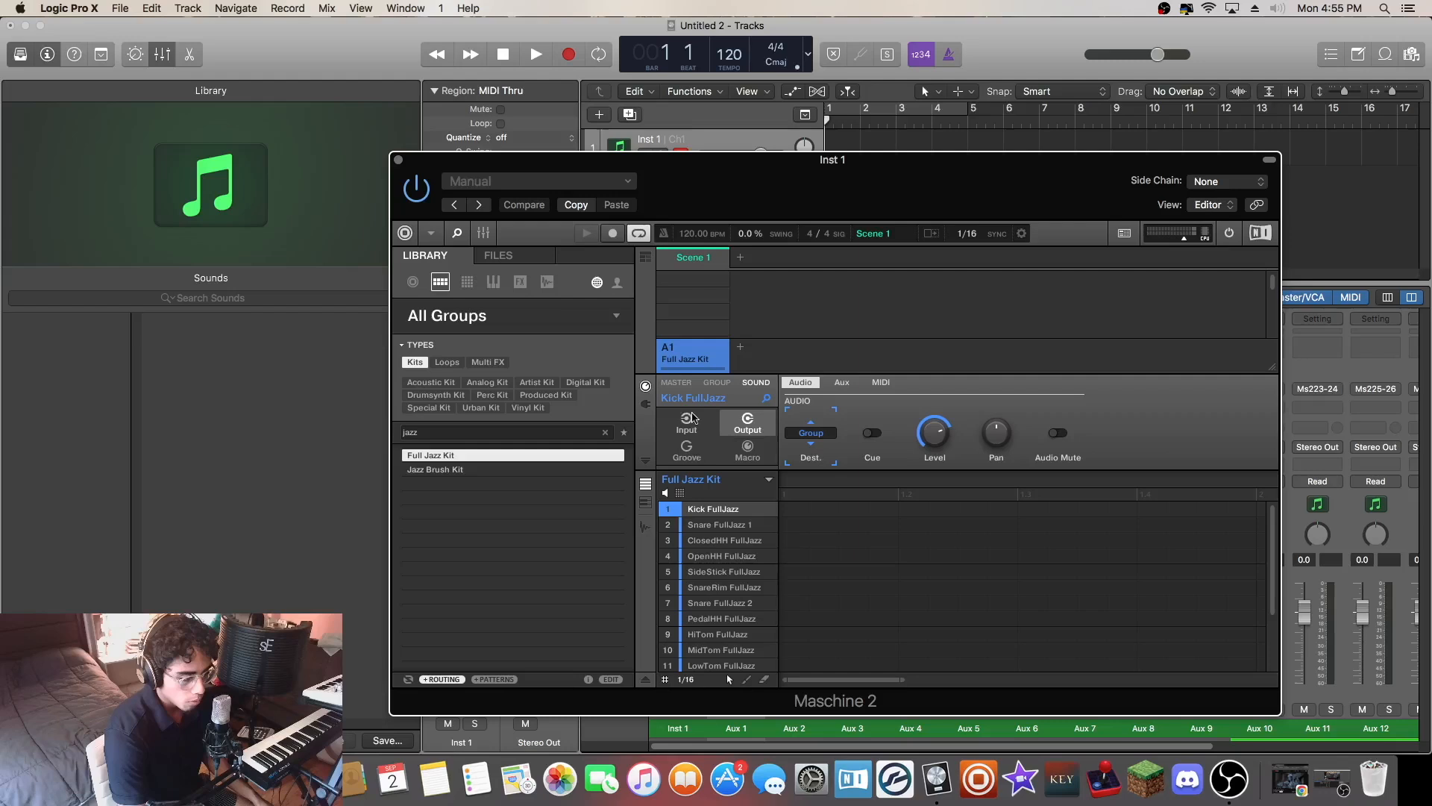
# - Compare the output settings of the Full Jazz Kit at master, group and sound level
pyautogui.click(676, 382)
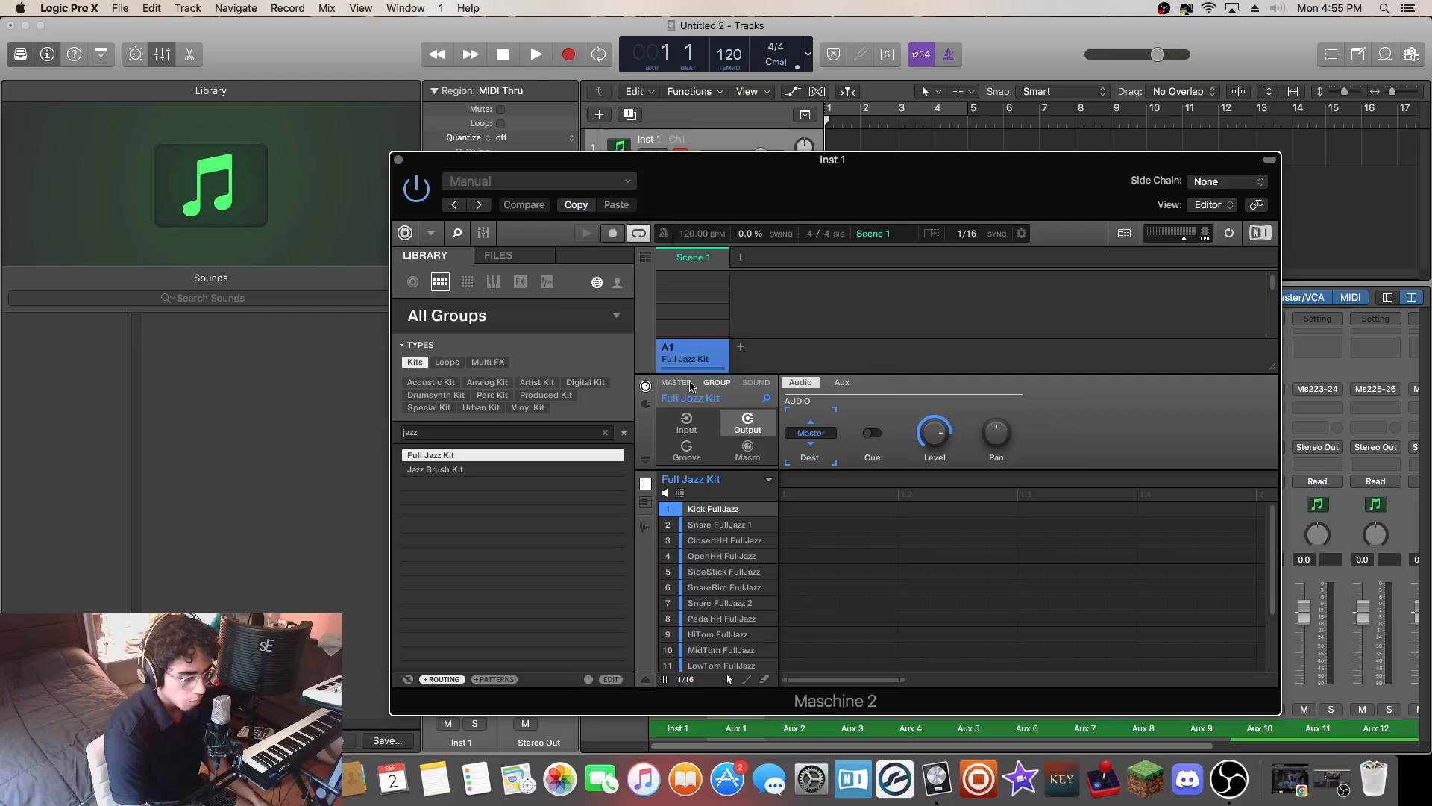
pyautogui.click(757, 384)
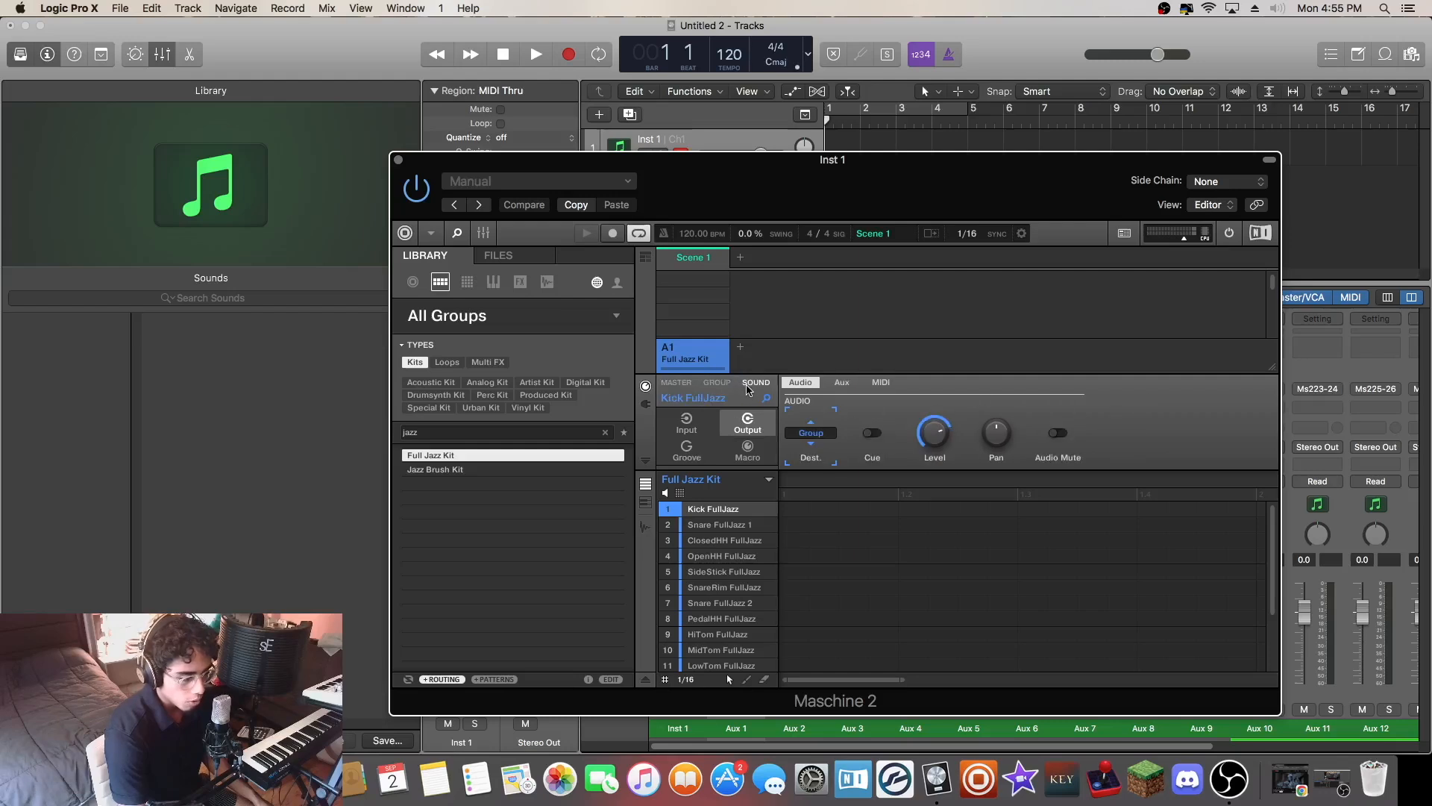
pyautogui.click(721, 385)
pyautogui.click(676, 383)
pyautogui.click(716, 383)
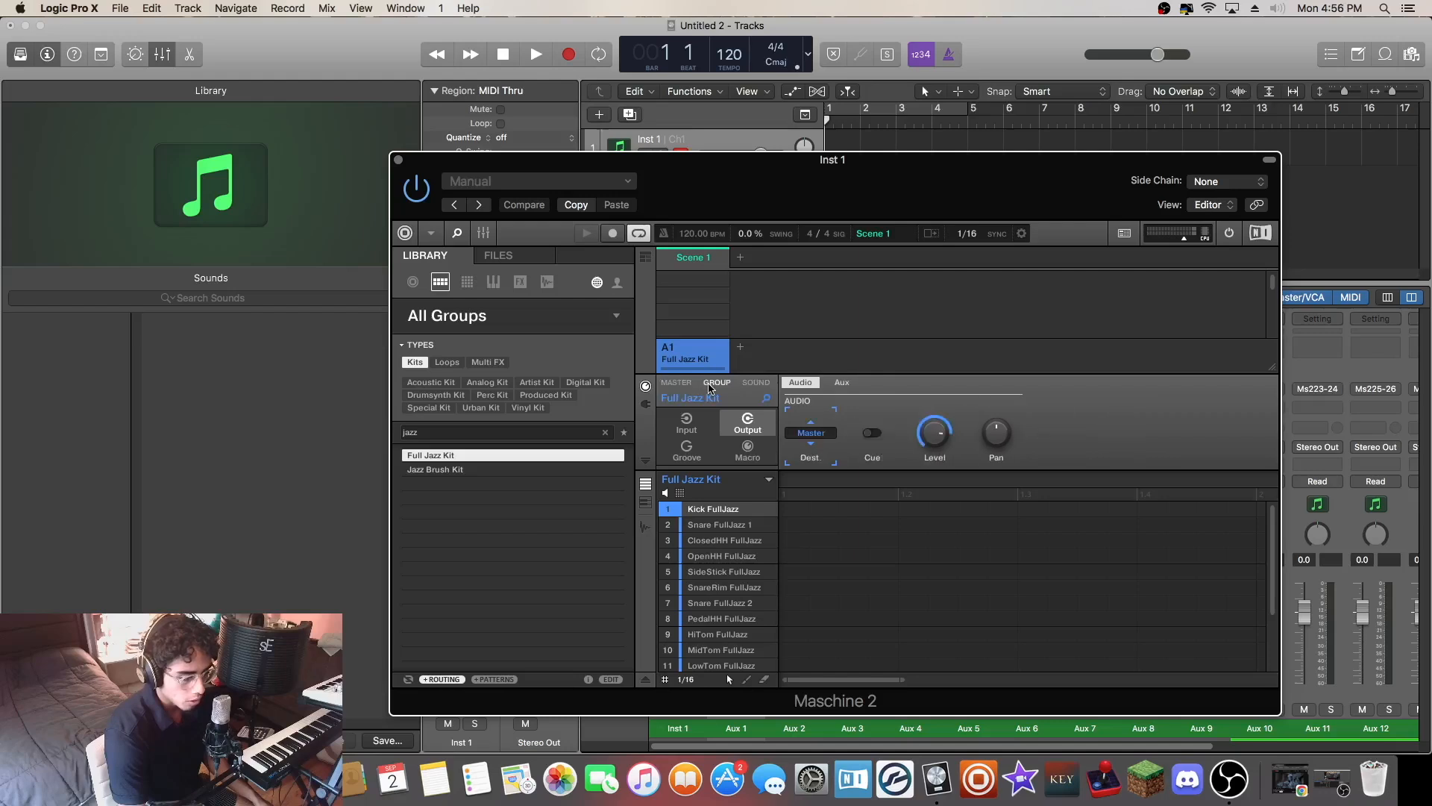
pyautogui.click(750, 384)
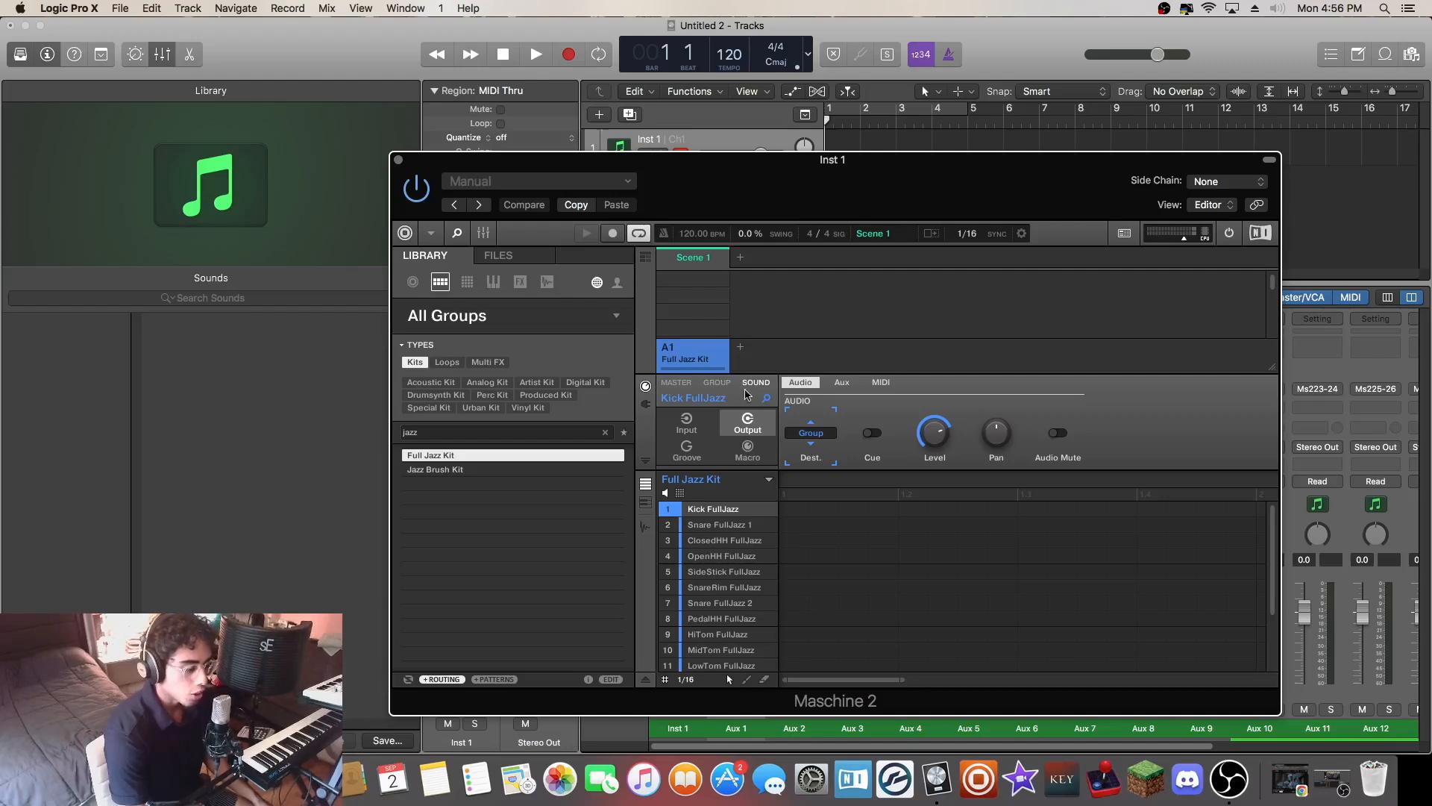
pyautogui.click(719, 383)
pyautogui.click(759, 384)
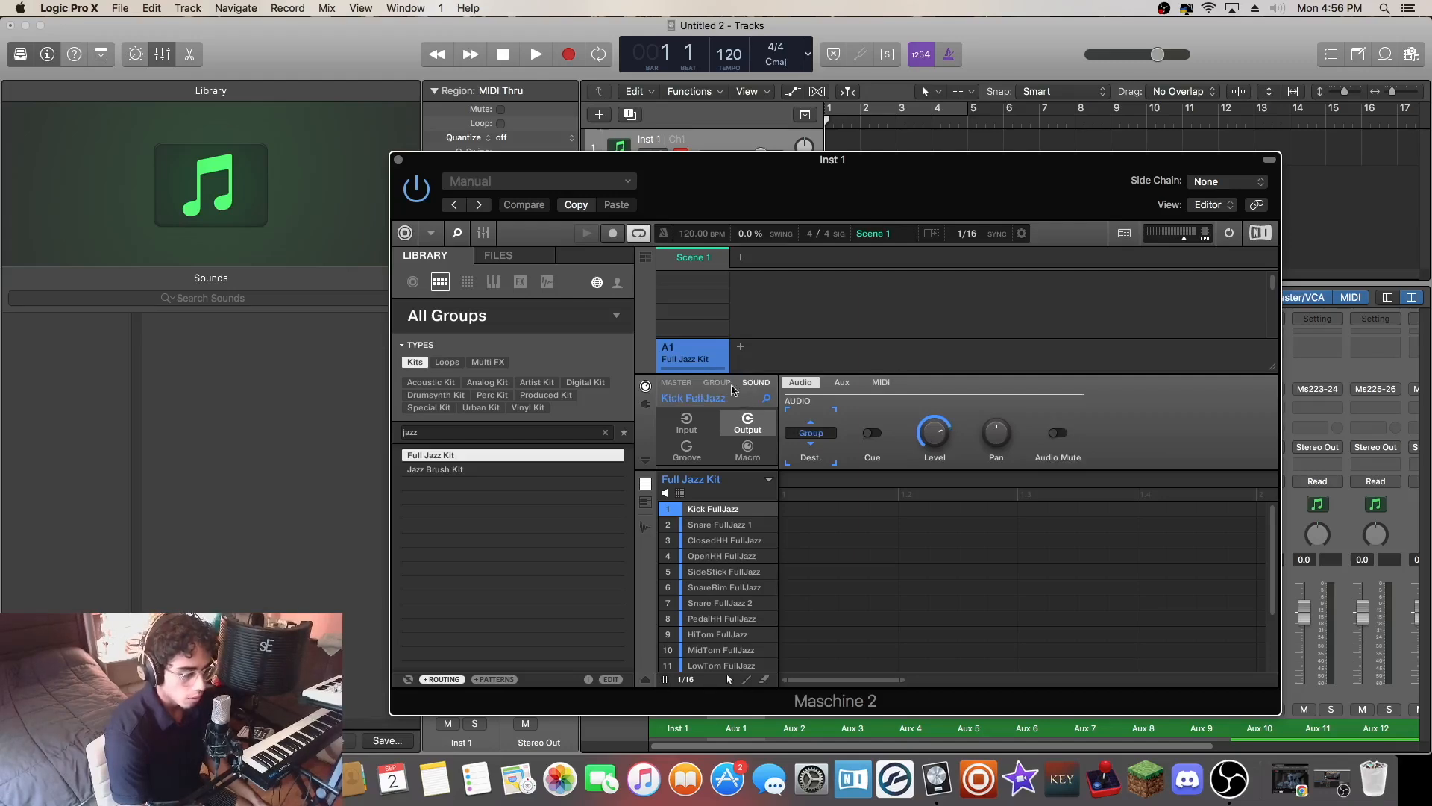
pyautogui.click(712, 384)
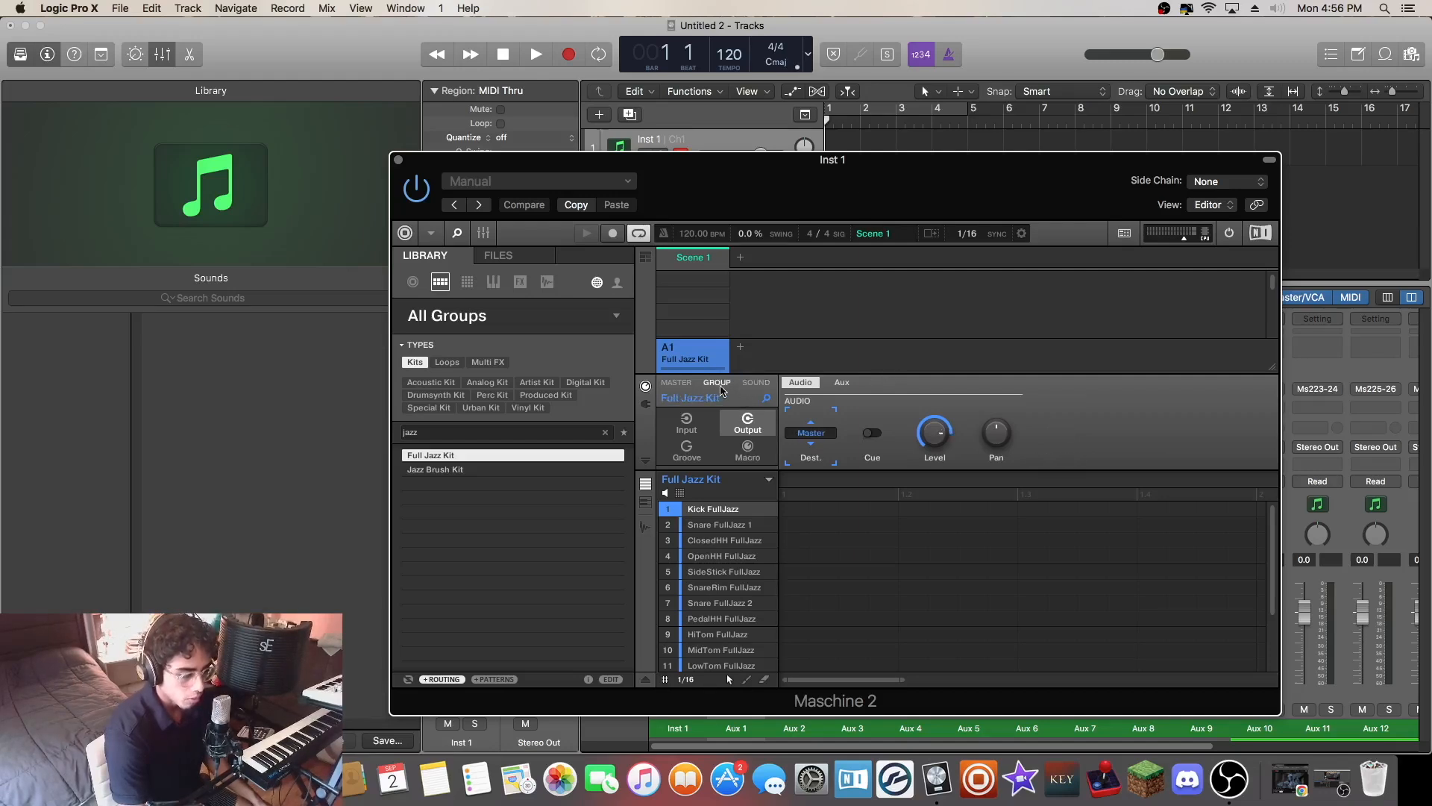
# - Set the Key Mode of the Full Jazz Kit group's MIDI input to Manual
pyautogui.click(699, 429)
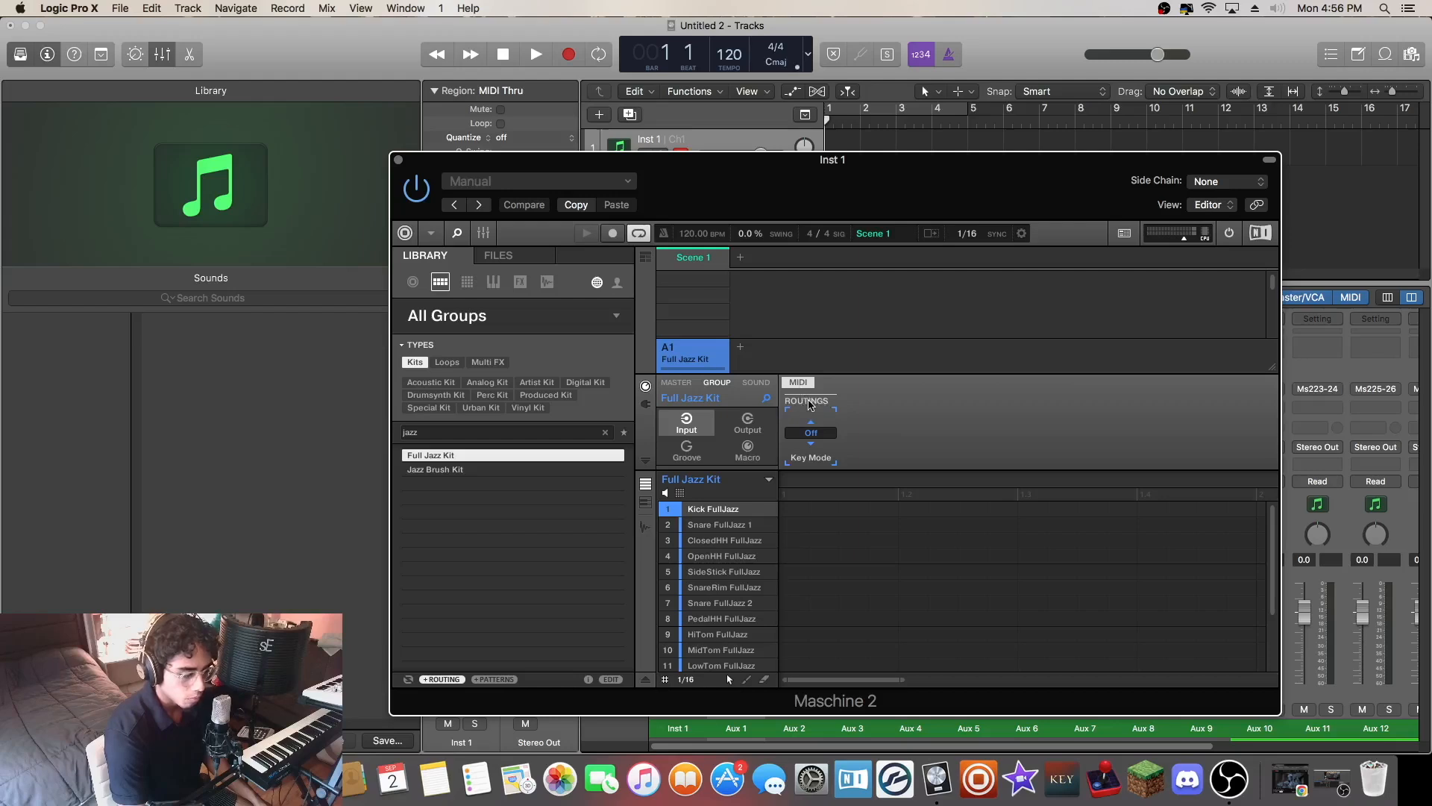
pyautogui.click(812, 435)
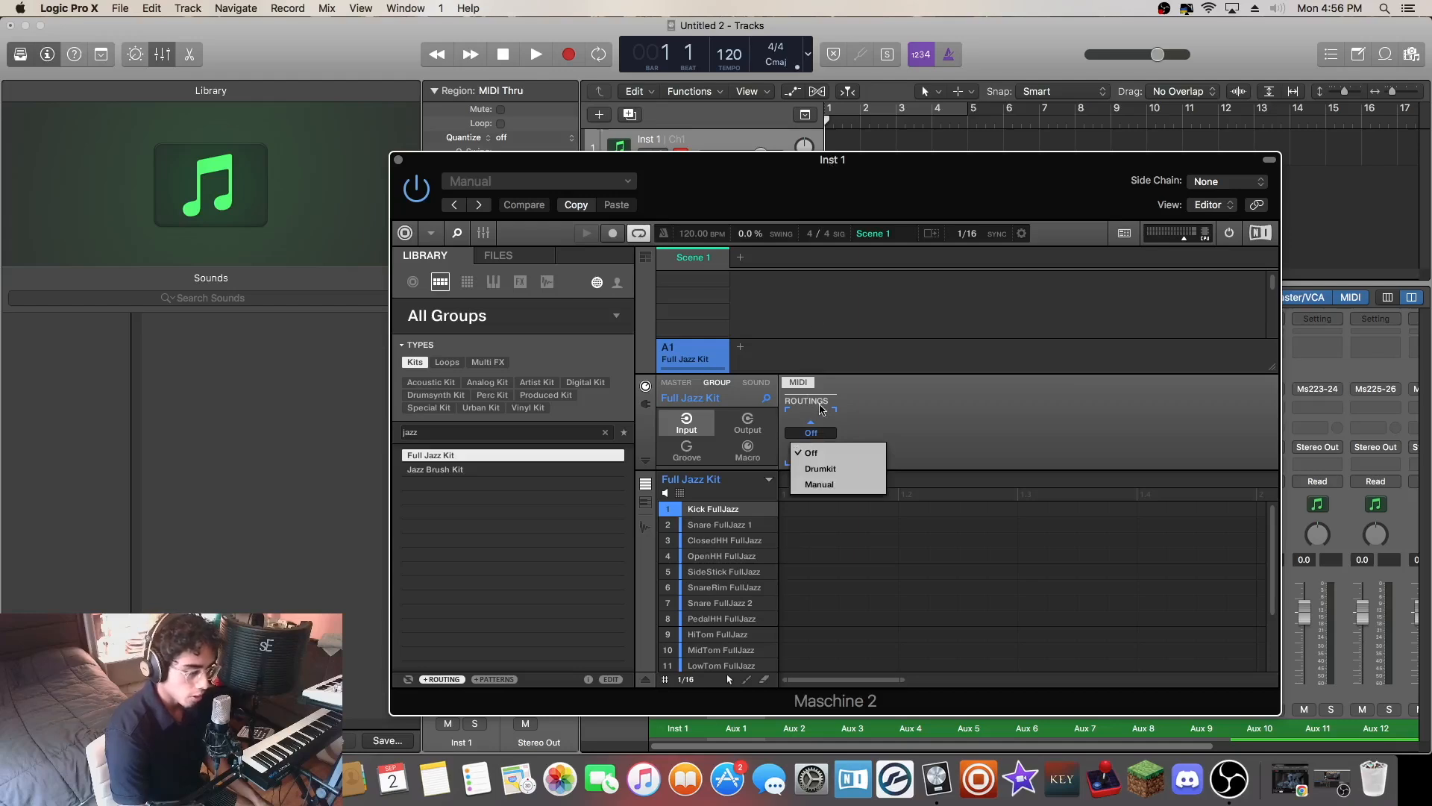
pyautogui.click(819, 485)
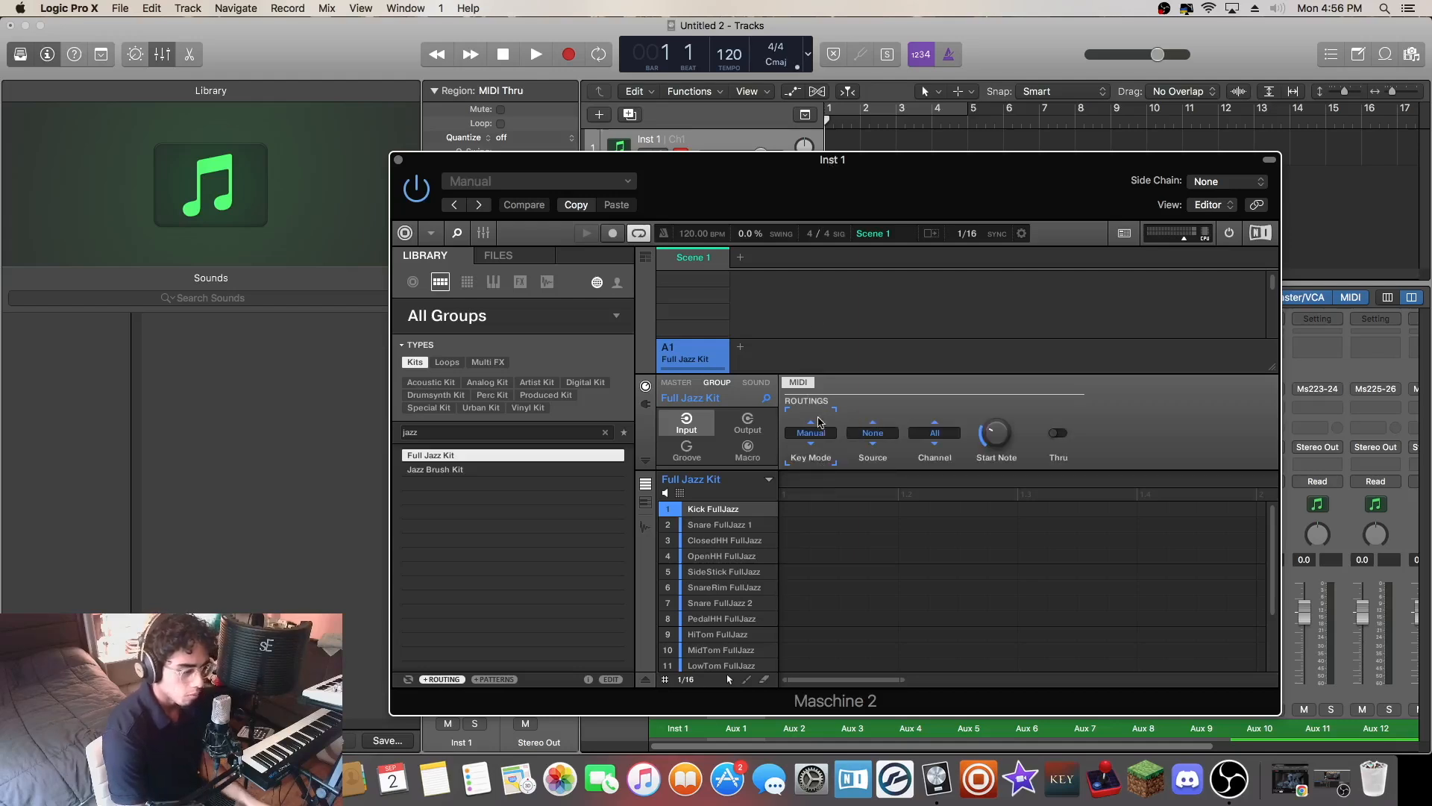
# - Try Host as the MIDI input source of the Full Jazz Kit group and return it to None
pyautogui.click(874, 444)
pyautogui.click(875, 432)
pyautogui.click(877, 453)
pyautogui.click(874, 434)
pyautogui.click(875, 454)
pyautogui.click(873, 433)
pyautogui.click(876, 468)
pyautogui.click(874, 433)
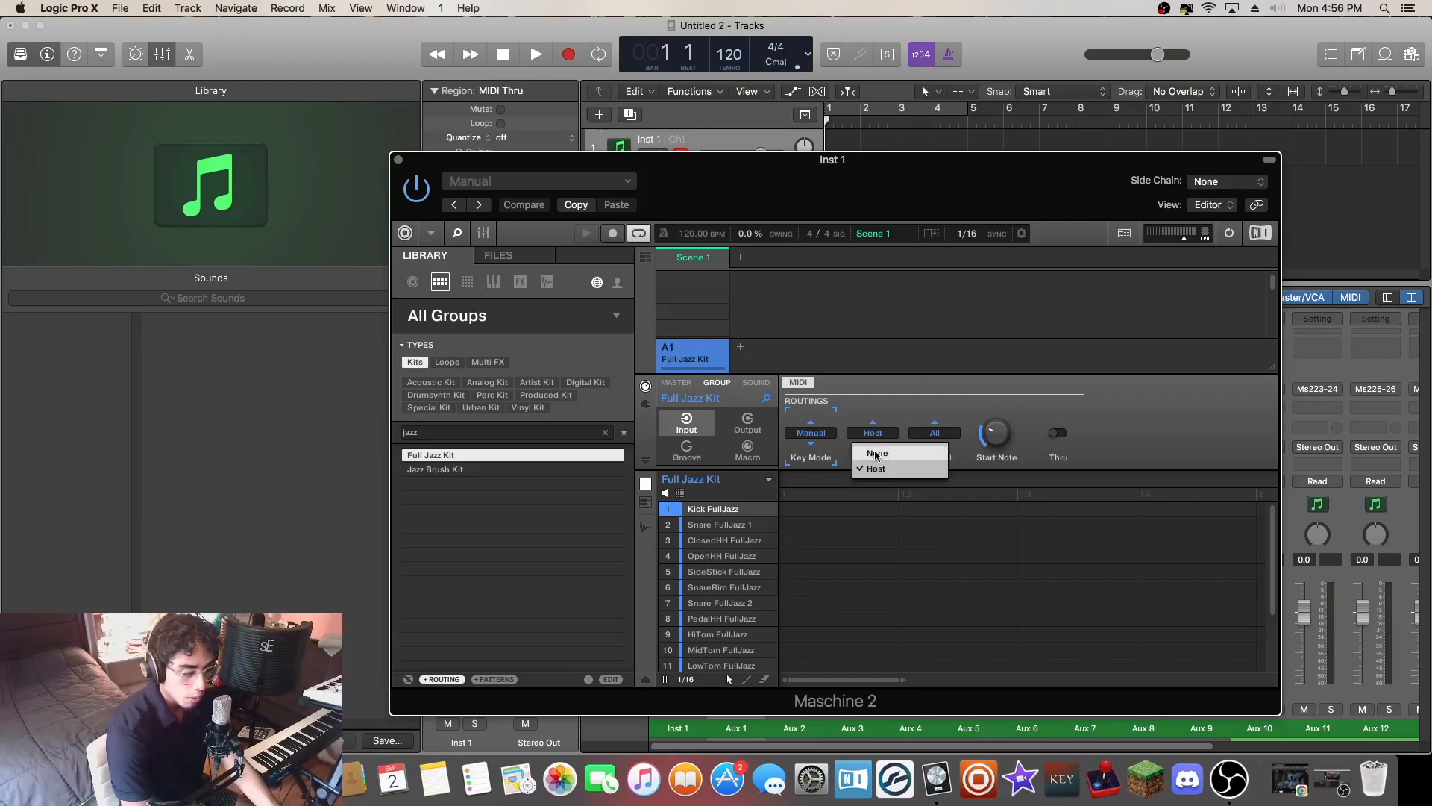
pyautogui.click(876, 453)
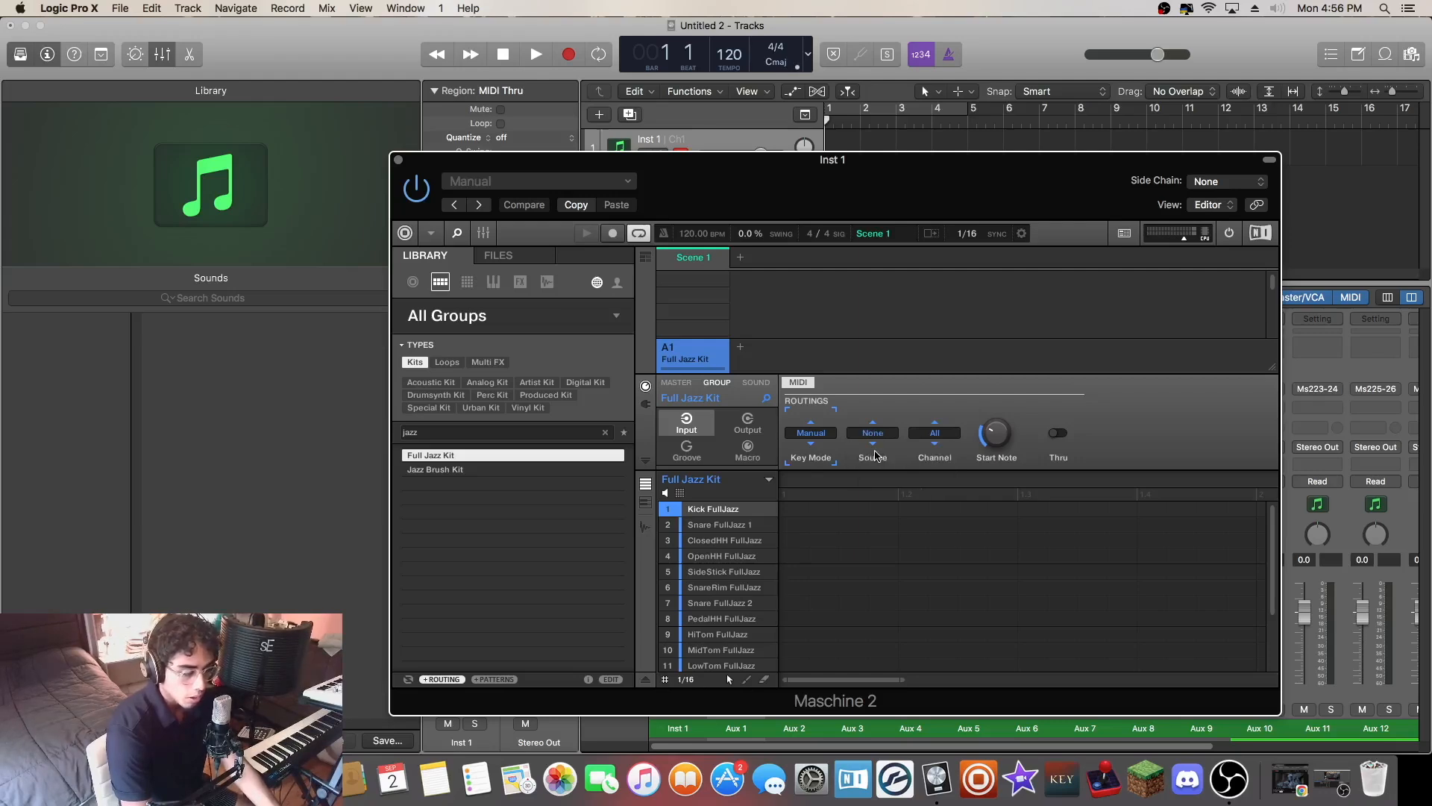
pyautogui.click(952, 443)
pyautogui.click(989, 423)
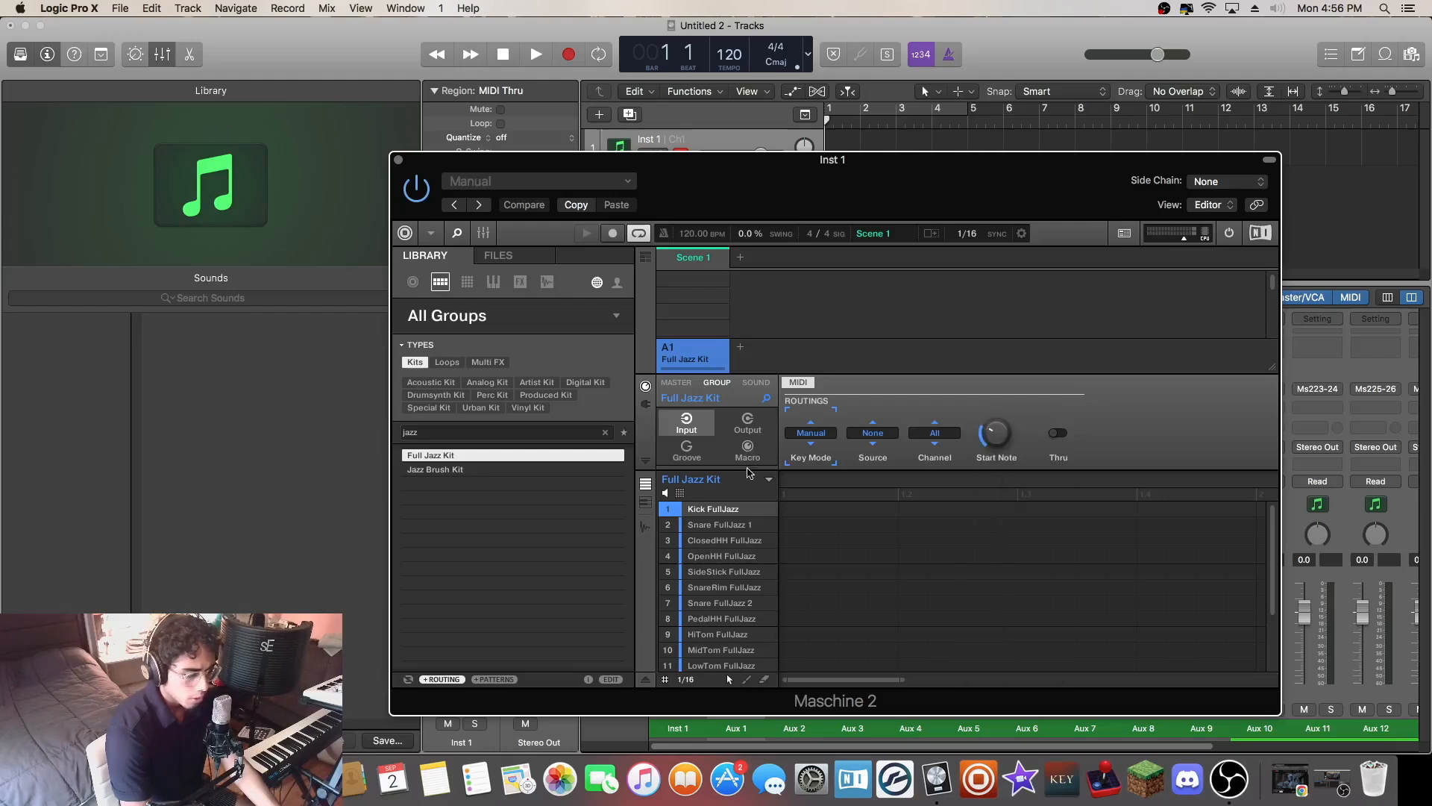
# - Uncover the mixer's mute and solo row and set the audio output destination of the Kick FullJazz sound to Ext. 1
pyautogui.moveTo(994, 200); pyautogui.dragTo(951, 159)
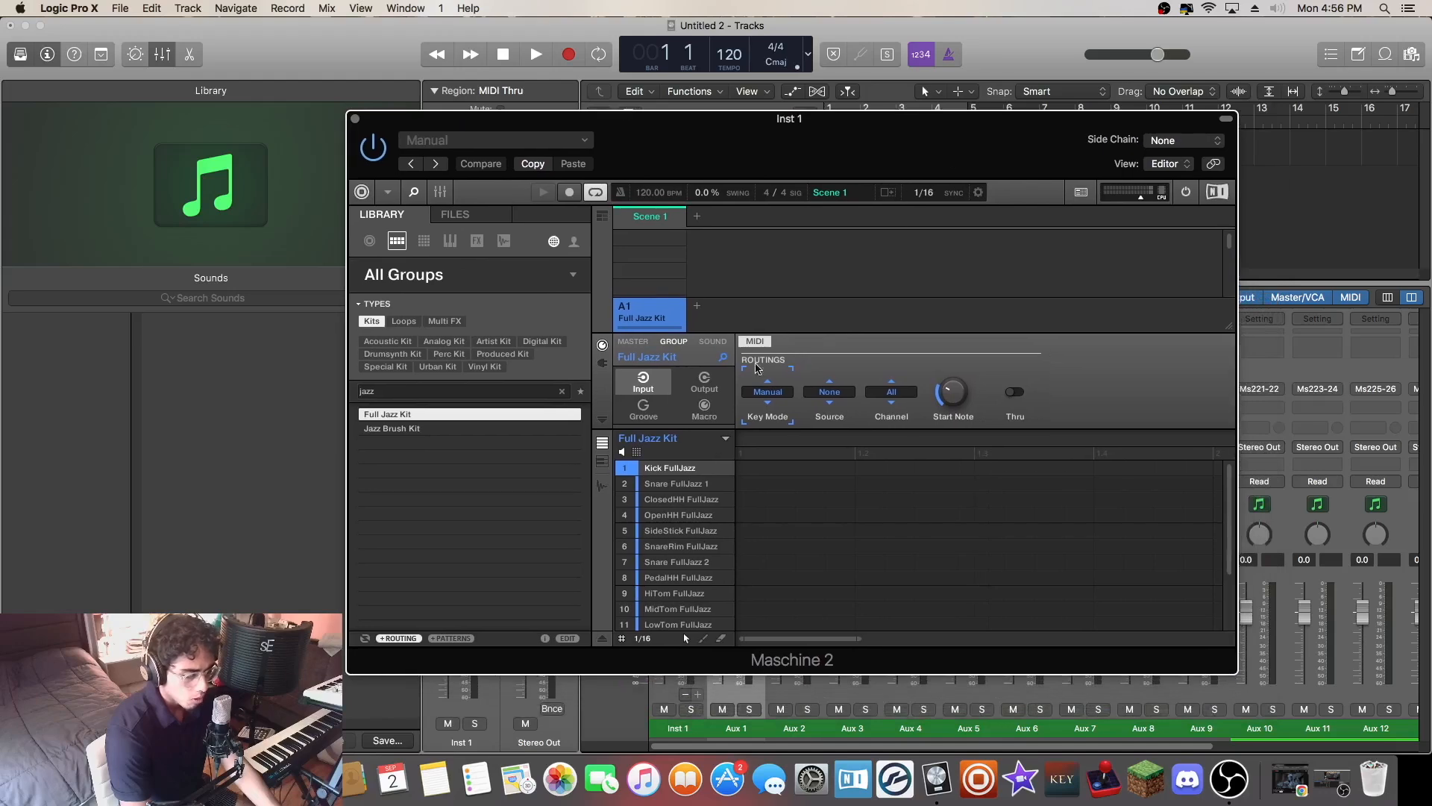
pyautogui.click(704, 382)
pyautogui.click(711, 342)
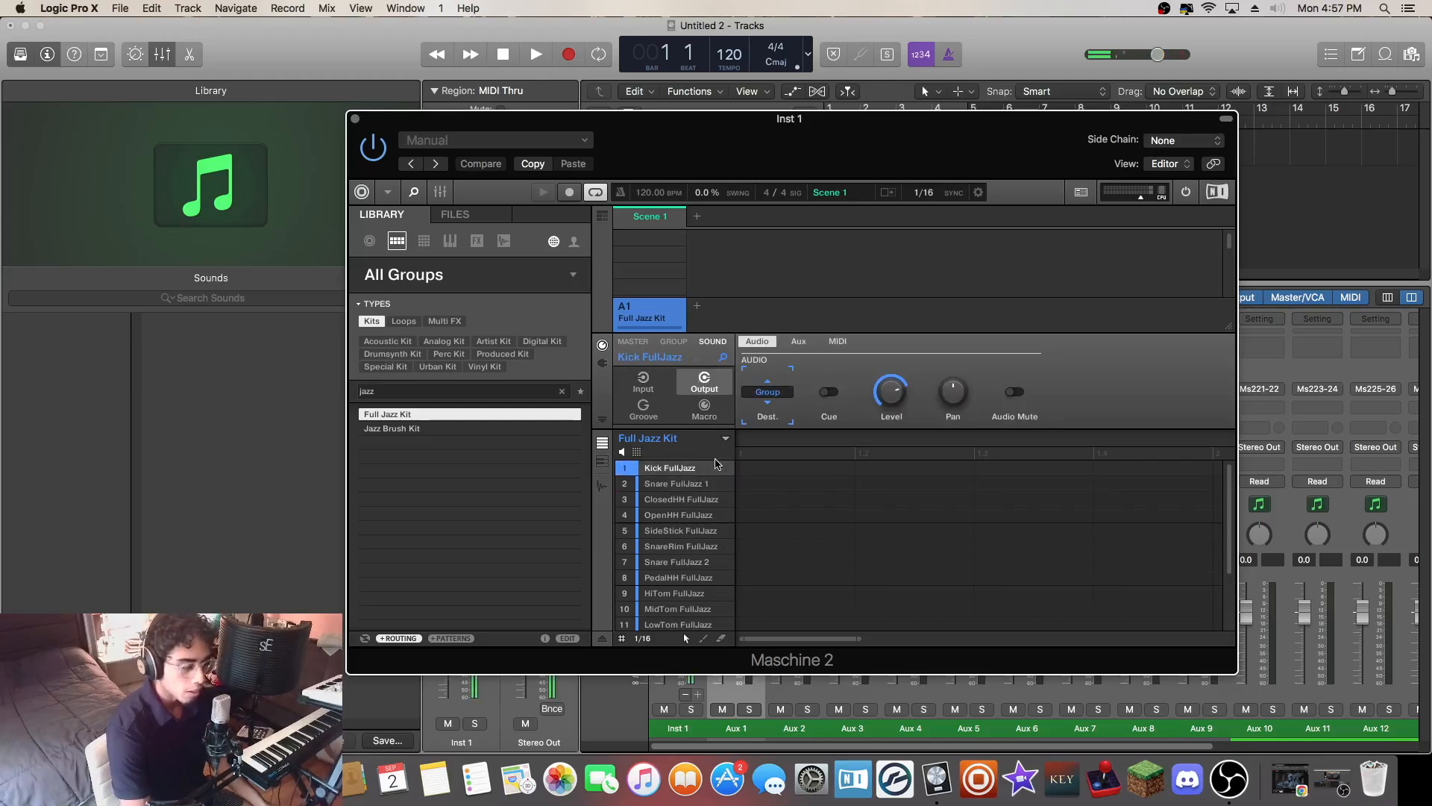
pyautogui.click(767, 392)
pyautogui.click(768, 394)
pyautogui.click(797, 342)
pyautogui.click(759, 341)
pyautogui.click(797, 341)
pyautogui.click(773, 394)
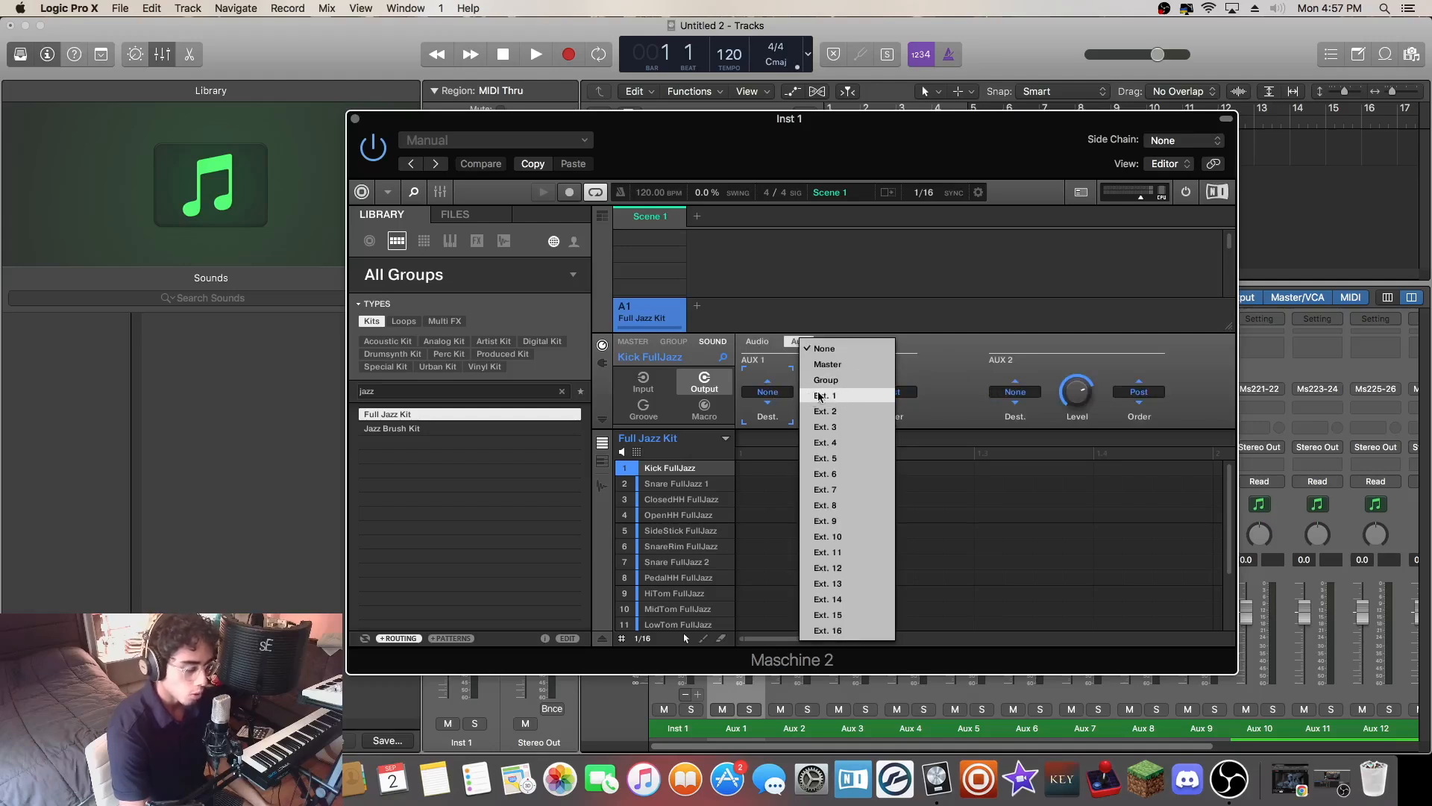
pyautogui.click(758, 345)
pyautogui.click(758, 343)
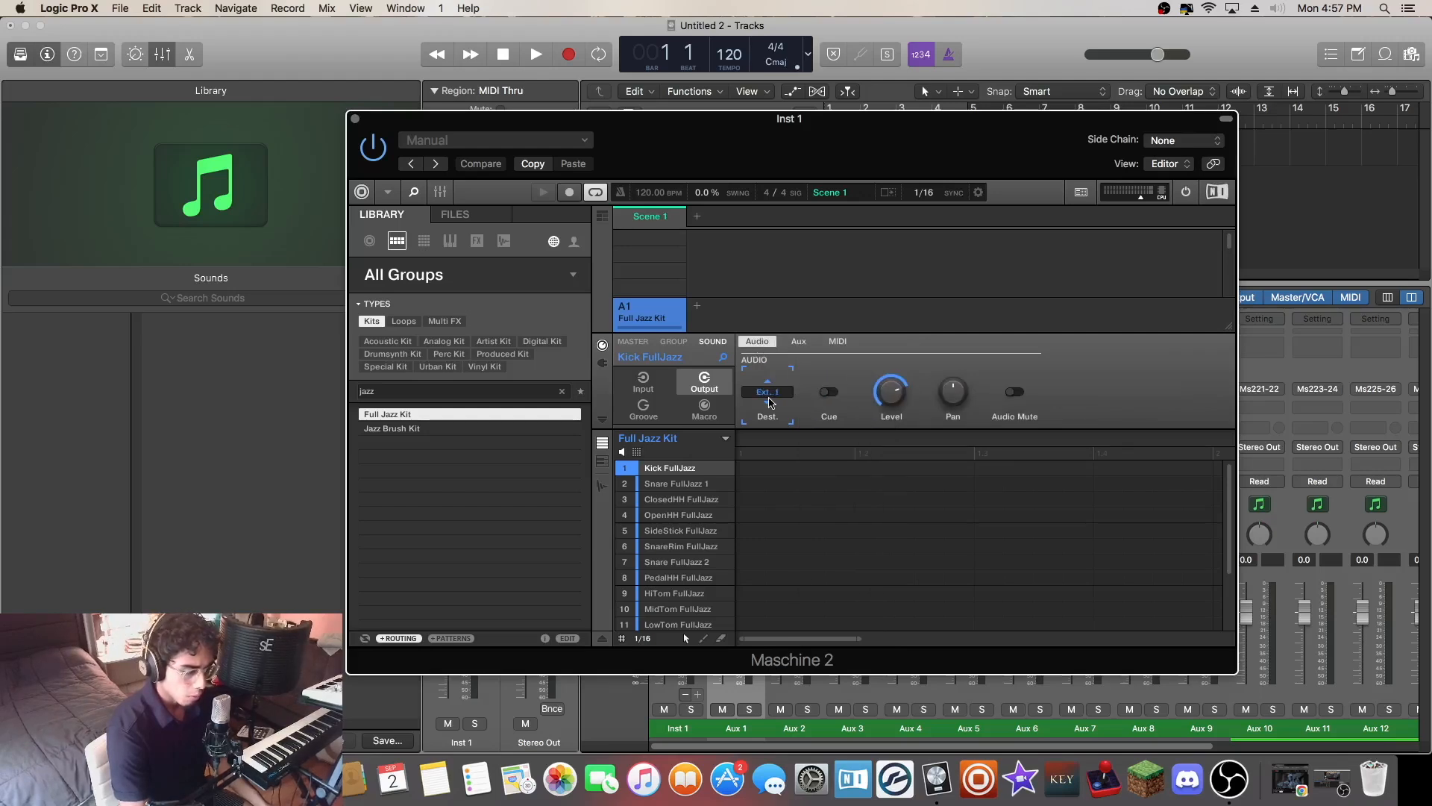
# - Set the Aux 1 destination of Kick FullJazz to Ext. 1, matching its audio output destination
pyautogui.click(789, 344)
pyautogui.click(757, 343)
pyautogui.click(796, 343)
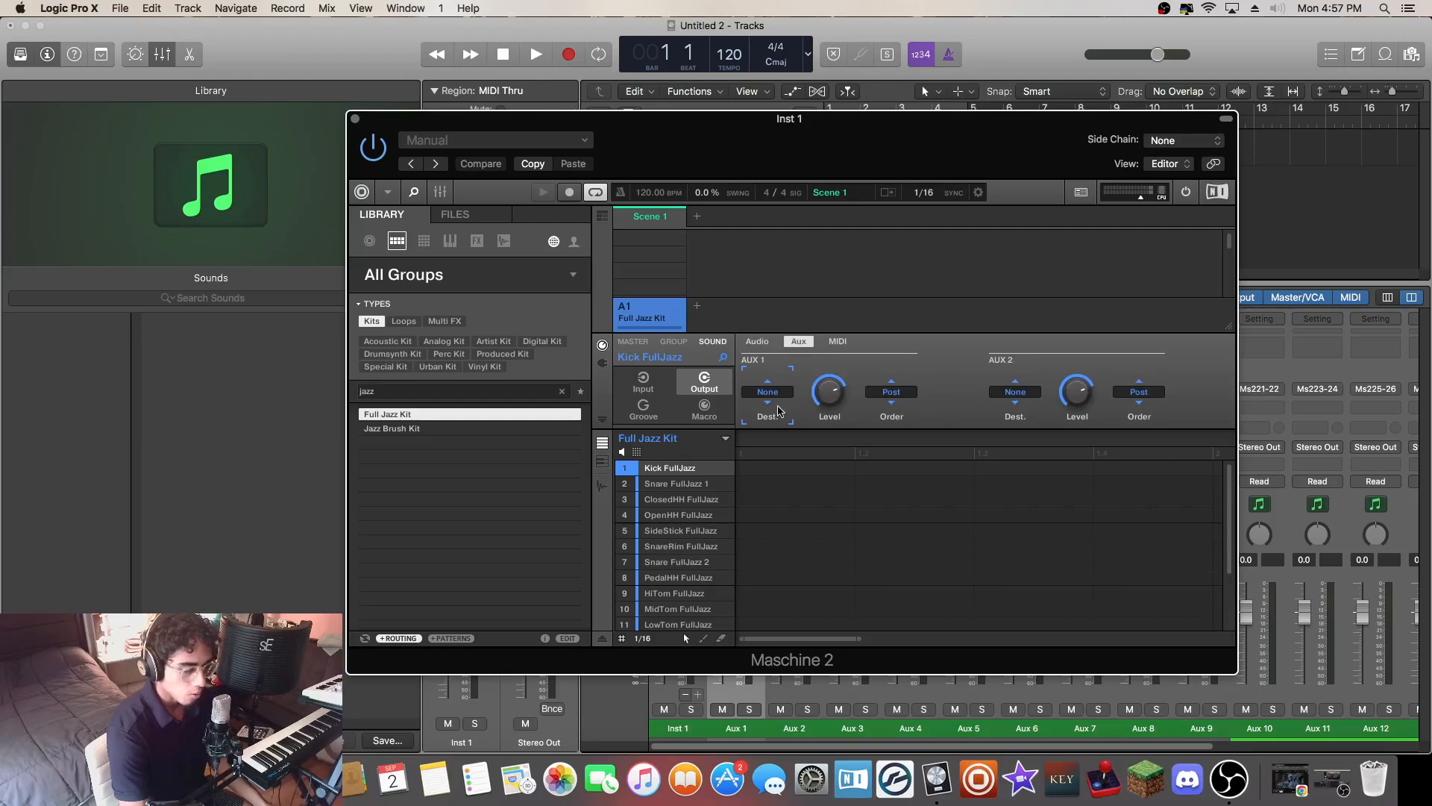
pyautogui.click(760, 344)
pyautogui.click(766, 391)
pyautogui.click(832, 394)
pyautogui.click(796, 341)
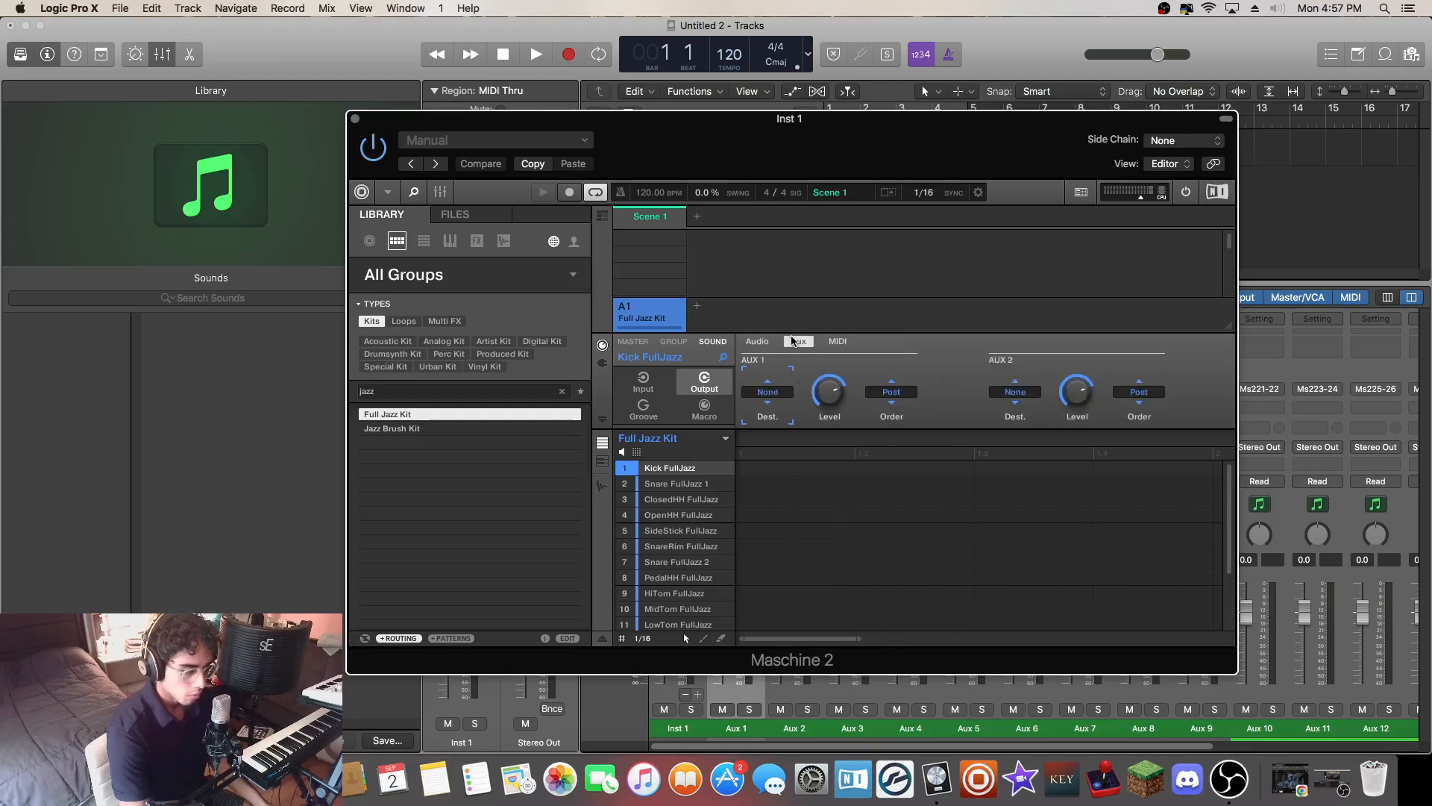
pyautogui.click(767, 392)
pyautogui.click(813, 392)
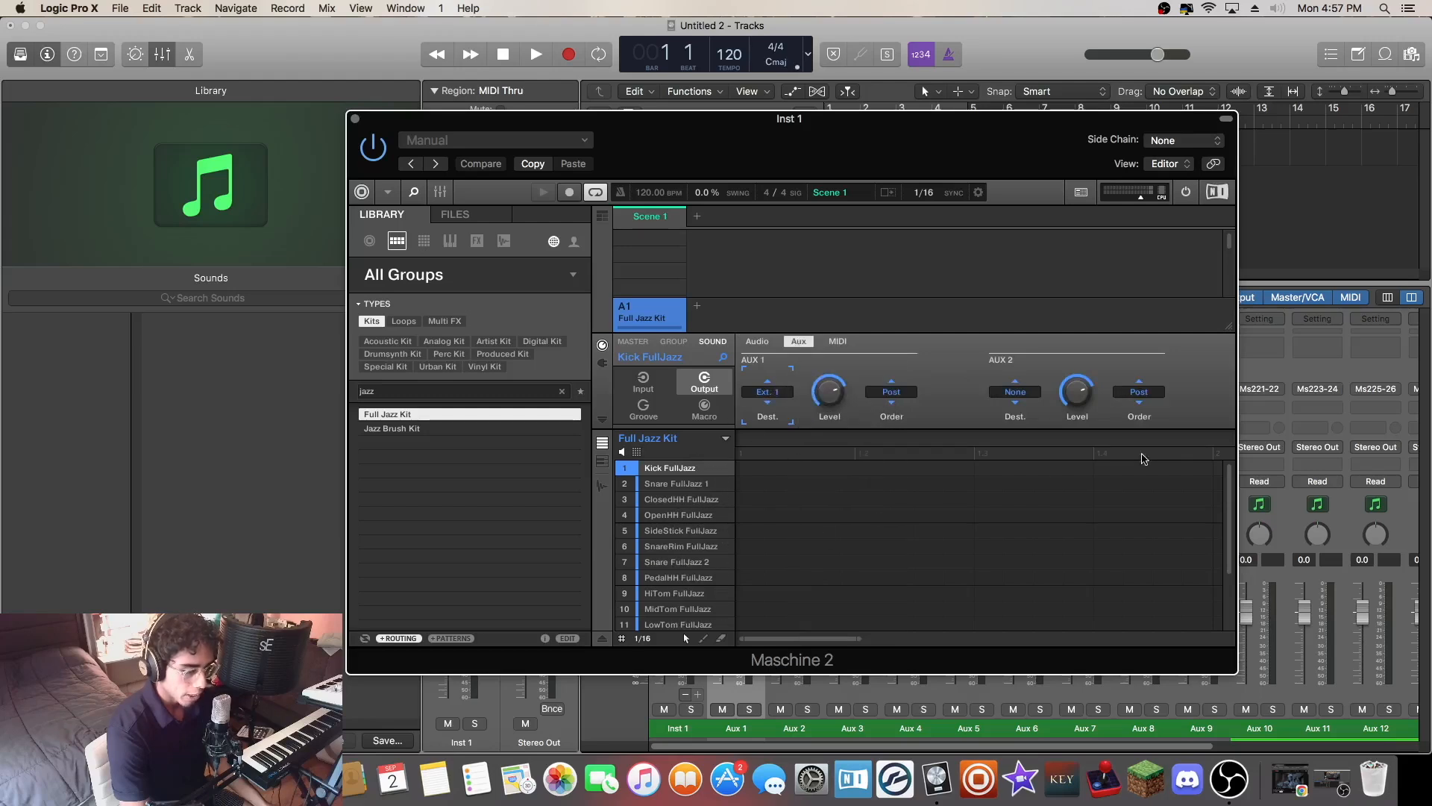
# - Choose an Aux 1 destination for Snare FullJazz 1 and set its audio destination to Ext. 2
pyautogui.click(664, 483)
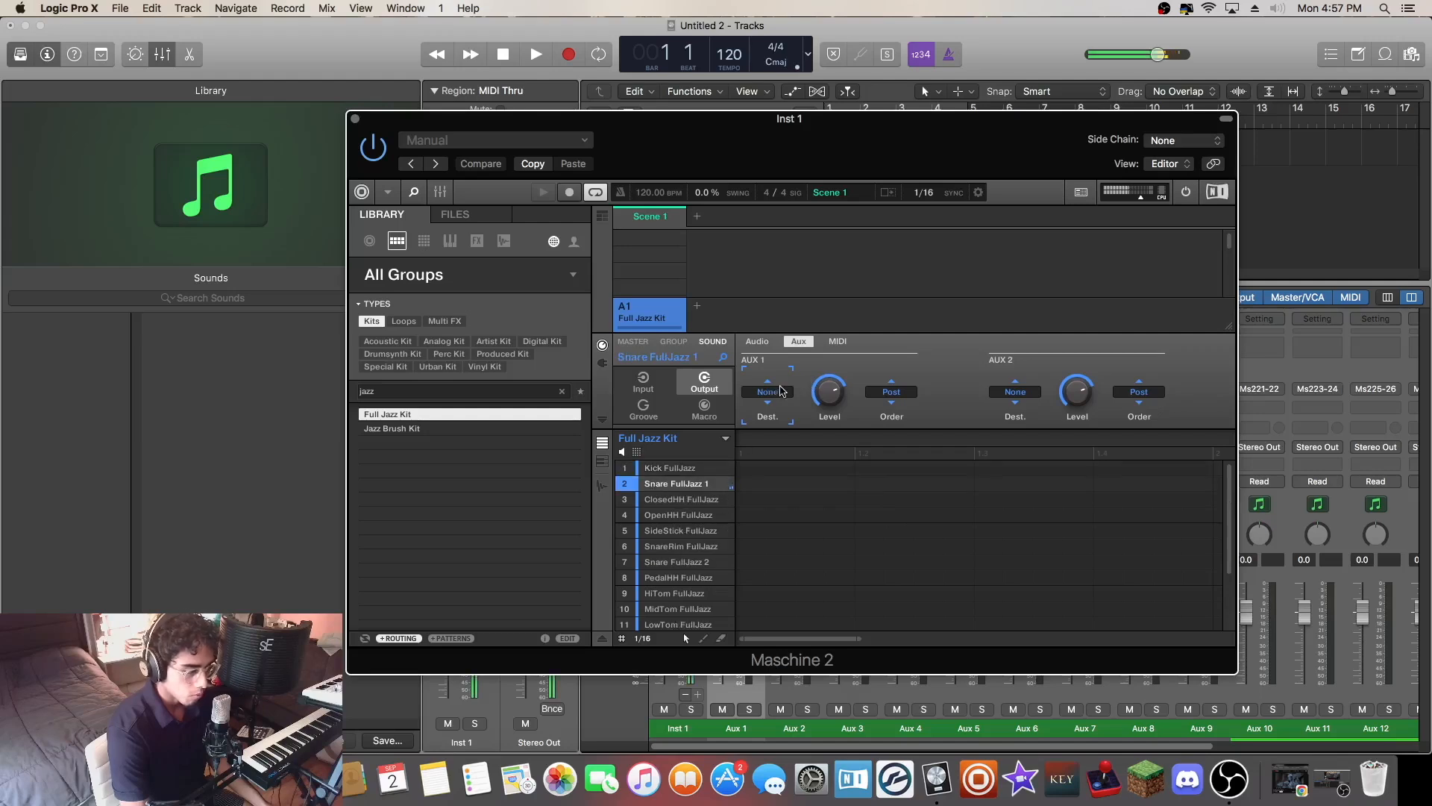
pyautogui.click(775, 391)
pyautogui.click(820, 396)
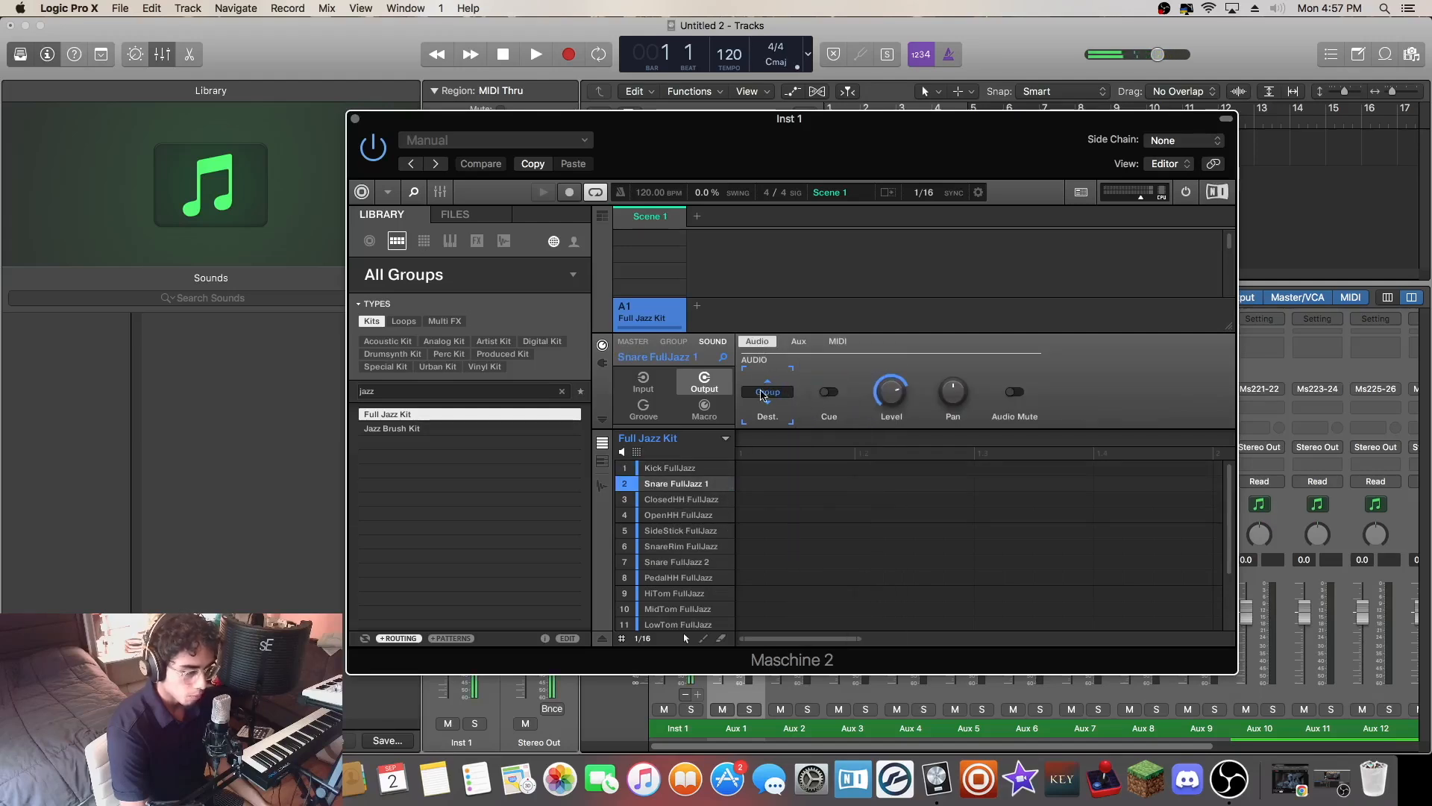
pyautogui.click(790, 407)
pyautogui.click(820, 407)
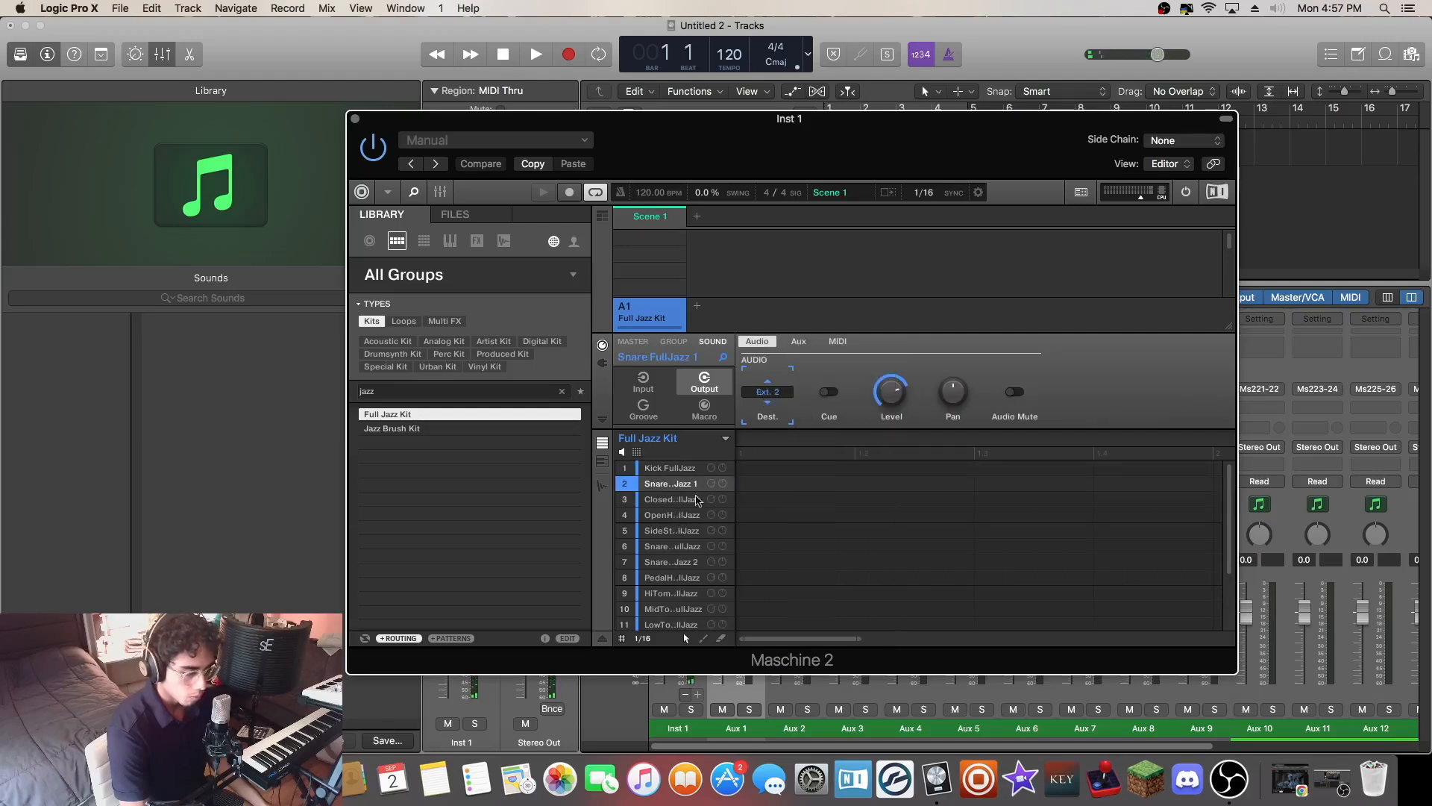
# - Set both the audio and the Aux 1 destination of ClosedHH FullJazz to Ext. 3
pyautogui.click(676, 498)
pyautogui.click(766, 393)
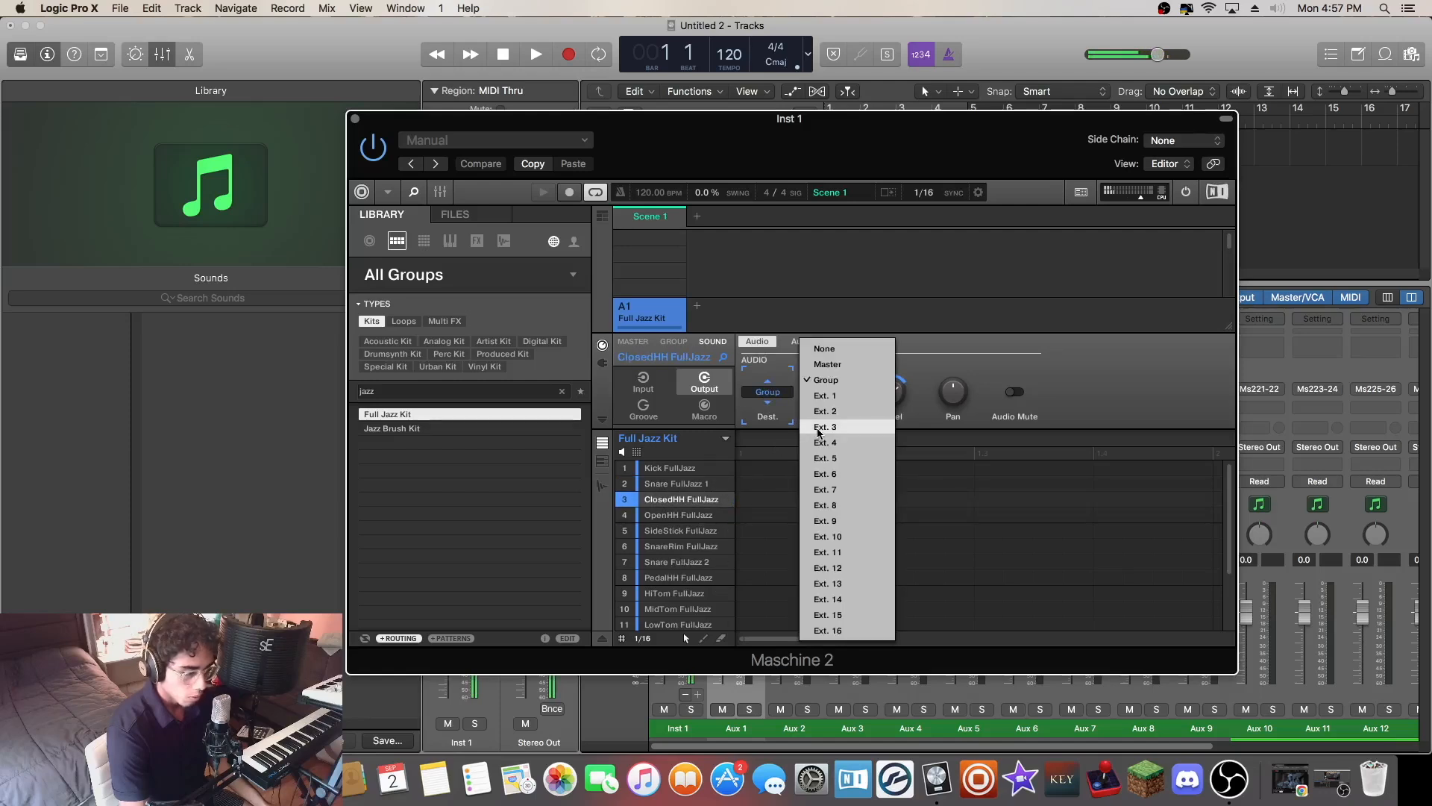
pyautogui.click(820, 428)
pyautogui.click(798, 341)
pyautogui.click(776, 392)
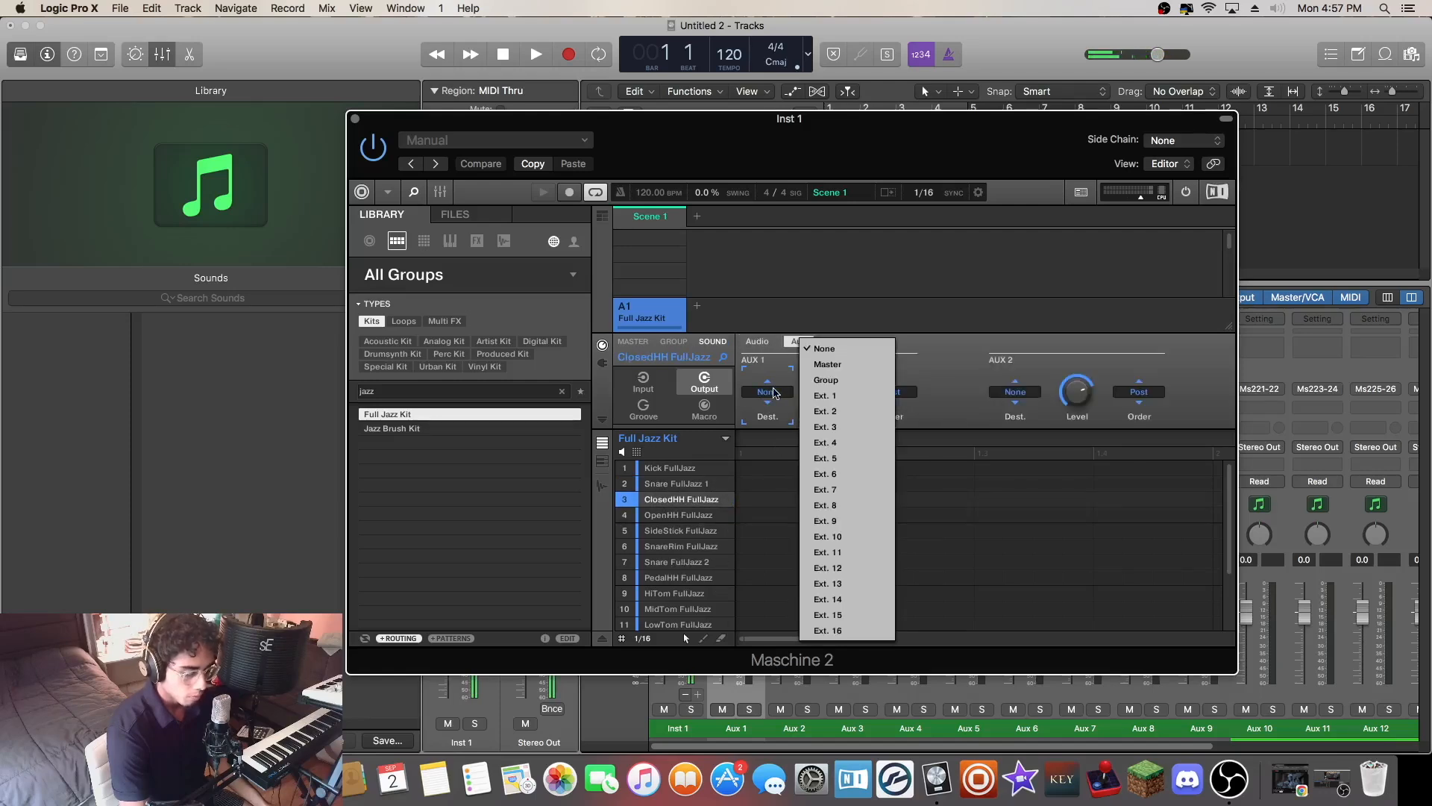
pyautogui.click(820, 428)
# - Set both the Aux 1 and the audio destination of OpenHH FullJazz to Ext. 4
pyautogui.click(679, 515)
pyautogui.click(775, 393)
pyautogui.click(818, 443)
pyautogui.click(757, 342)
pyautogui.click(767, 392)
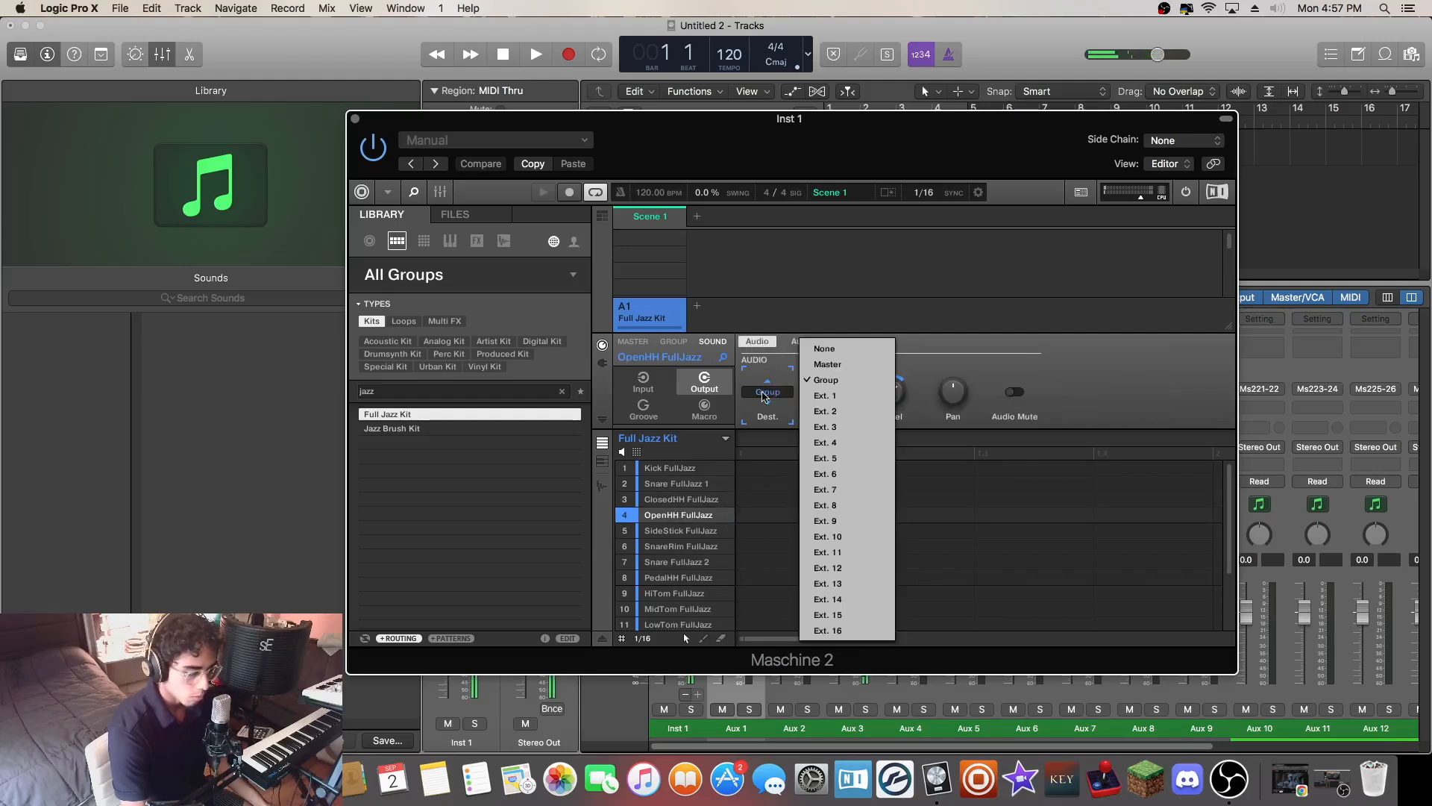
pyautogui.click(813, 449)
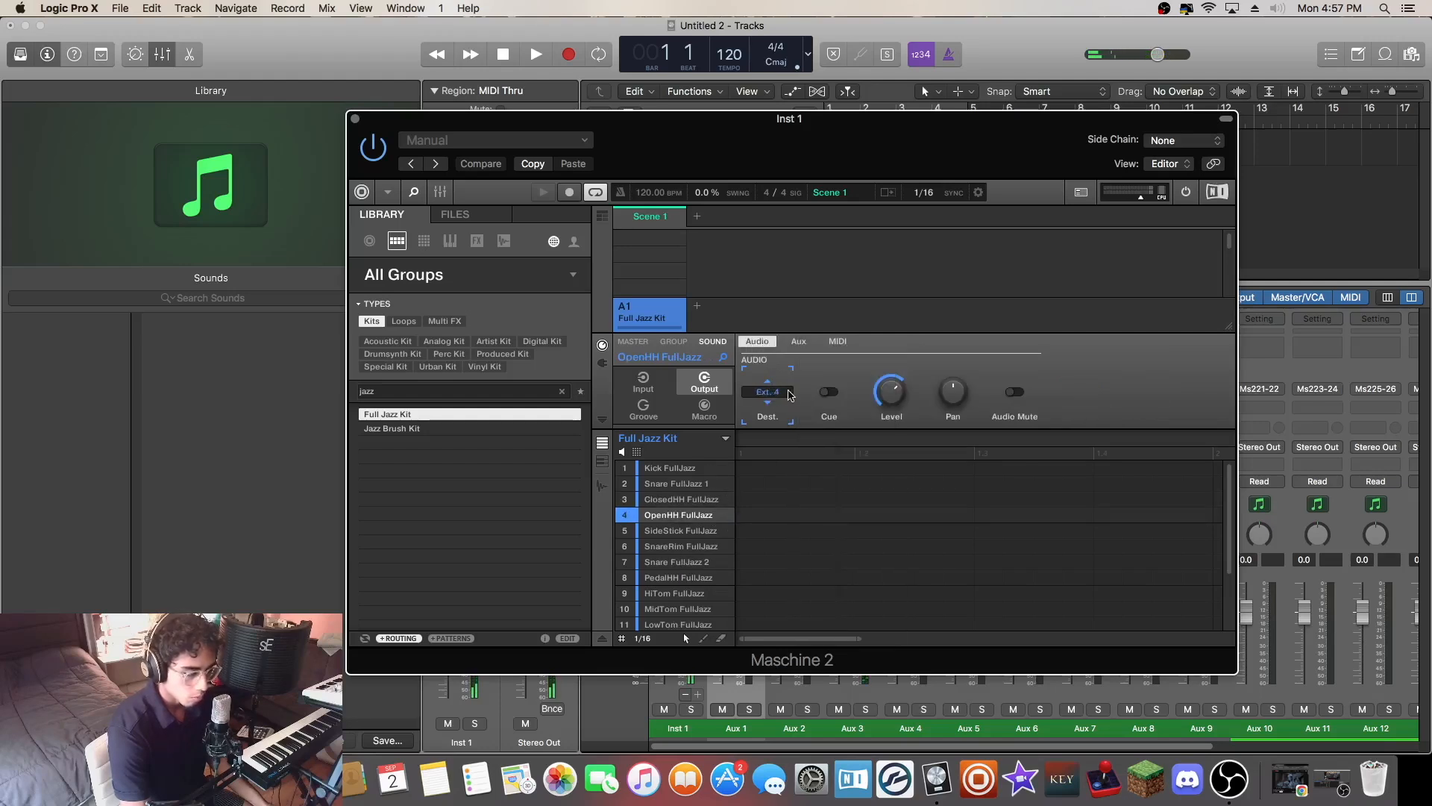
# - Set both the audio and the Aux 1 destination of SideStick FullJazz to Ext. 5
pyautogui.click(680, 530)
pyautogui.click(768, 392)
pyautogui.click(819, 458)
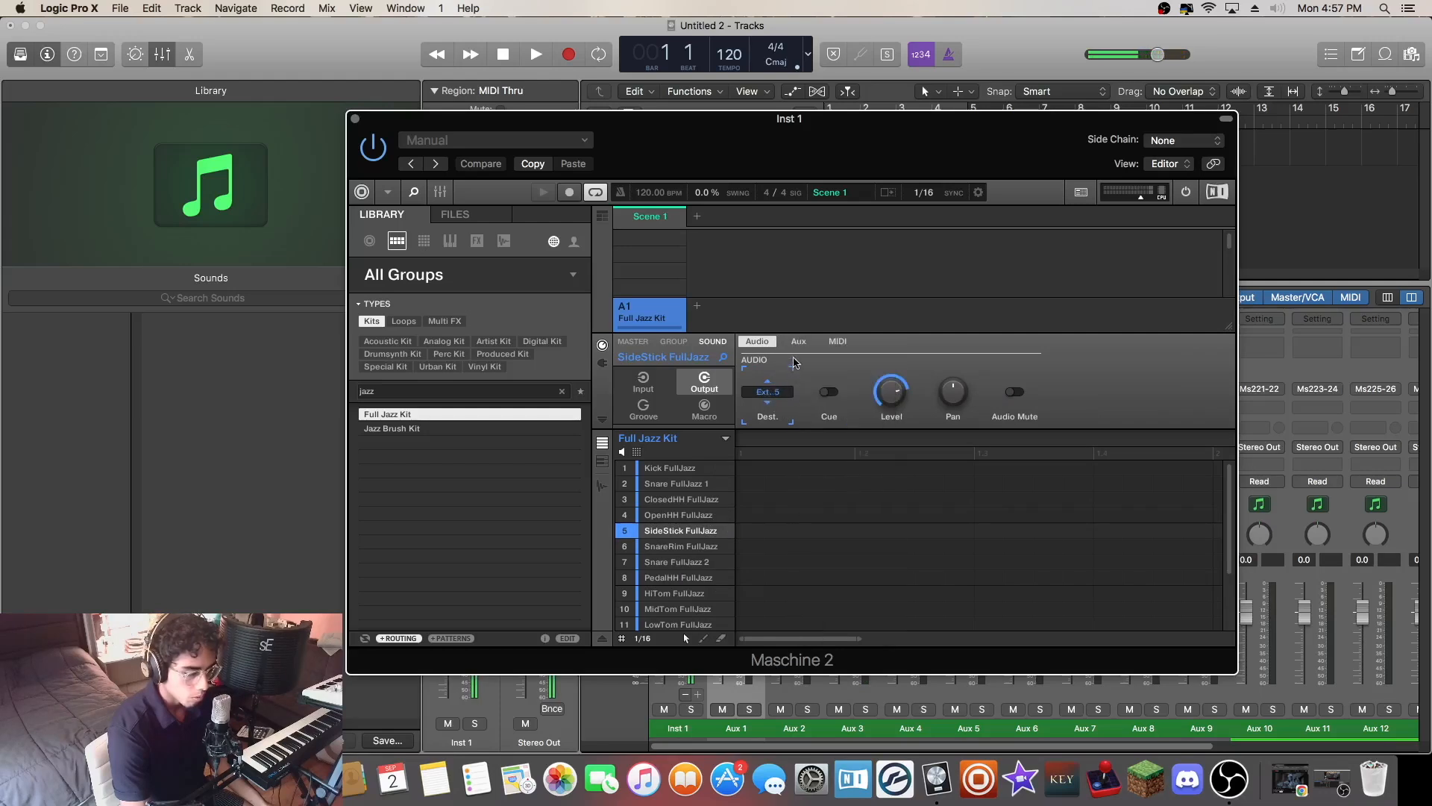
pyautogui.click(795, 341)
pyautogui.click(767, 391)
pyautogui.click(828, 459)
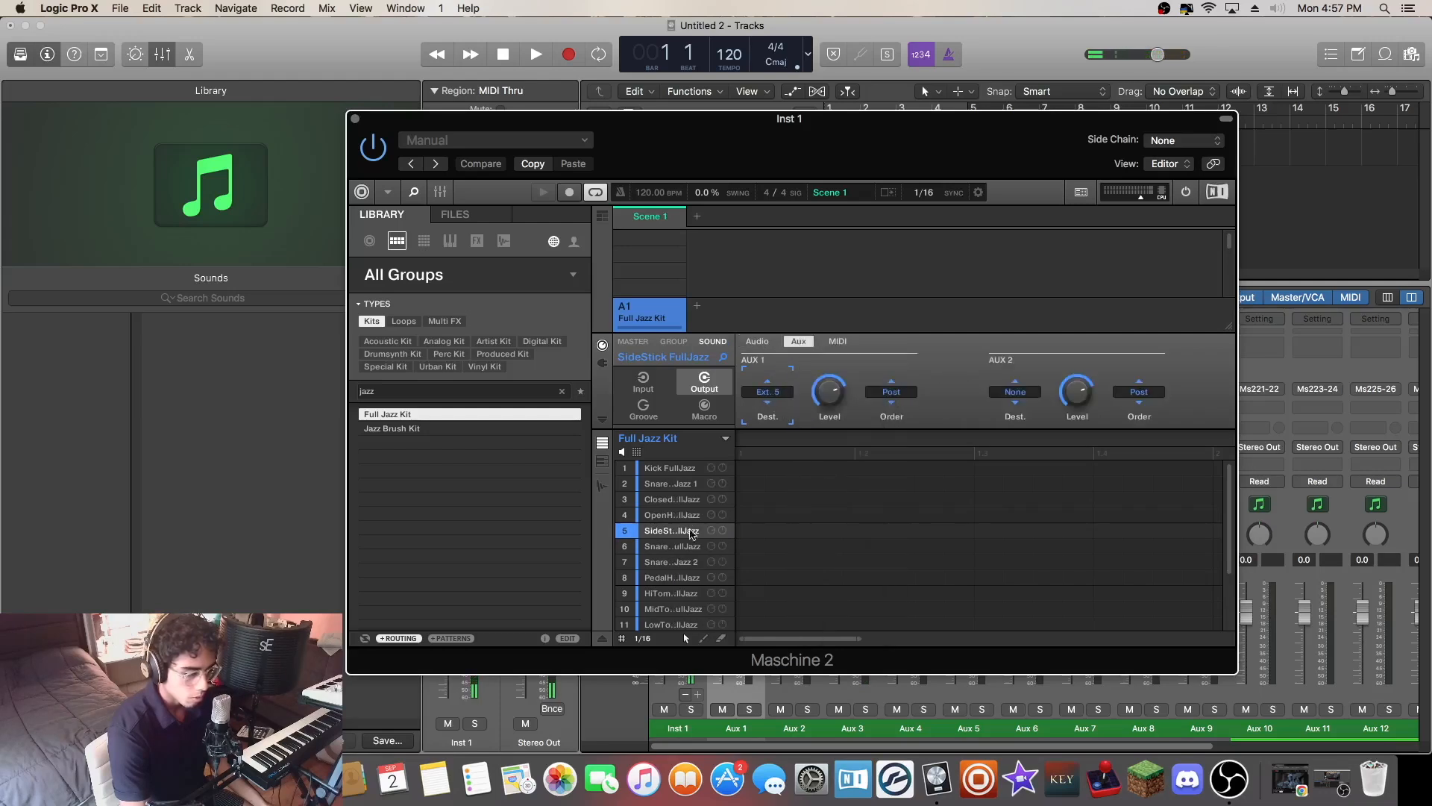
# - Set both the Aux 1 and the audio destination of SnareRim FullJazz to Ext. 6
pyautogui.click(655, 547)
pyautogui.click(768, 391)
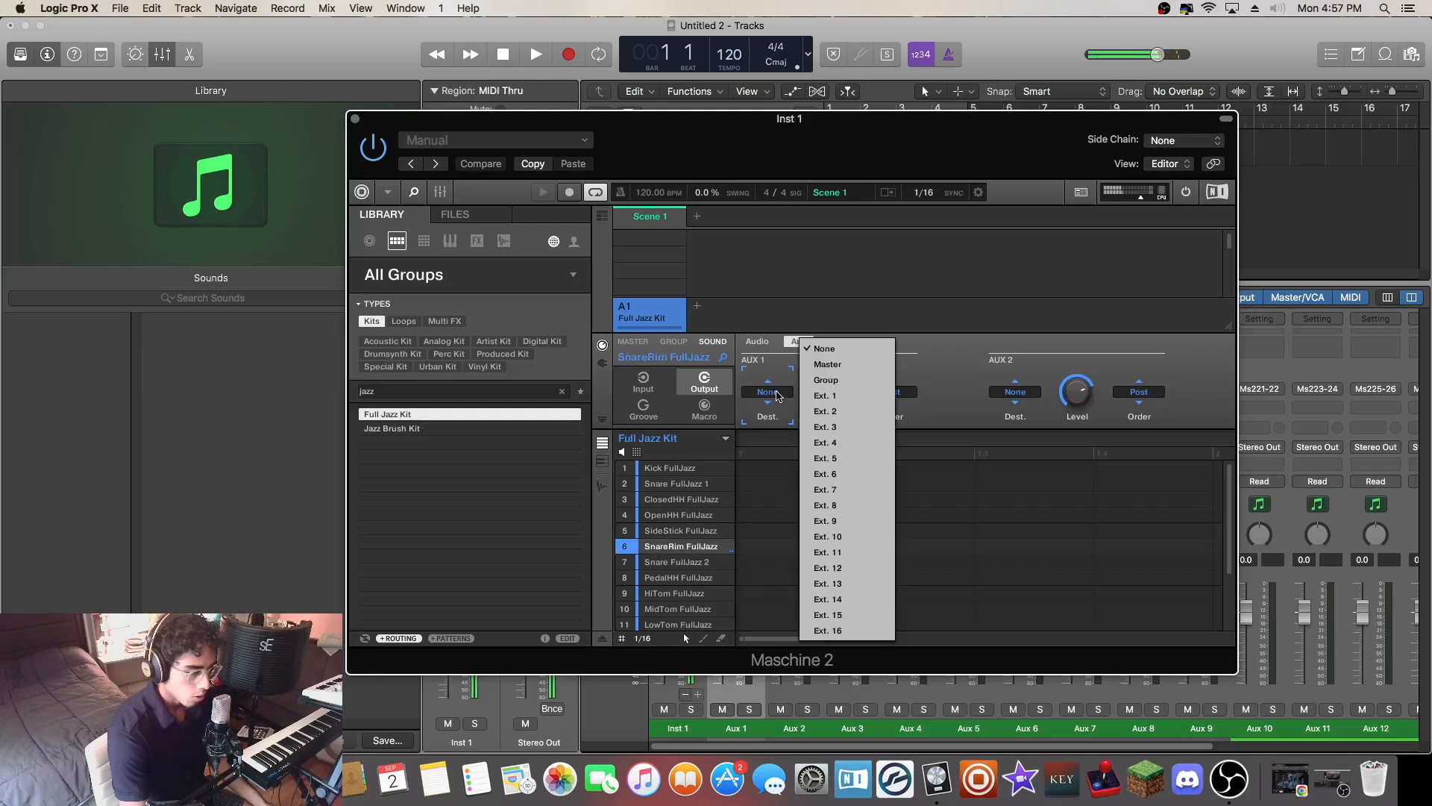
pyautogui.click(836, 474)
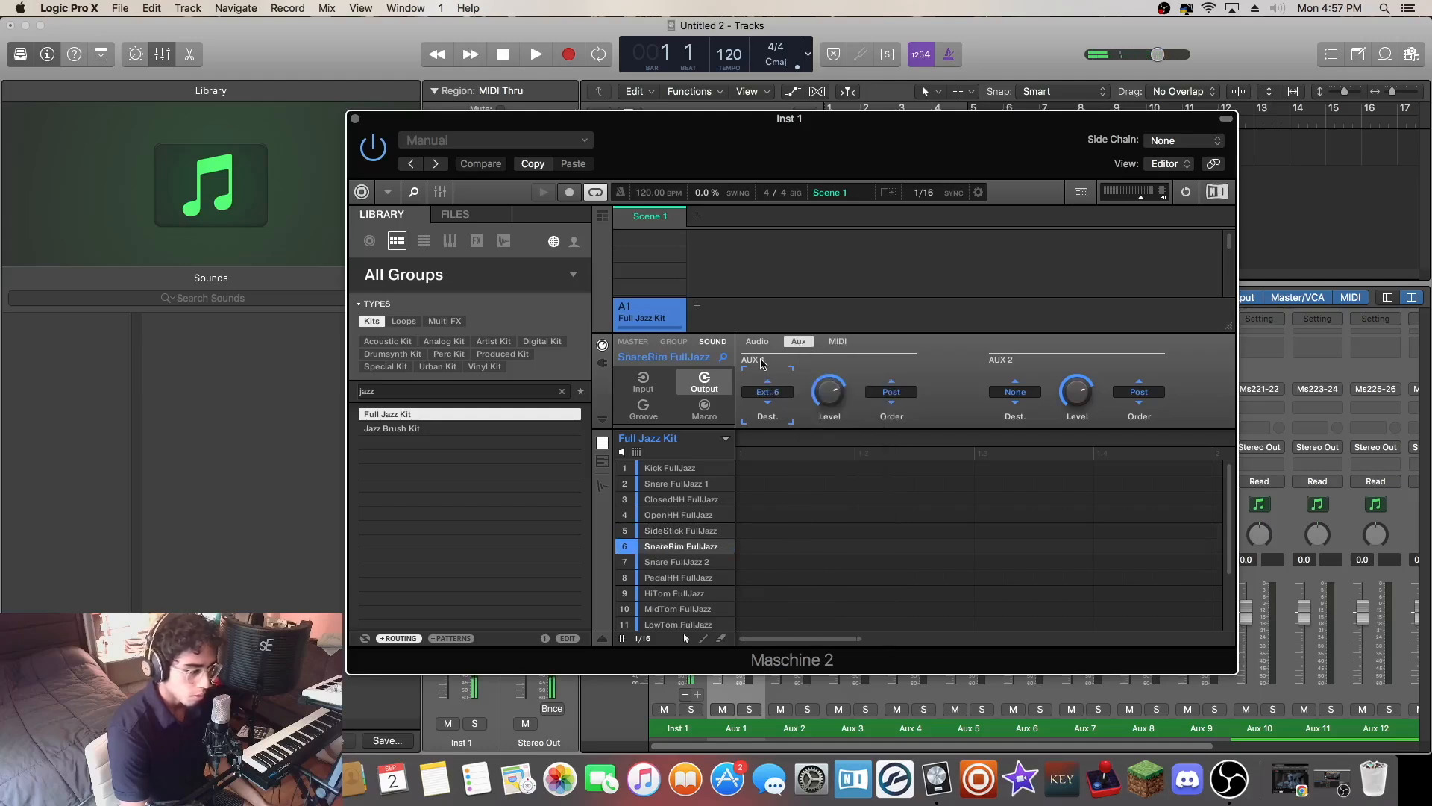
pyautogui.click(758, 341)
pyautogui.click(767, 392)
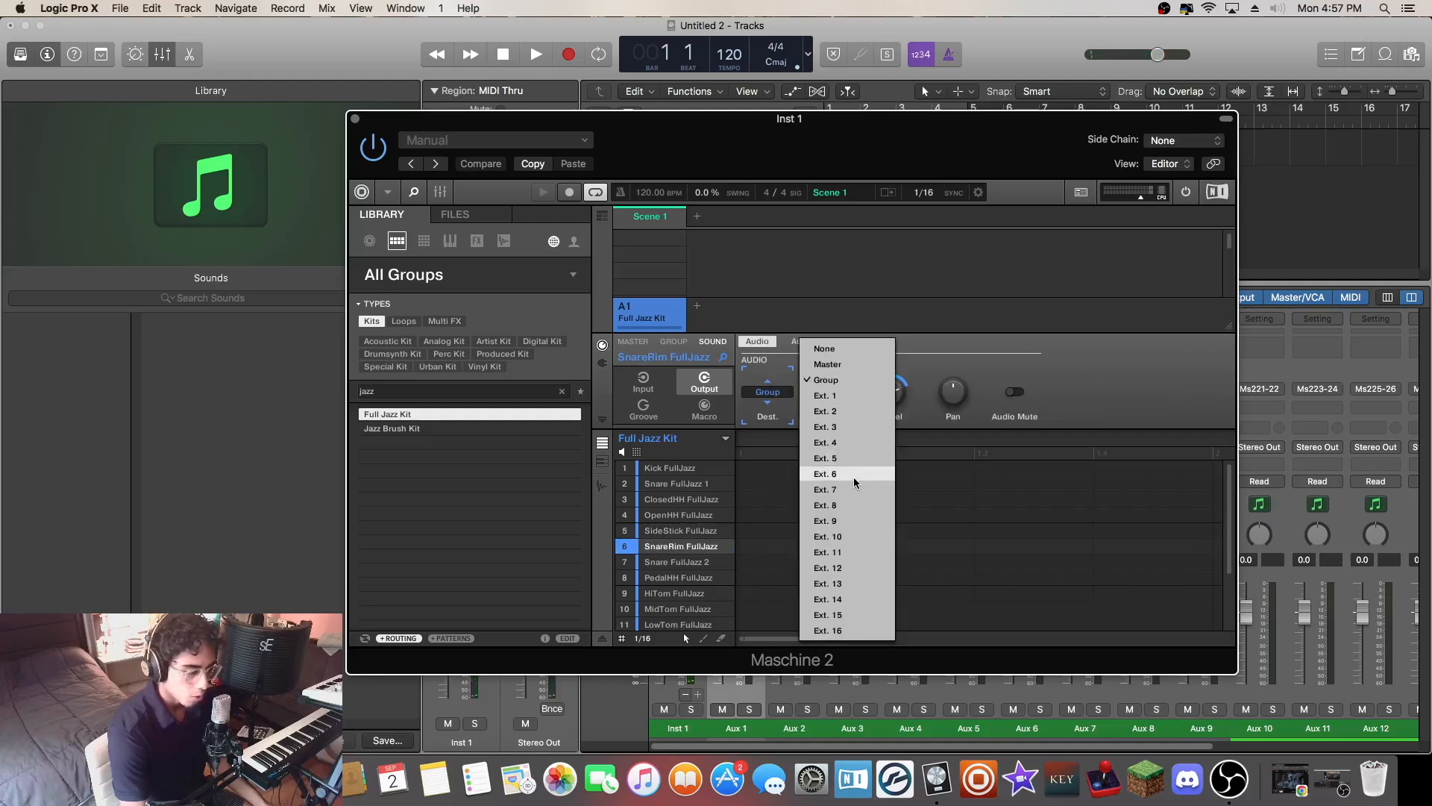
pyautogui.click(853, 477)
# - Route the Aux 1 destinations of the sounds from Snare FullJazz 2 to LowTom FullJazz to external outputs, with LowTom FullJazz on Ext. 11
pyautogui.click(676, 563)
pyautogui.click(769, 393)
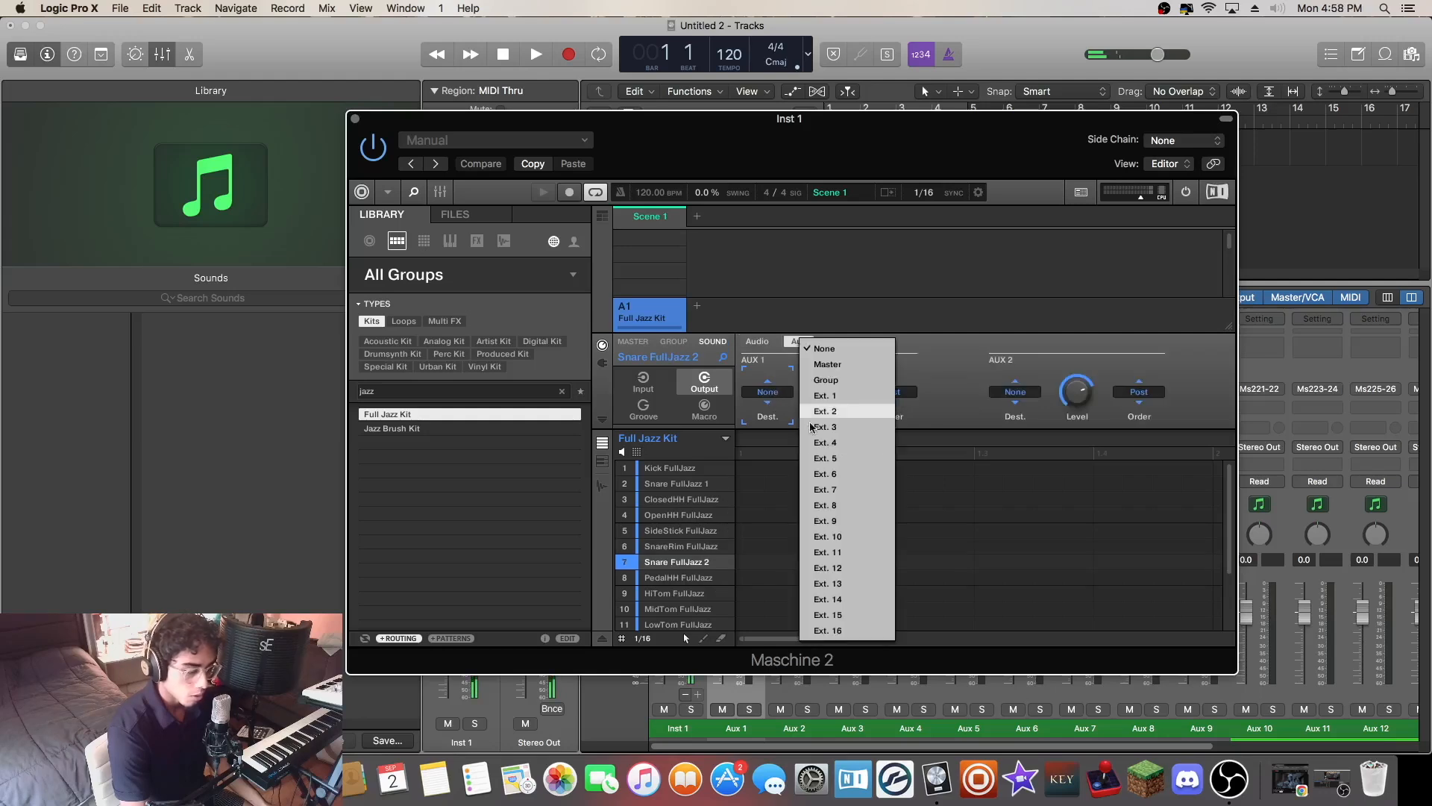
pyautogui.click(840, 506)
pyautogui.click(676, 578)
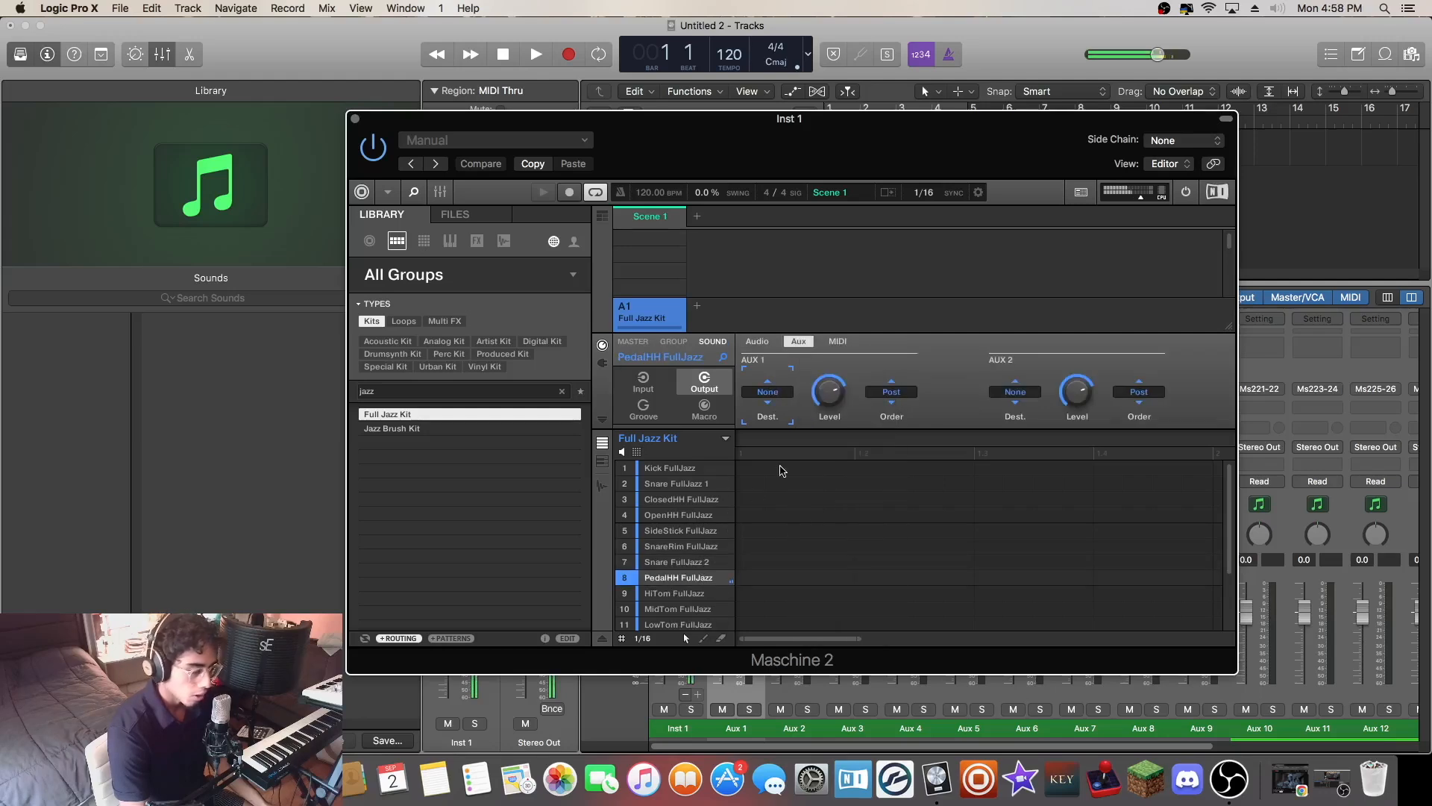
pyautogui.click(767, 391)
pyautogui.click(870, 552)
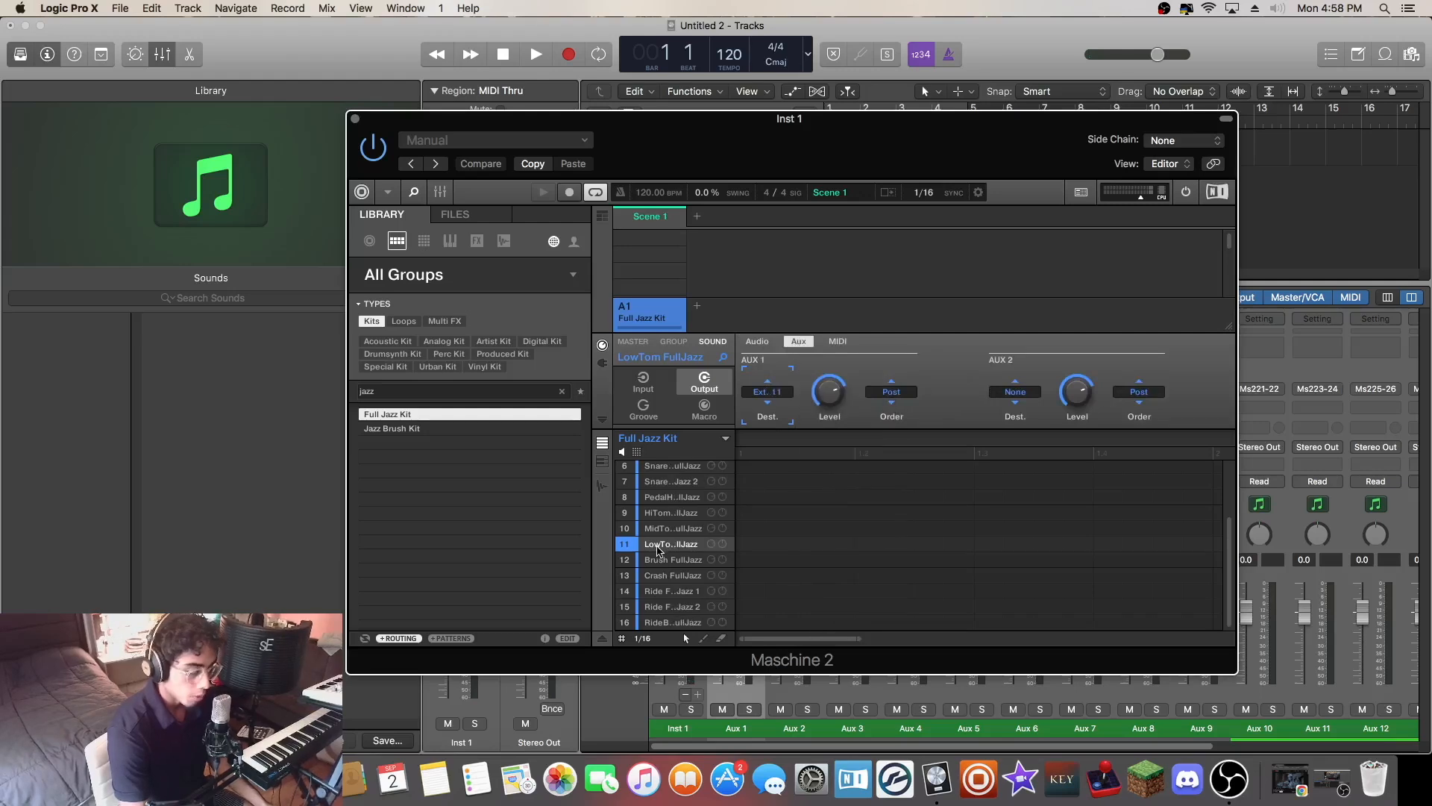
# - Set both the Aux 1 and the audio destination of Brush FullJazz to Ext. 12
pyautogui.click(662, 560)
pyautogui.click(768, 391)
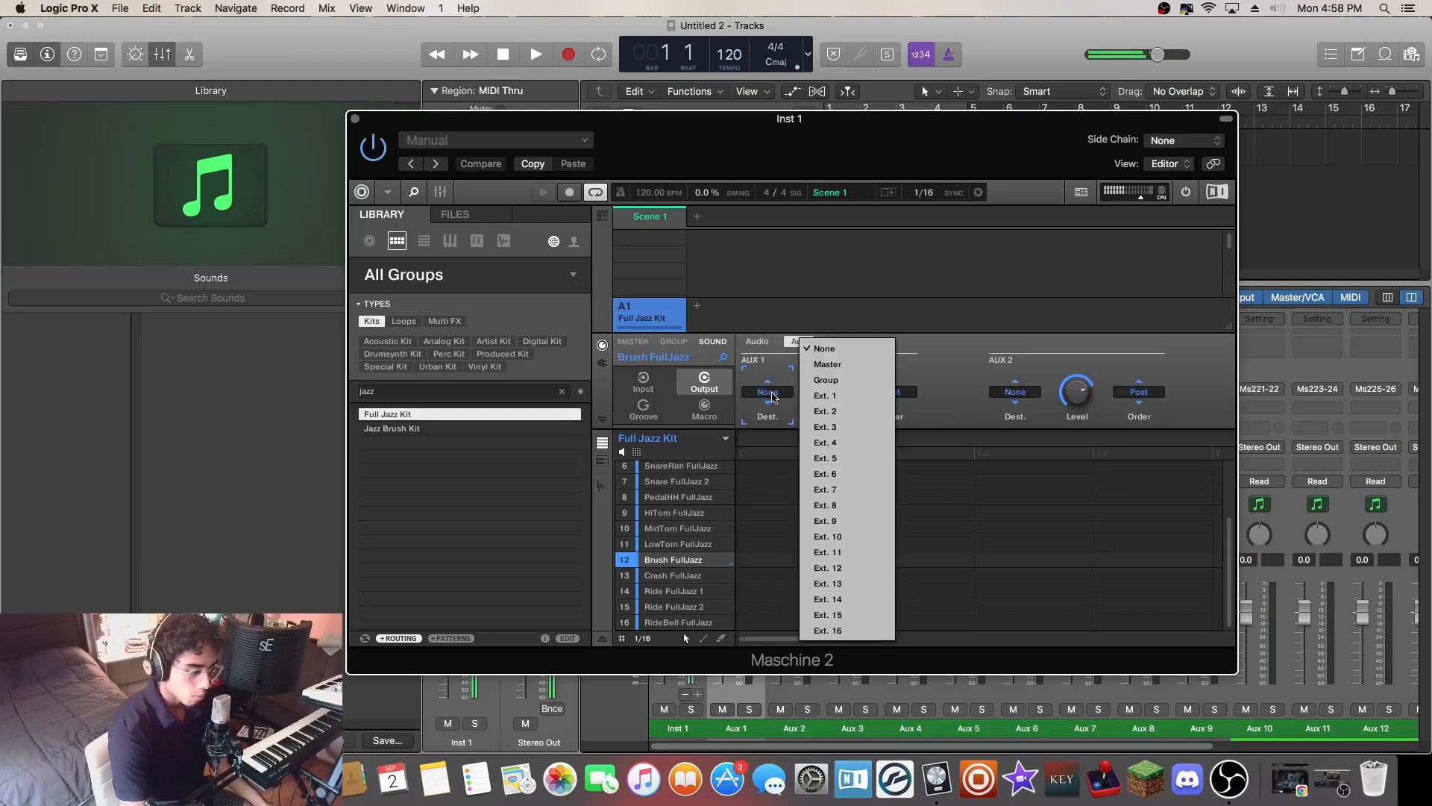
pyautogui.click(851, 569)
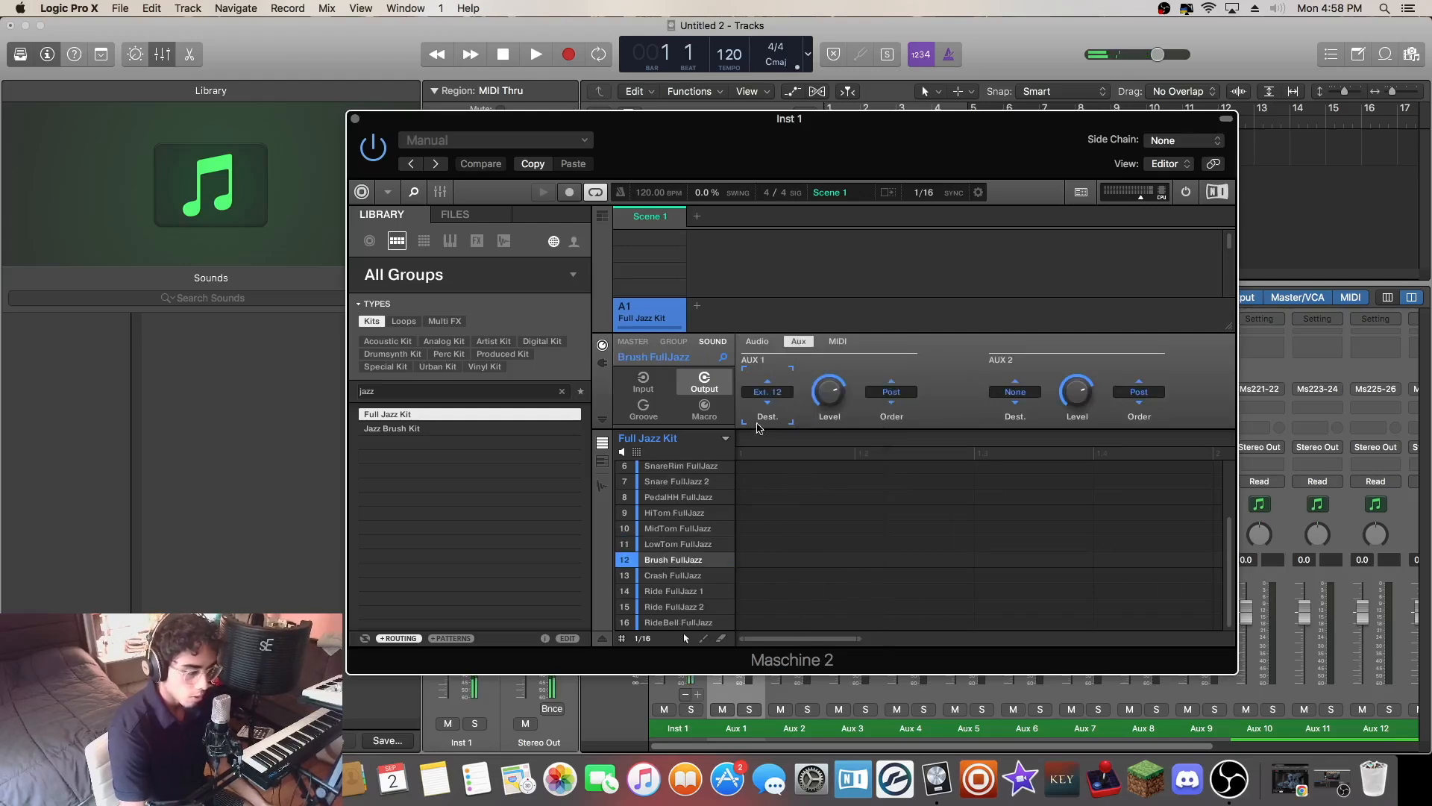
pyautogui.click(757, 341)
pyautogui.click(767, 392)
pyautogui.click(828, 568)
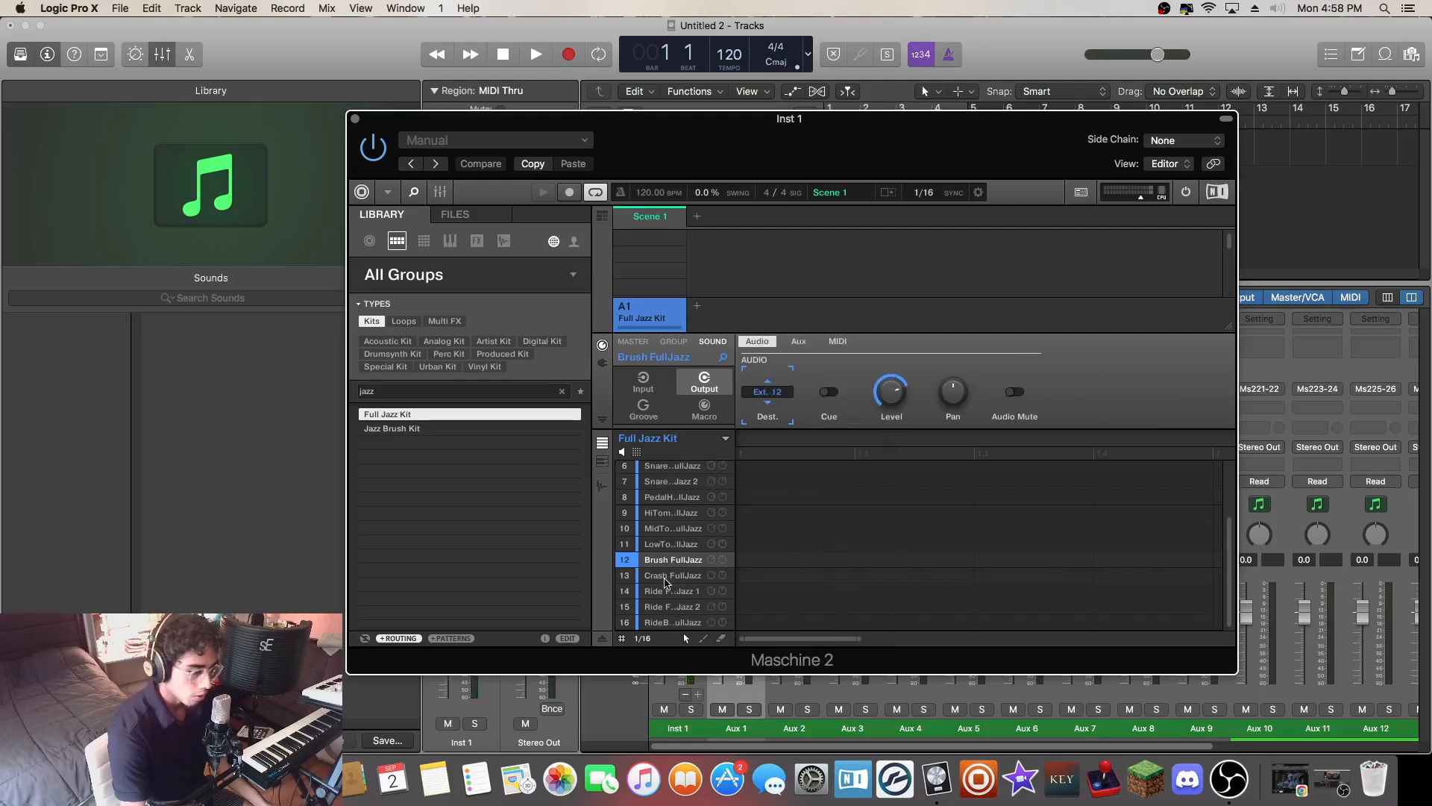
# - Set the audio destination of Crash FullJazz to Ext. 13 and open the choices for its Aux 1 destination
pyautogui.click(663, 575)
pyautogui.click(768, 392)
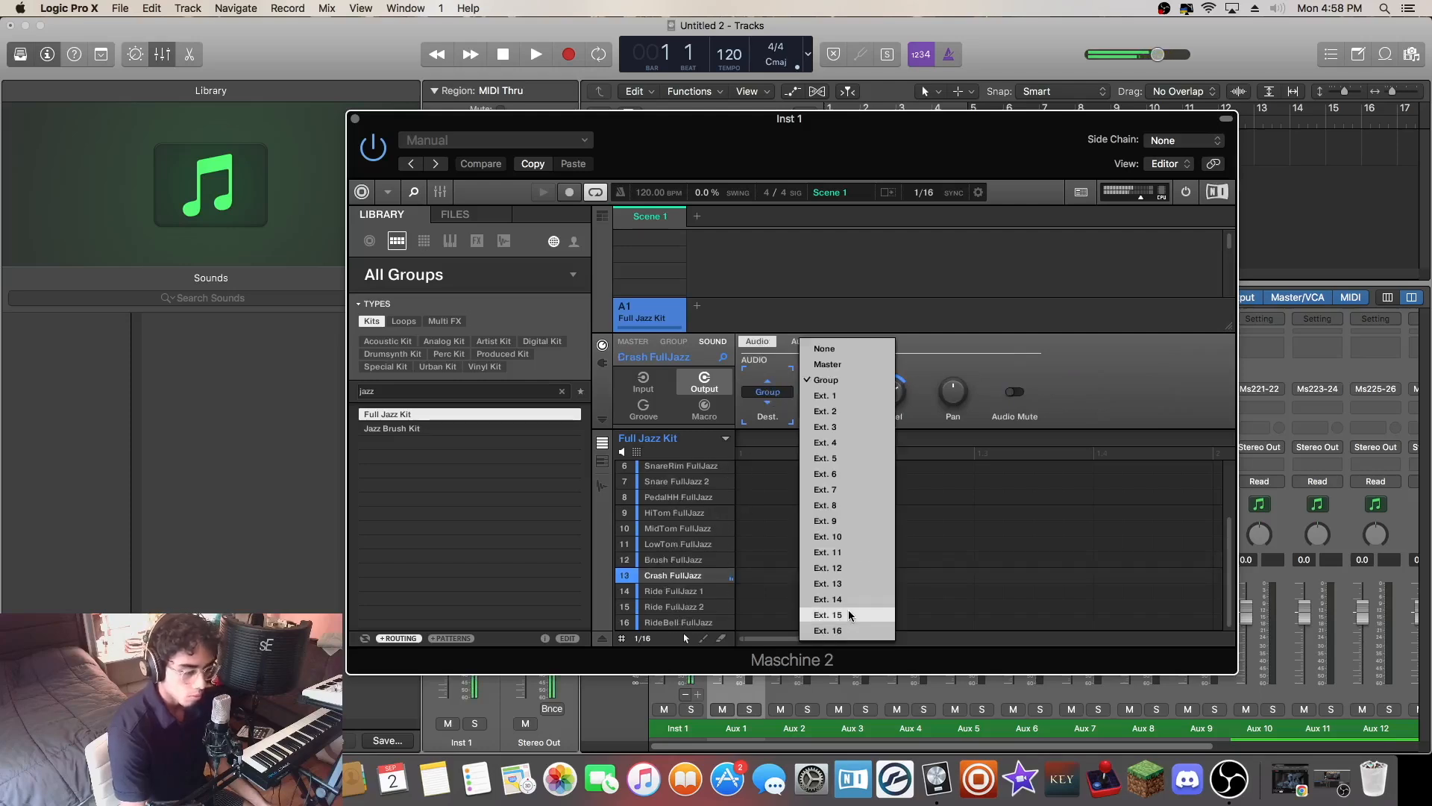
pyautogui.click(831, 584)
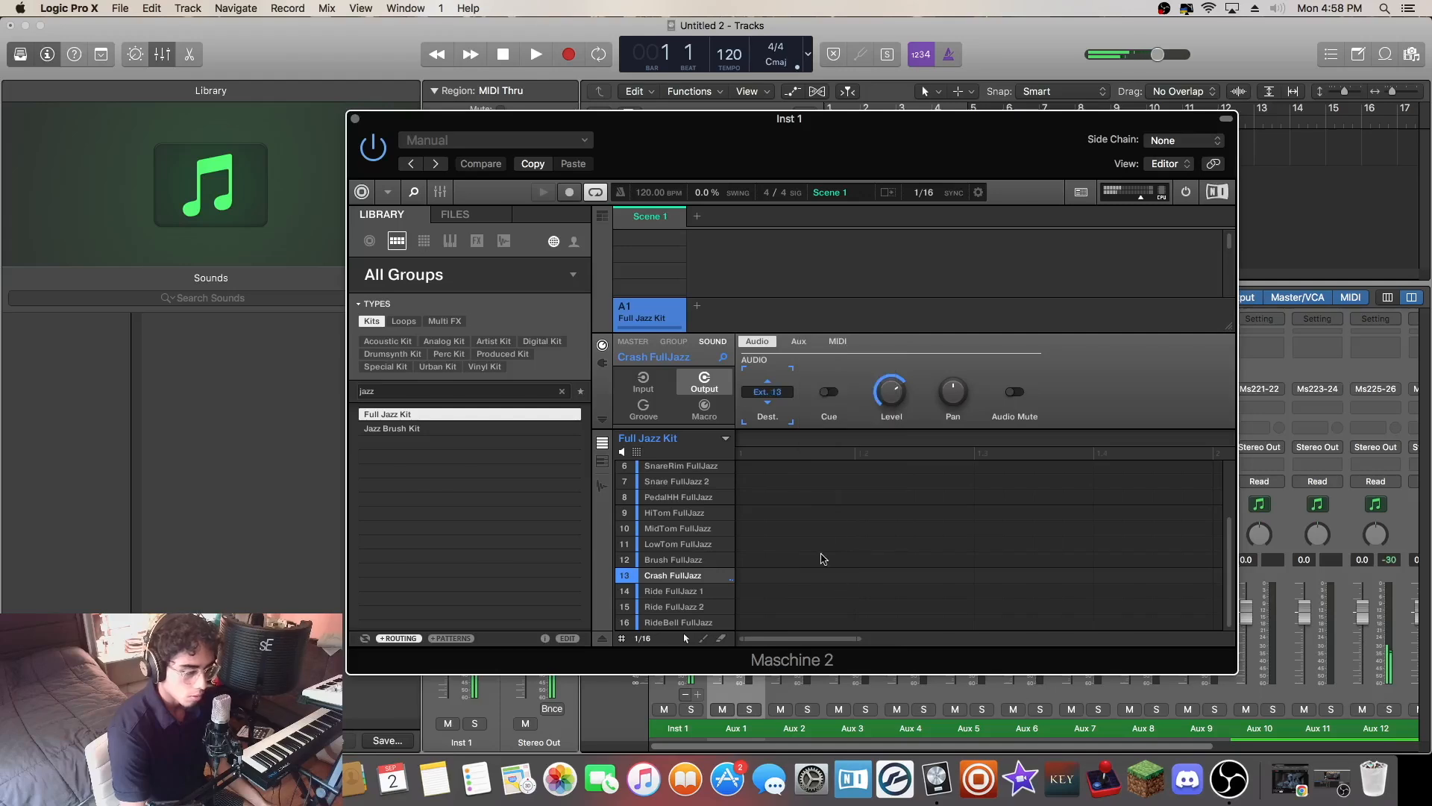
pyautogui.click(798, 347)
pyautogui.click(768, 391)
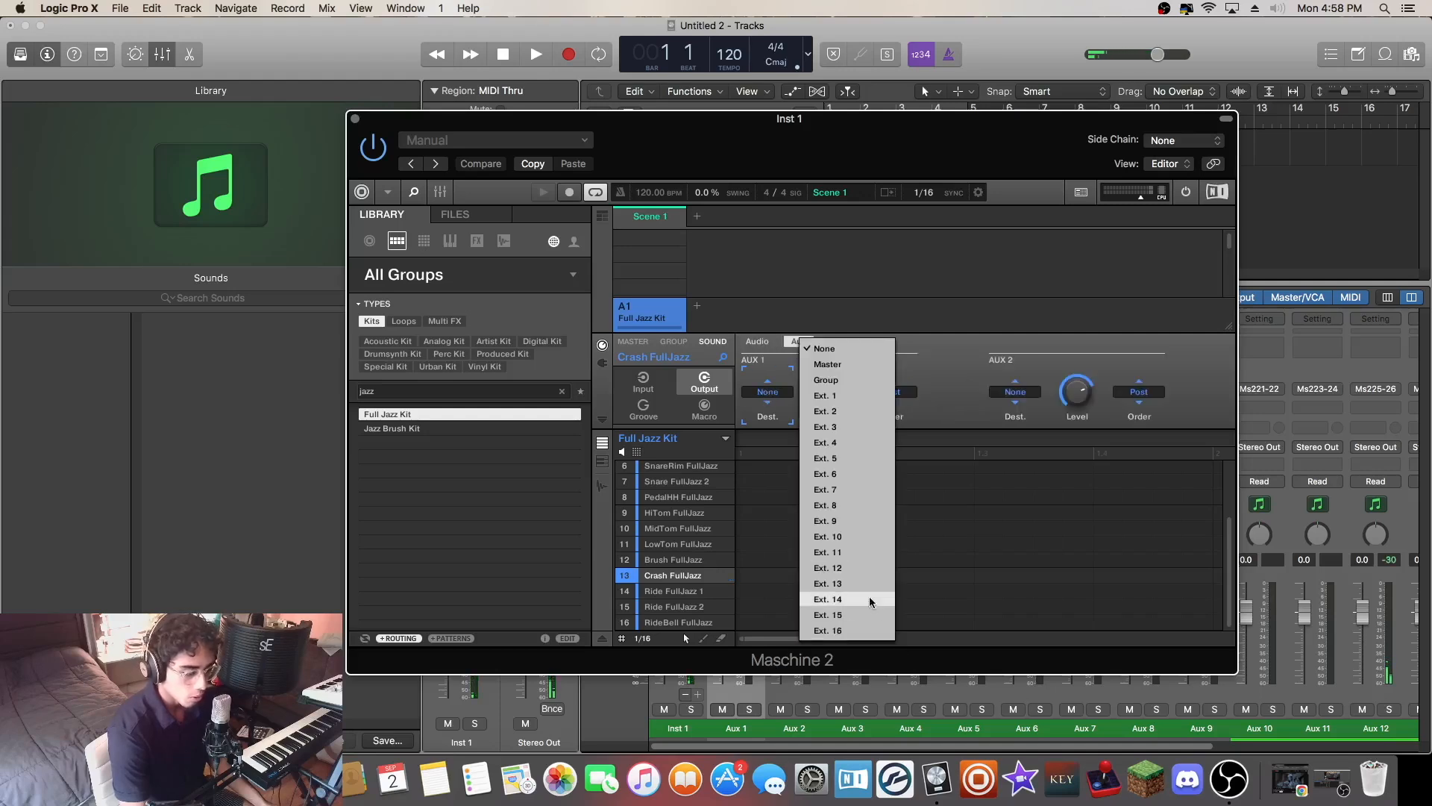
# - Set the audio destination of RideBell FullJazz to Ext. 16
pyautogui.click(820, 647)
pyautogui.click(757, 343)
pyautogui.click(768, 391)
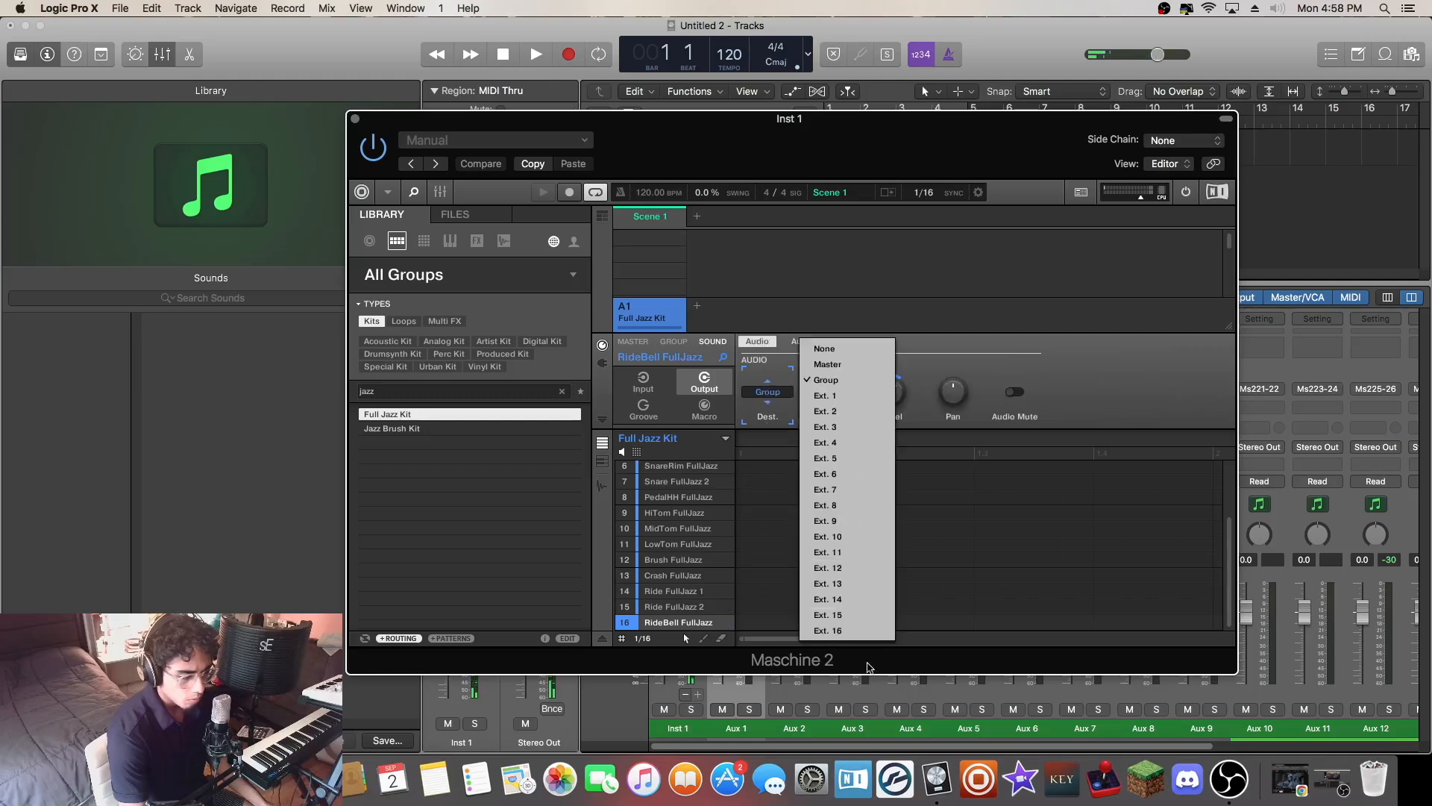
pyautogui.click(865, 631)
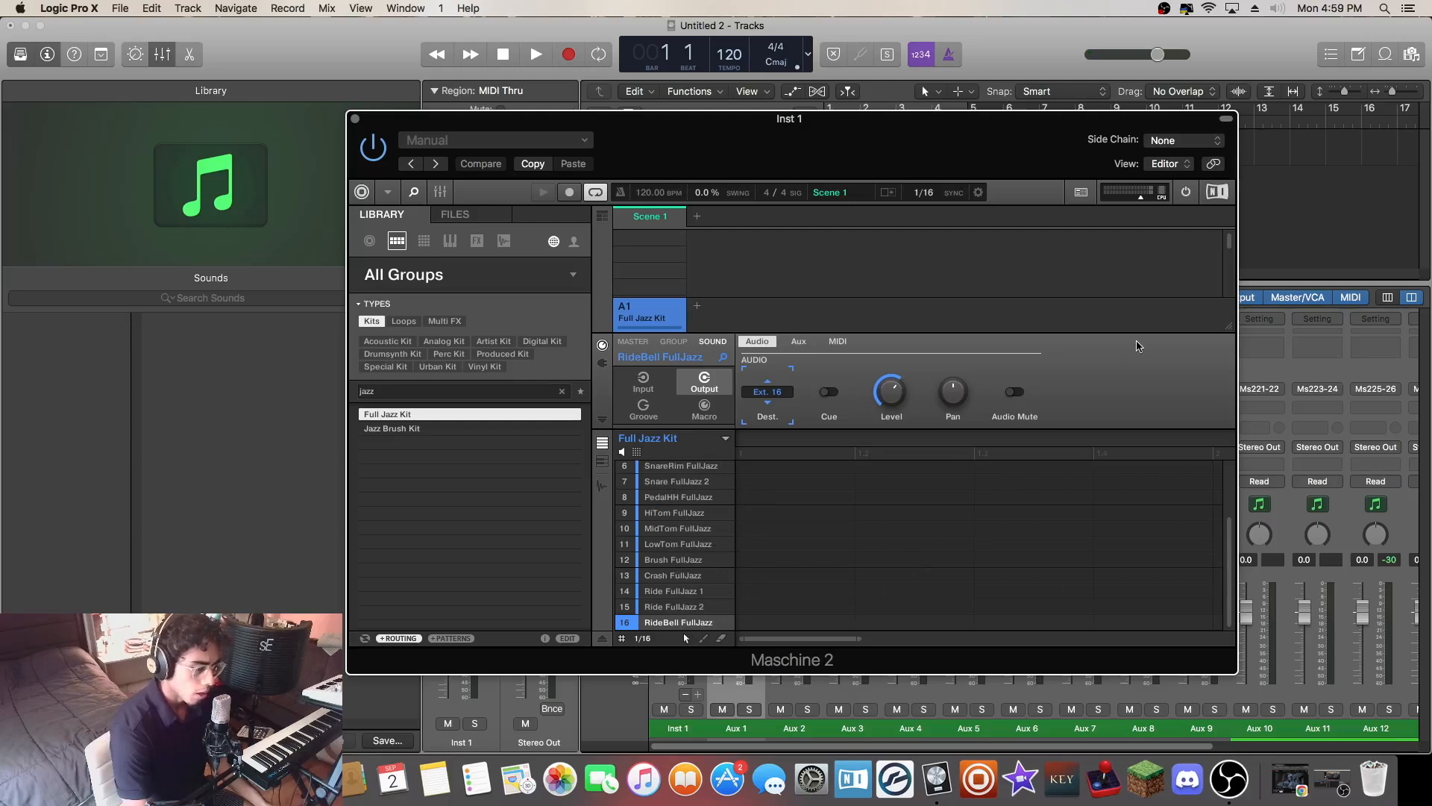
# - Review the Audio, Aux and MIDI output settings of RideBell FullJazz
pyautogui.moveTo(1012, 154); pyautogui.dragTo(985, 136)
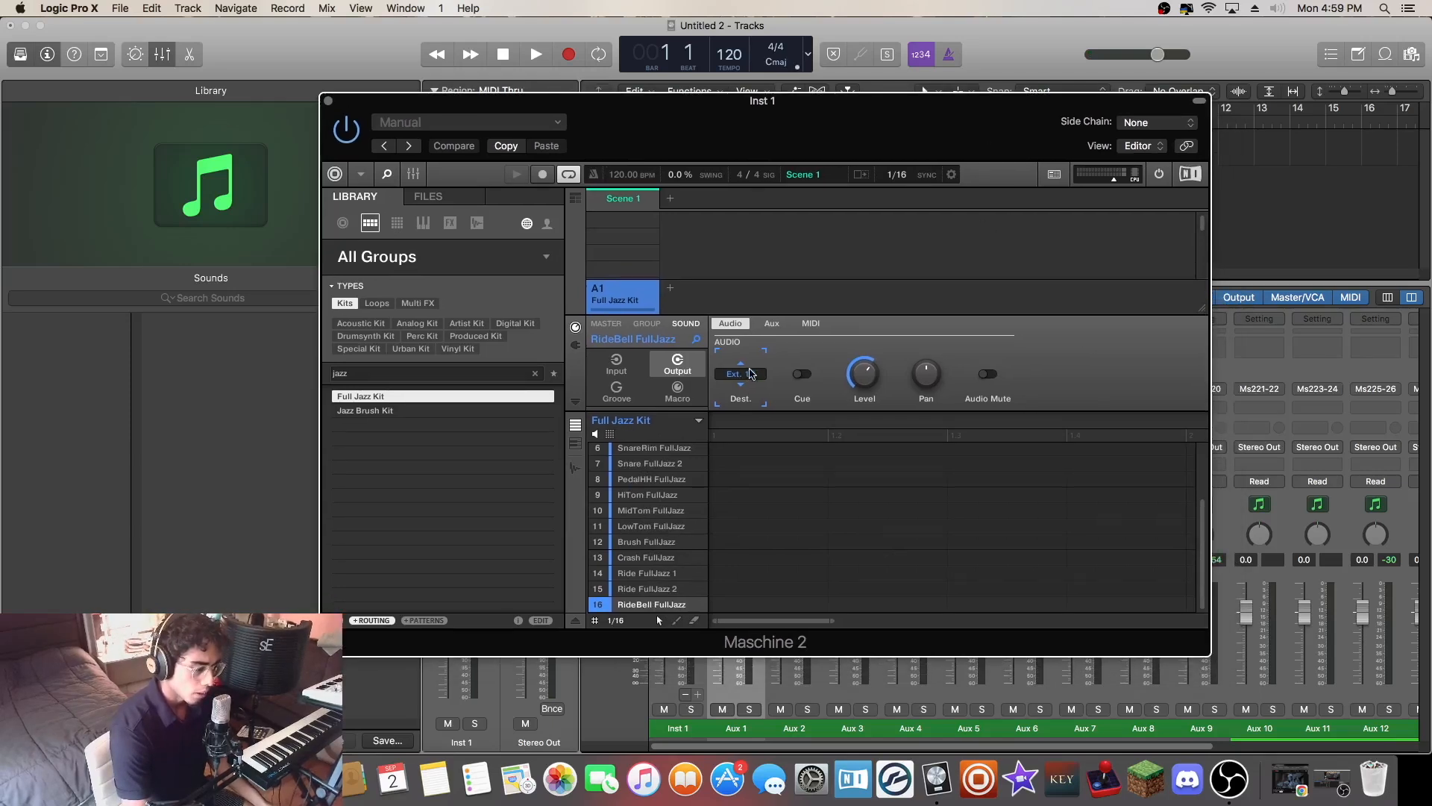
pyautogui.click(772, 323)
pyautogui.click(739, 326)
pyautogui.click(772, 323)
pyautogui.click(809, 323)
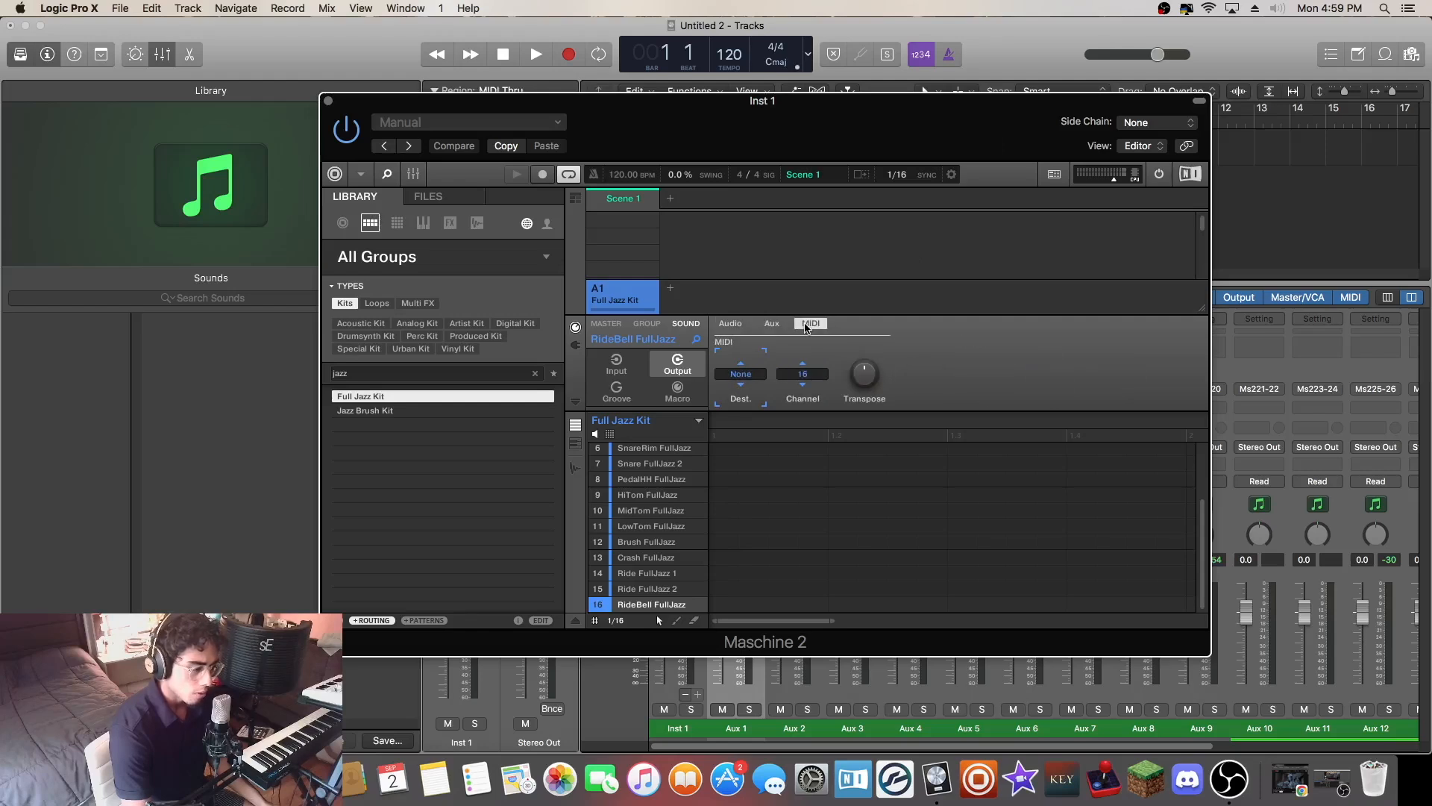
pyautogui.click(757, 327)
pyautogui.click(737, 326)
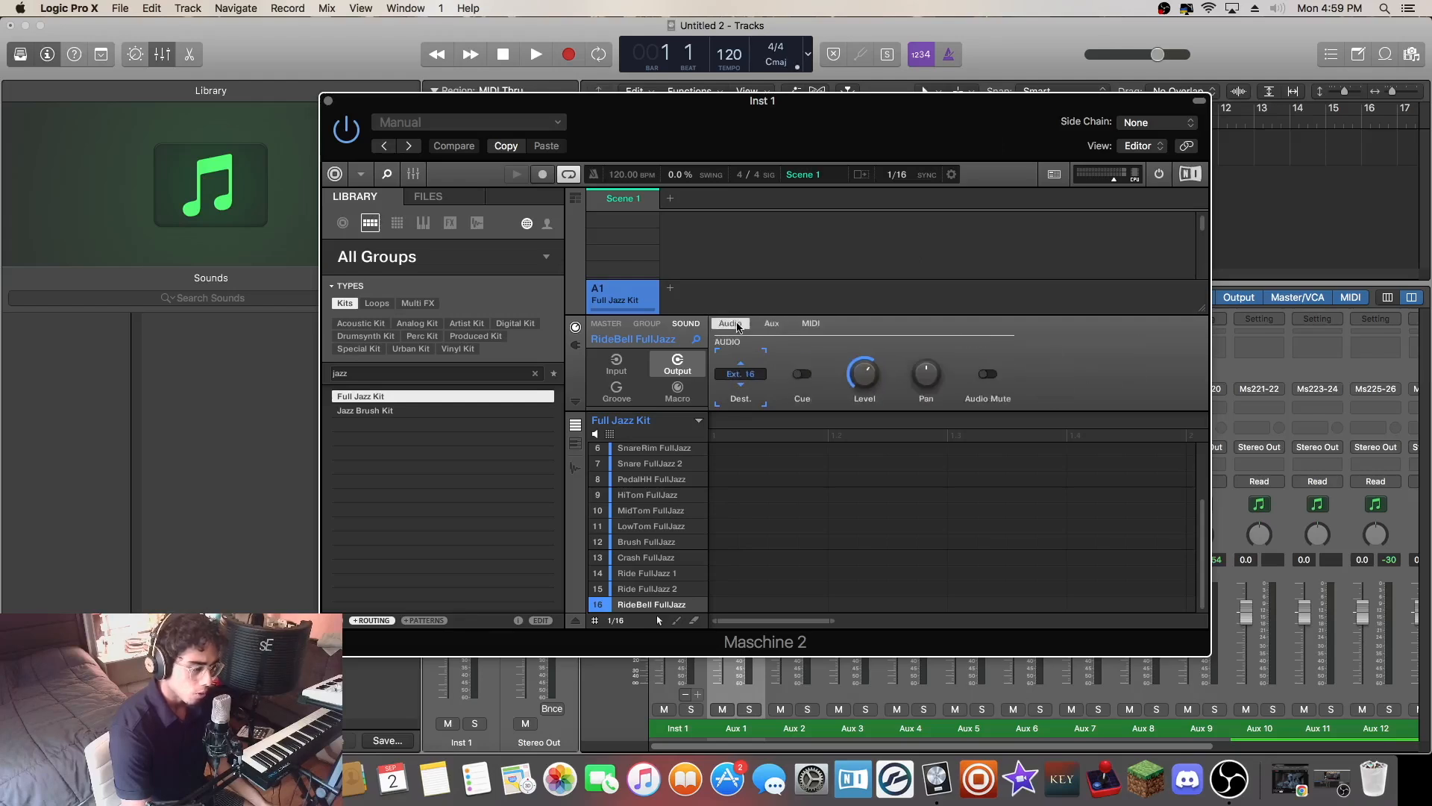
# - Examine the input settings of RideBell FullJazz and of the Full Jazz Kit group, comparing them with the sound's output settings
pyautogui.click(617, 366)
pyautogui.click(646, 324)
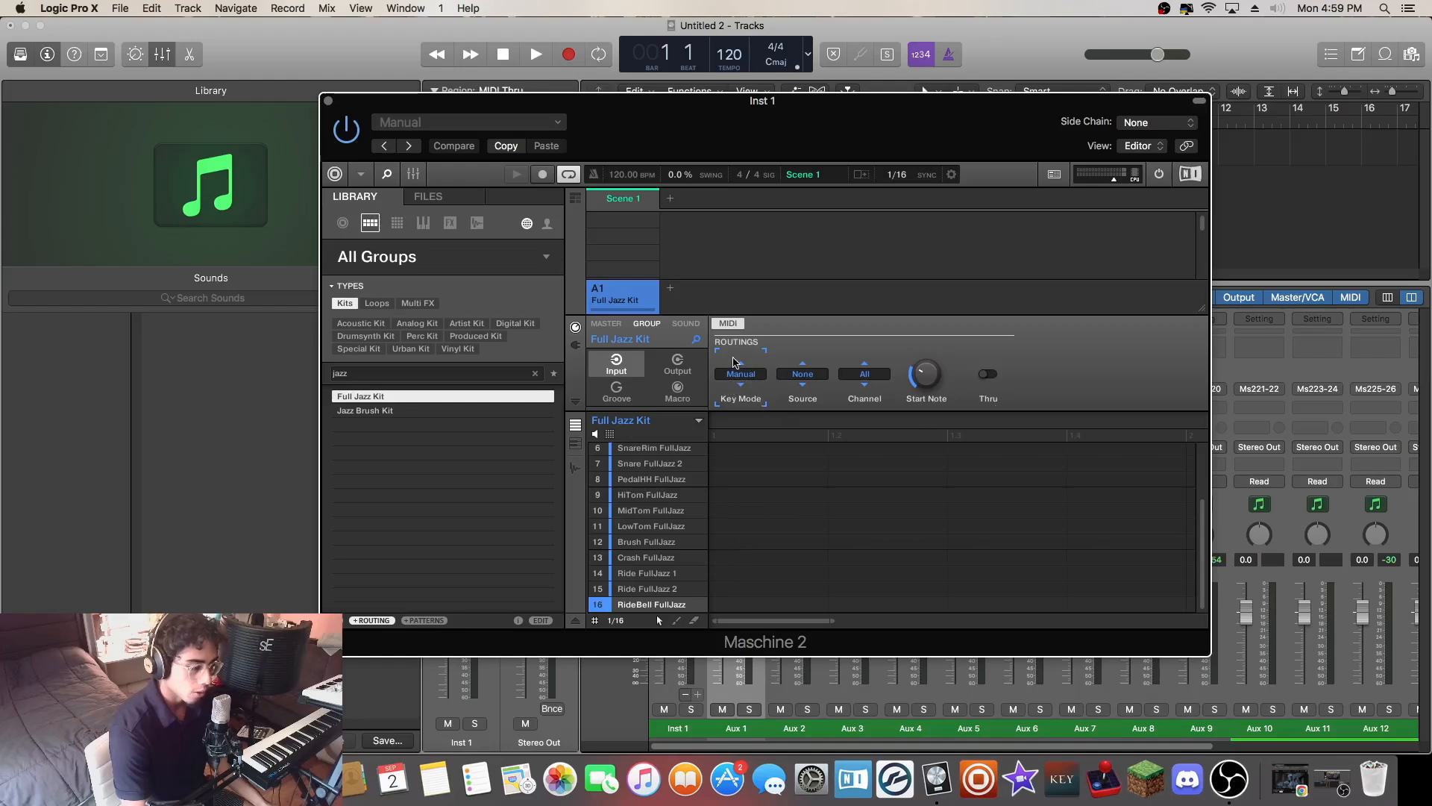
pyautogui.click(687, 323)
pyautogui.click(678, 365)
pyautogui.click(617, 365)
pyautogui.click(681, 367)
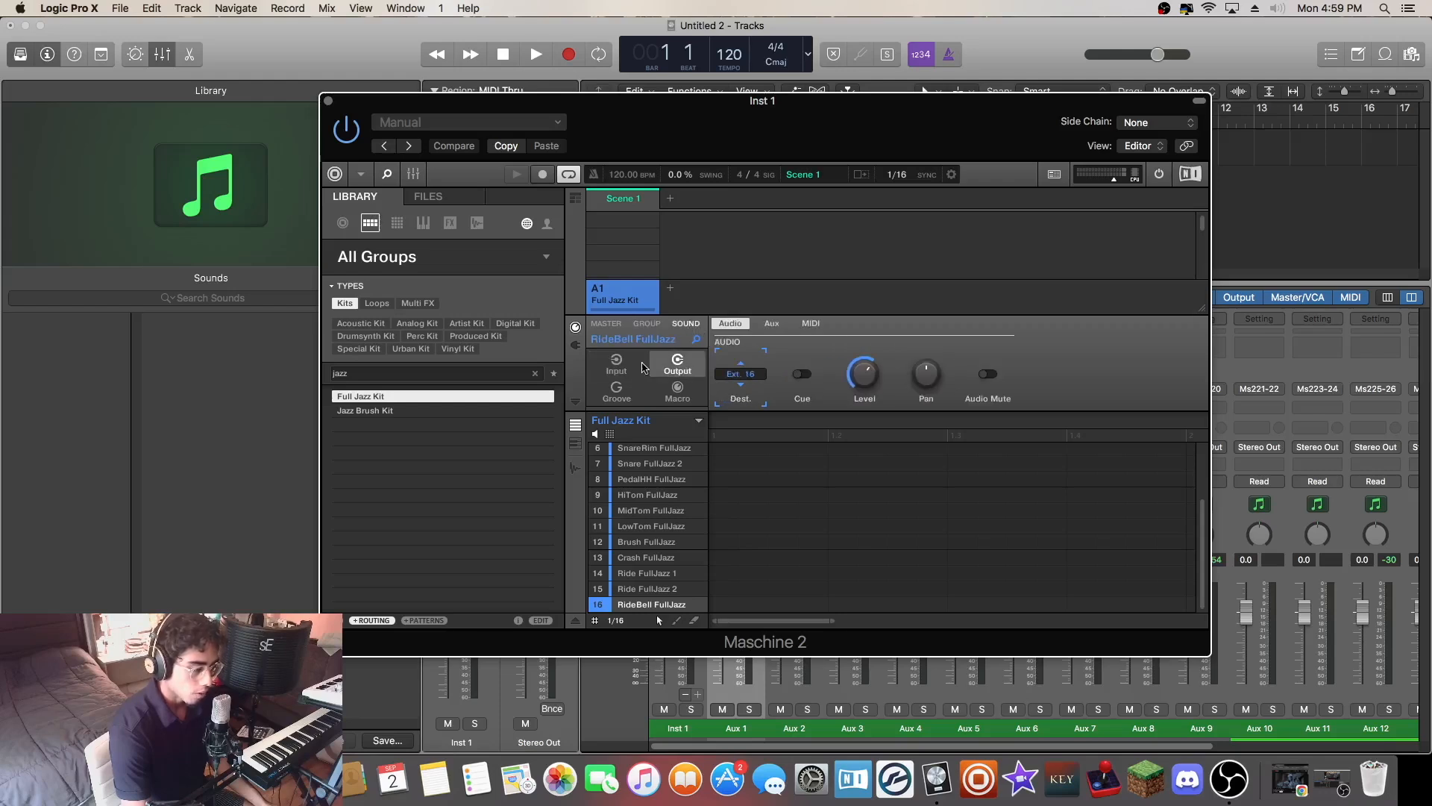
pyautogui.click(616, 364)
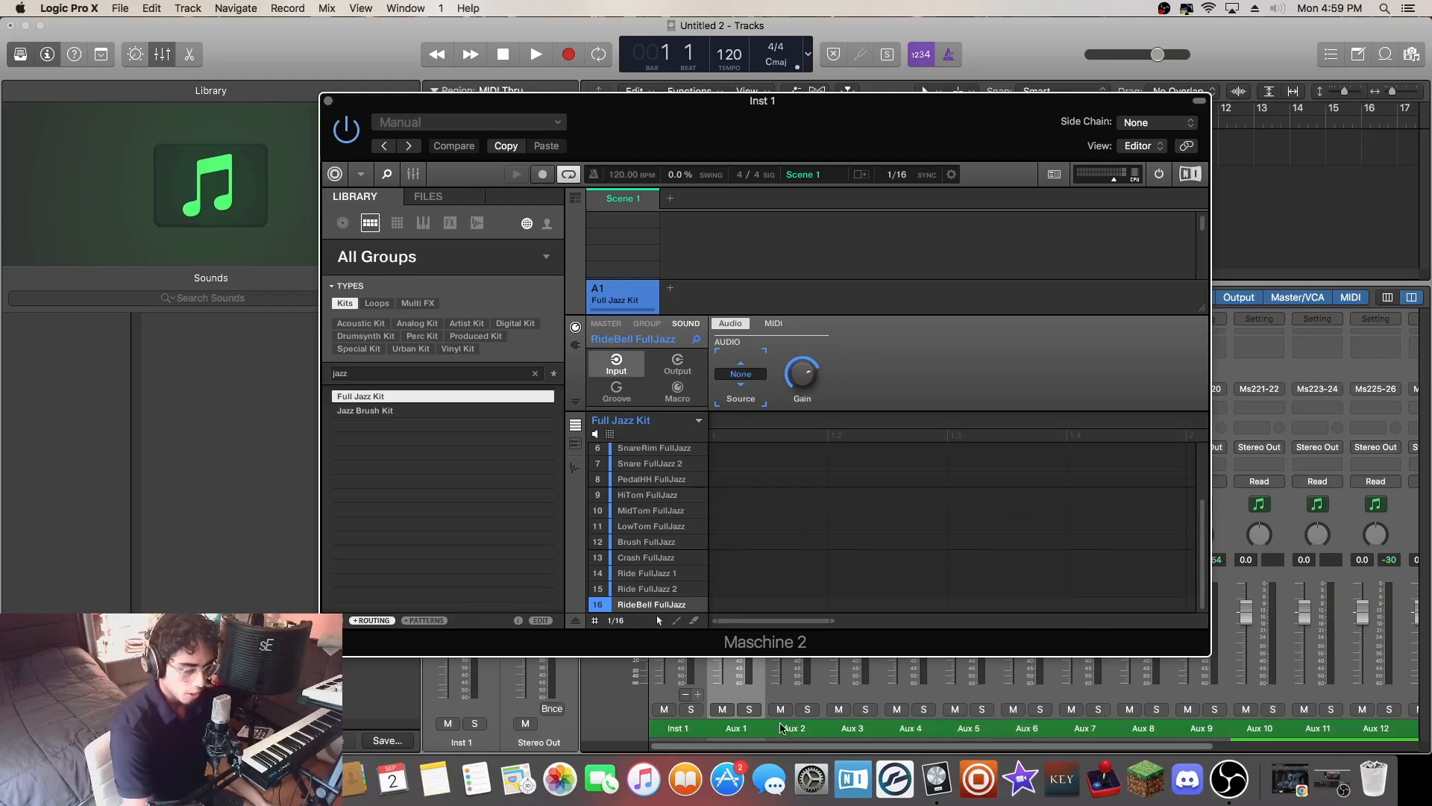
# - Audition Snare FullJazz 2, SnareRim FullJazz, Snare FullJazz 1 and Kick FullJazz while watching the mixer channels
pyautogui.moveTo(683, 487)
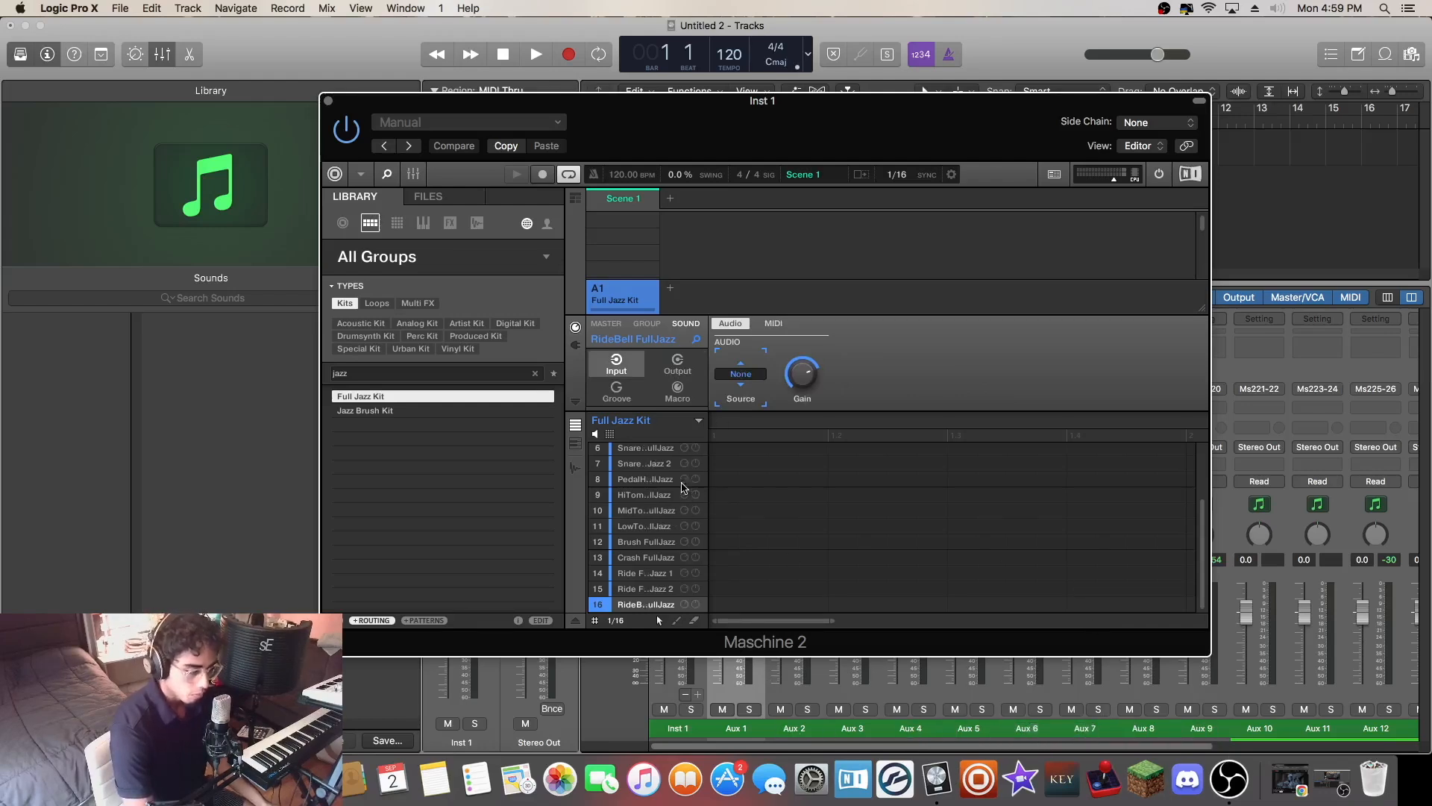
pyautogui.click(646, 464)
pyautogui.click(647, 451)
pyautogui.scroll(5, 654, 515)
pyautogui.click(653, 467)
pyautogui.click(657, 454)
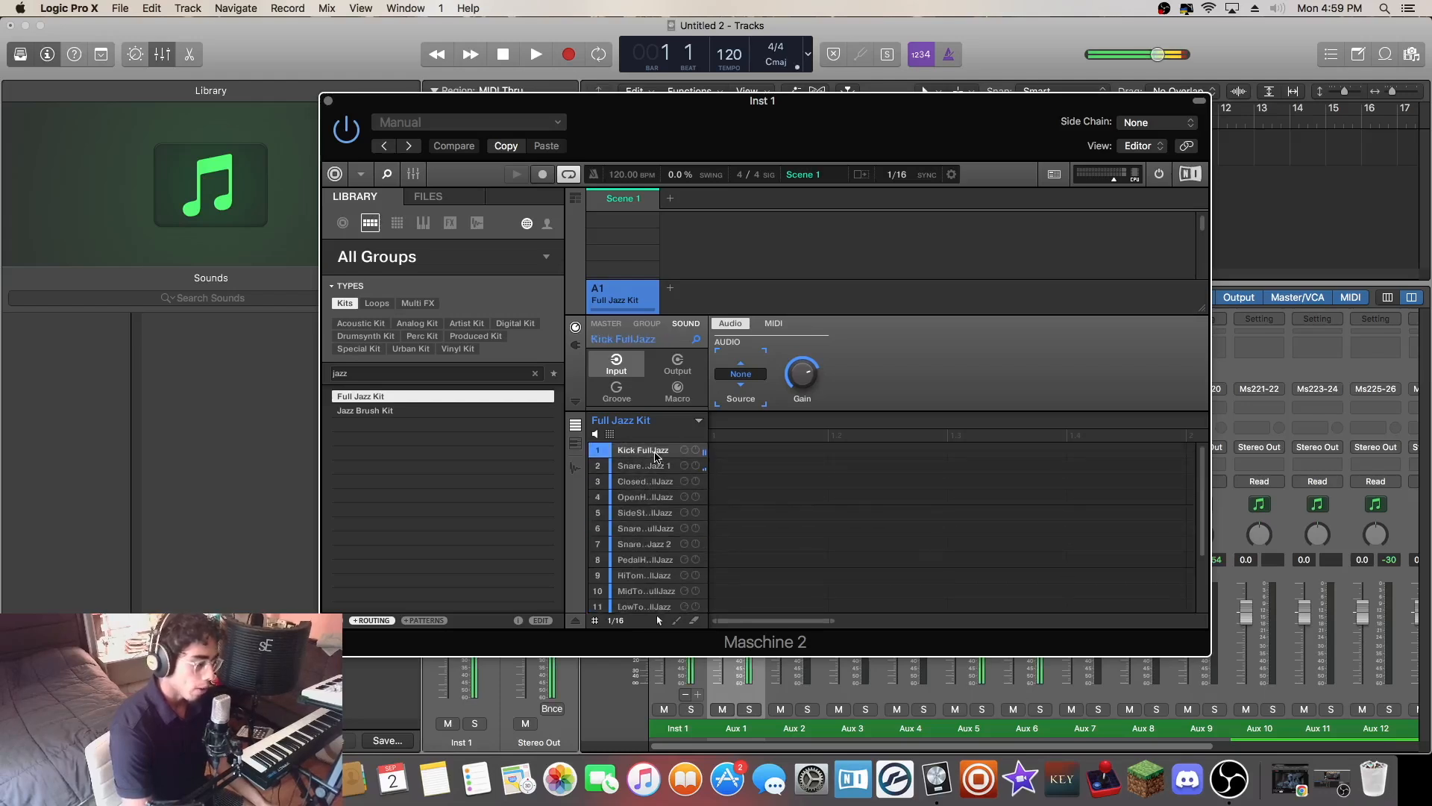
# - Compare the input settings at the group, master and sound levels with Kick FullJazz selected
pyautogui.click(646, 323)
pyautogui.click(606, 323)
pyautogui.click(646, 323)
pyautogui.click(684, 323)
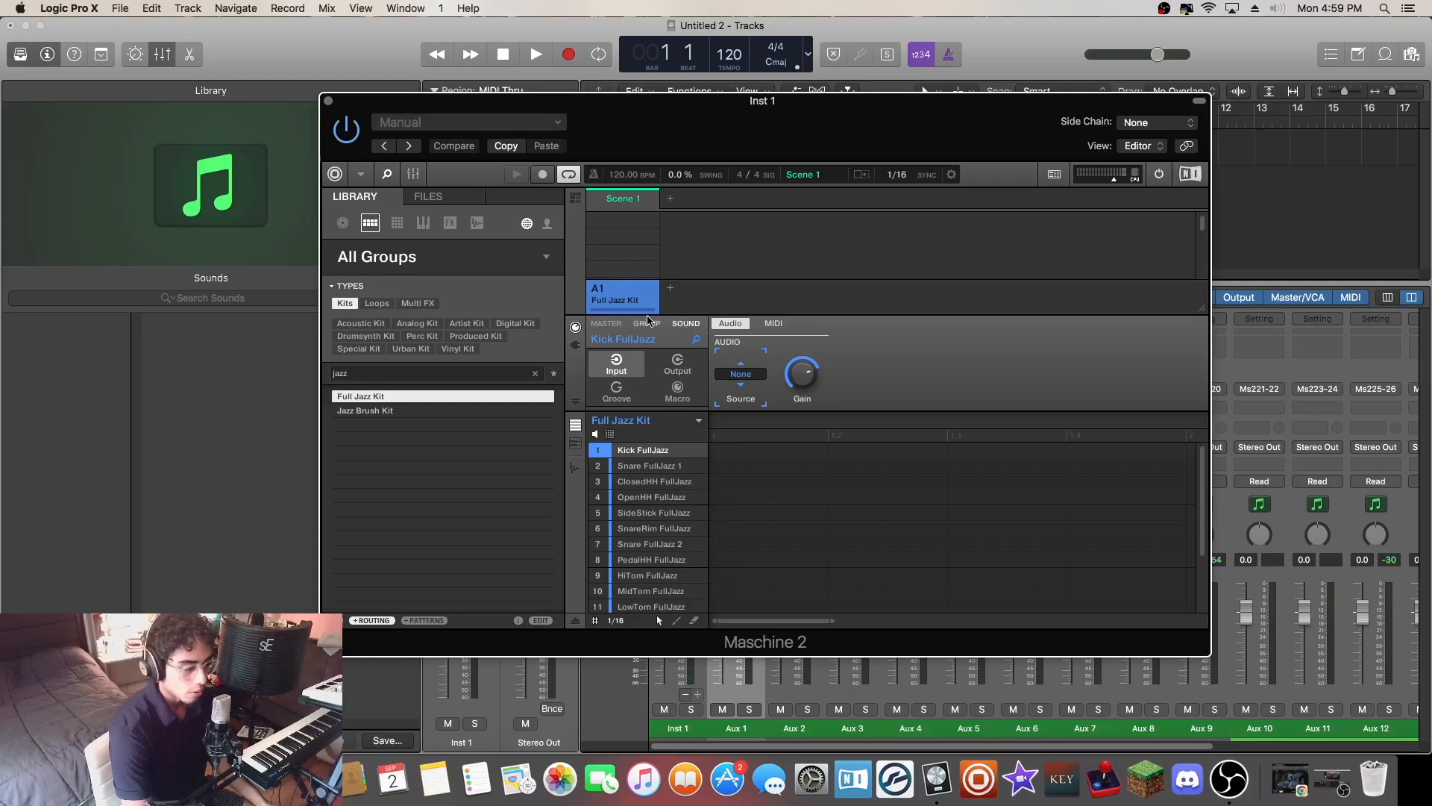
# - Check the audio and Aux 1 output destinations of individual sounds, including OpenHH, ClosedHH, SnareRim, SideStick and Kick FullJazz
pyautogui.click(677, 364)
pyautogui.click(643, 497)
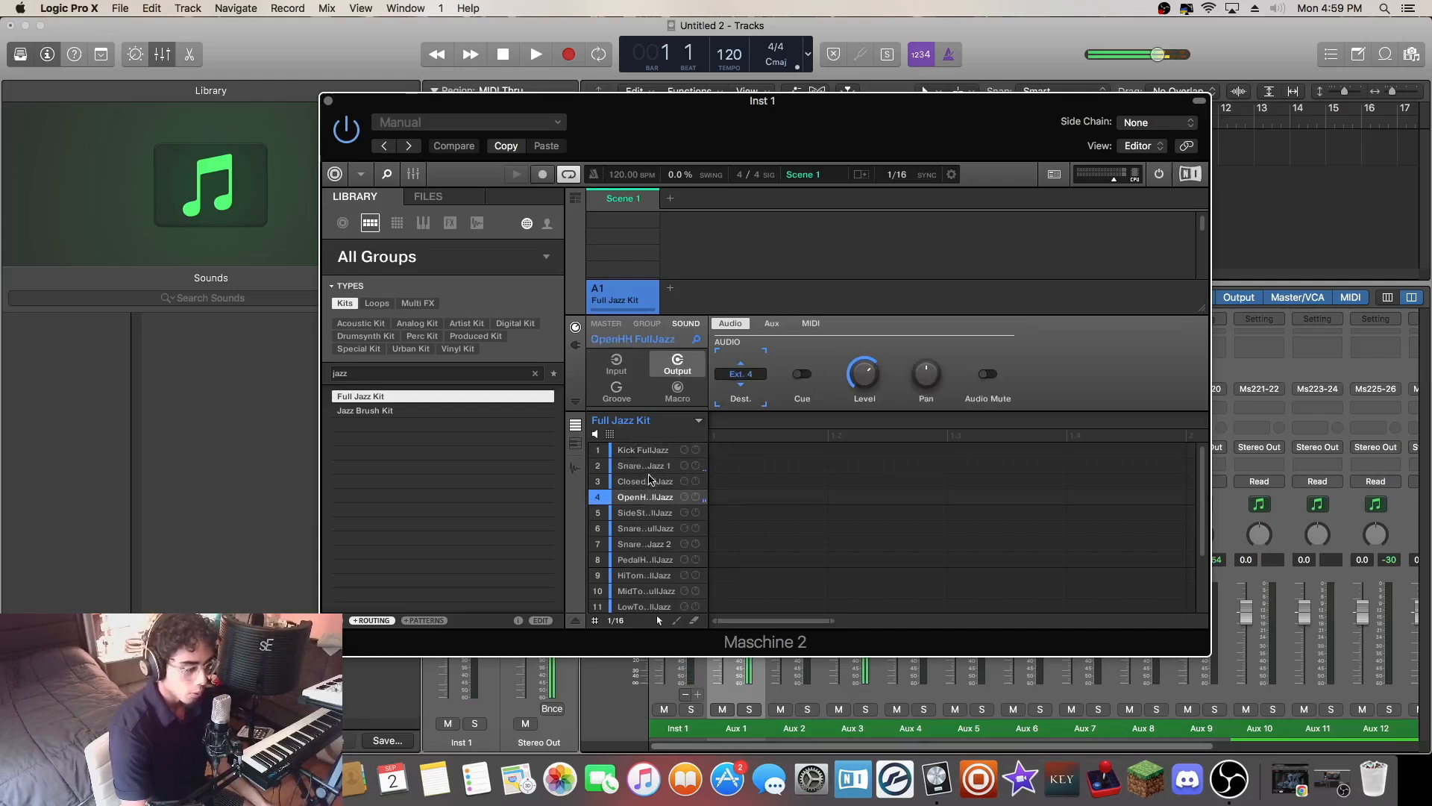
pyautogui.click(772, 323)
pyautogui.click(653, 482)
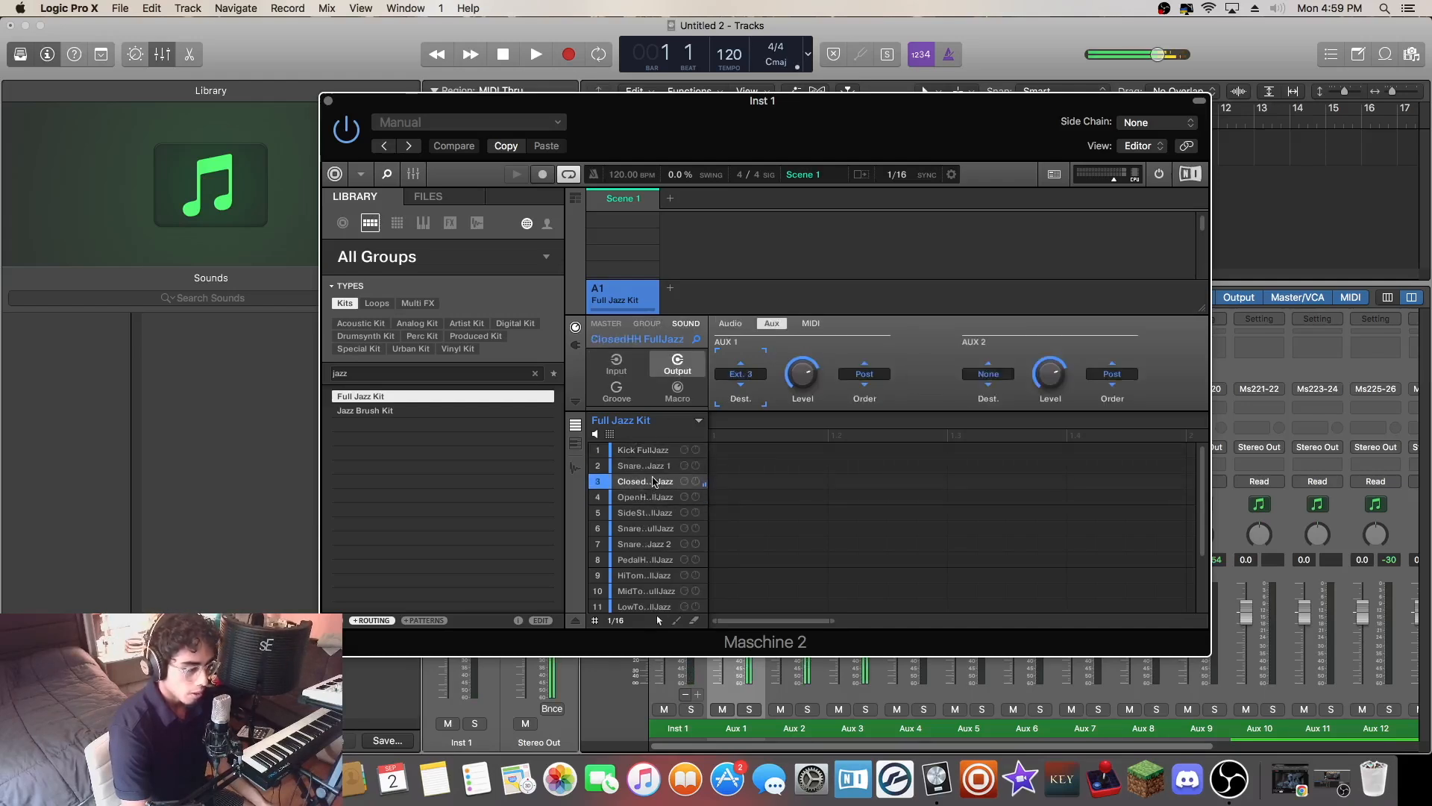
pyautogui.click(653, 497)
pyautogui.click(649, 528)
pyautogui.click(733, 324)
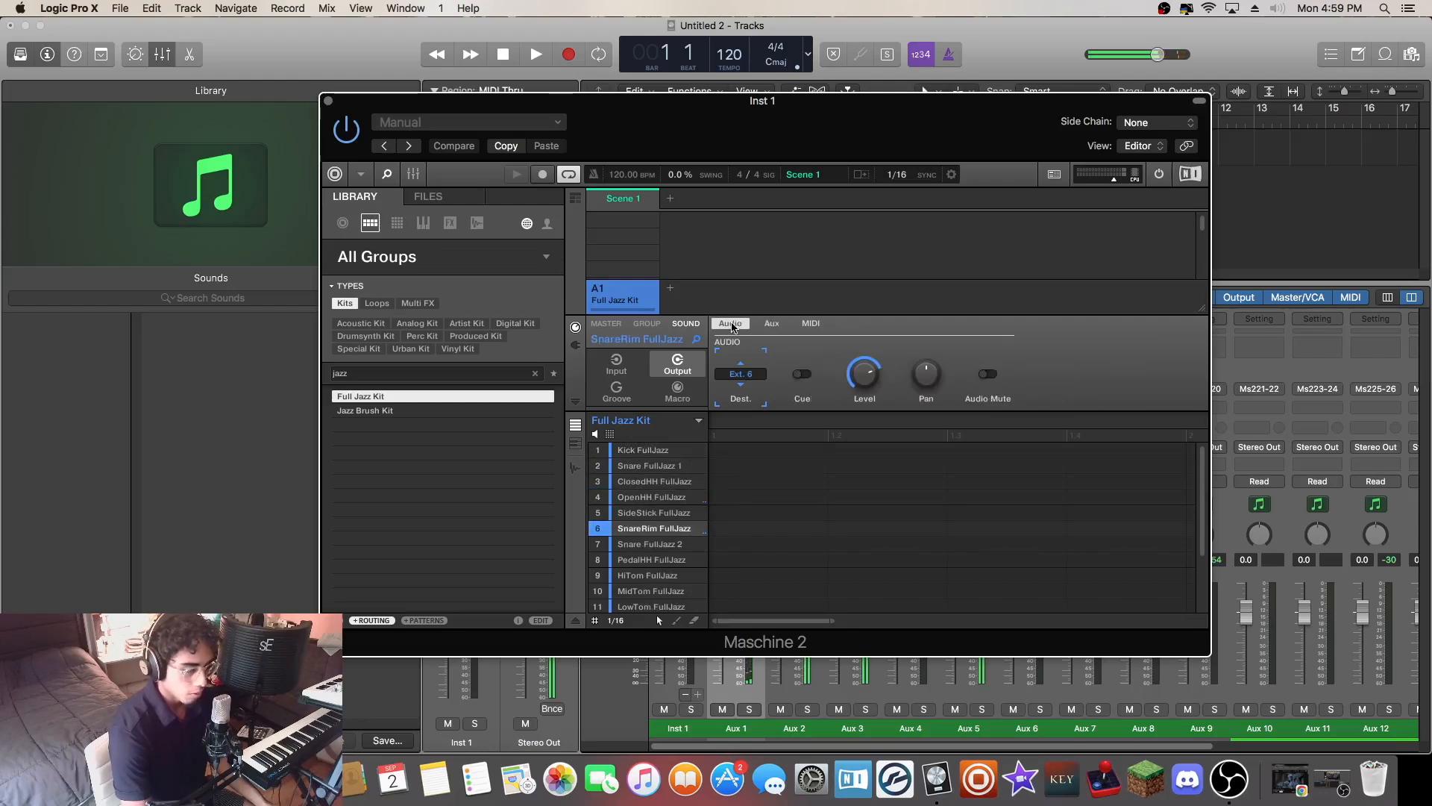
pyautogui.click(772, 324)
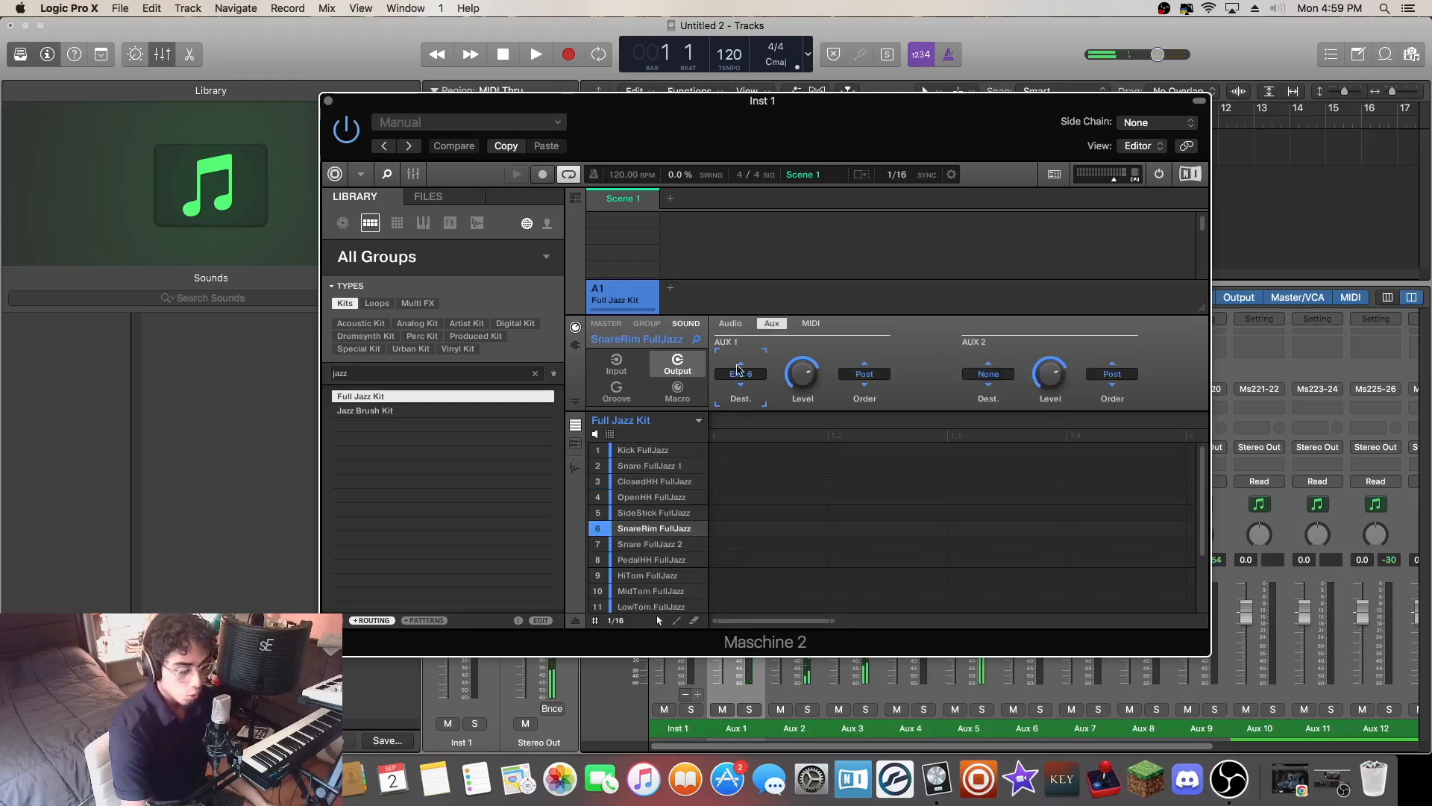
pyautogui.click(646, 512)
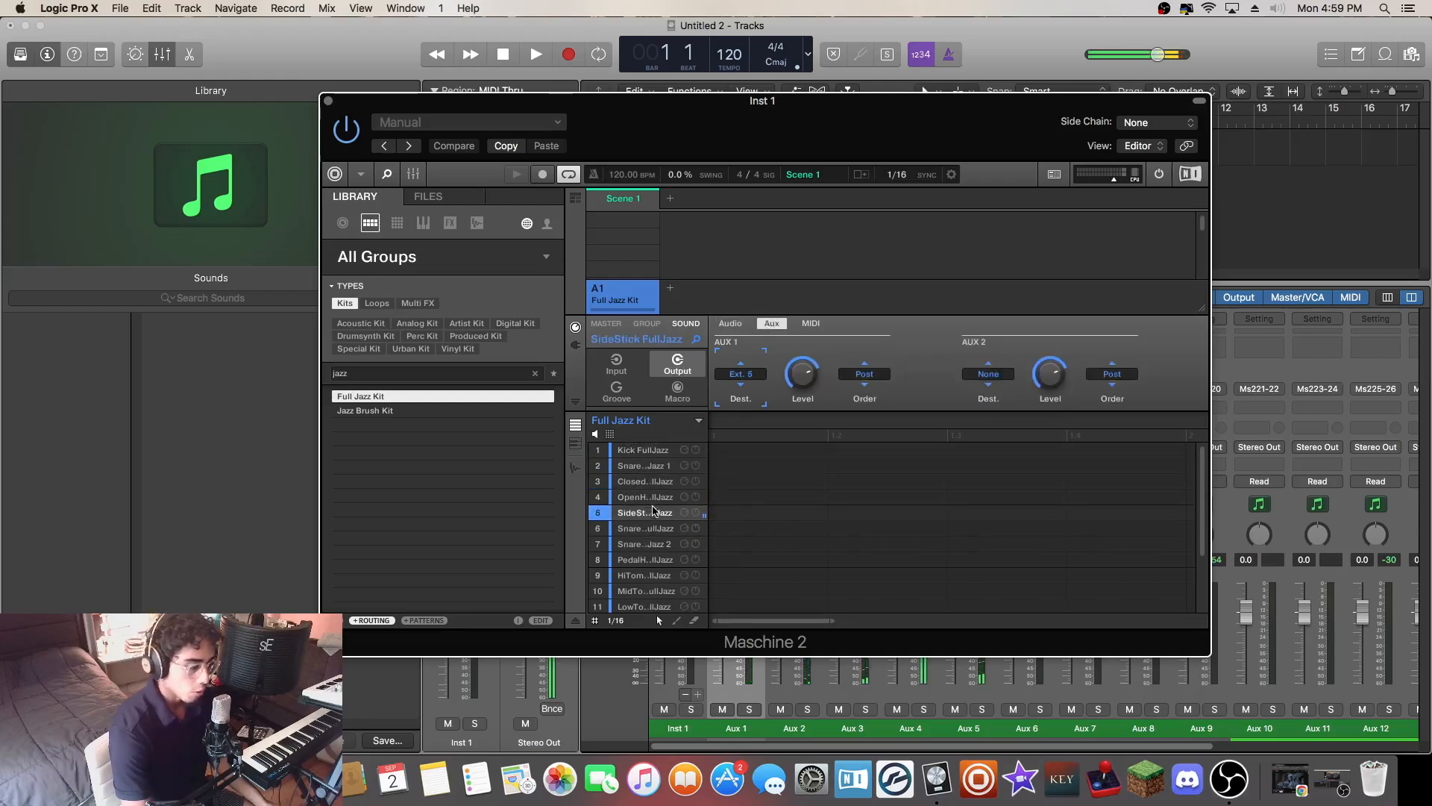
pyautogui.click(648, 560)
pyautogui.click(648, 495)
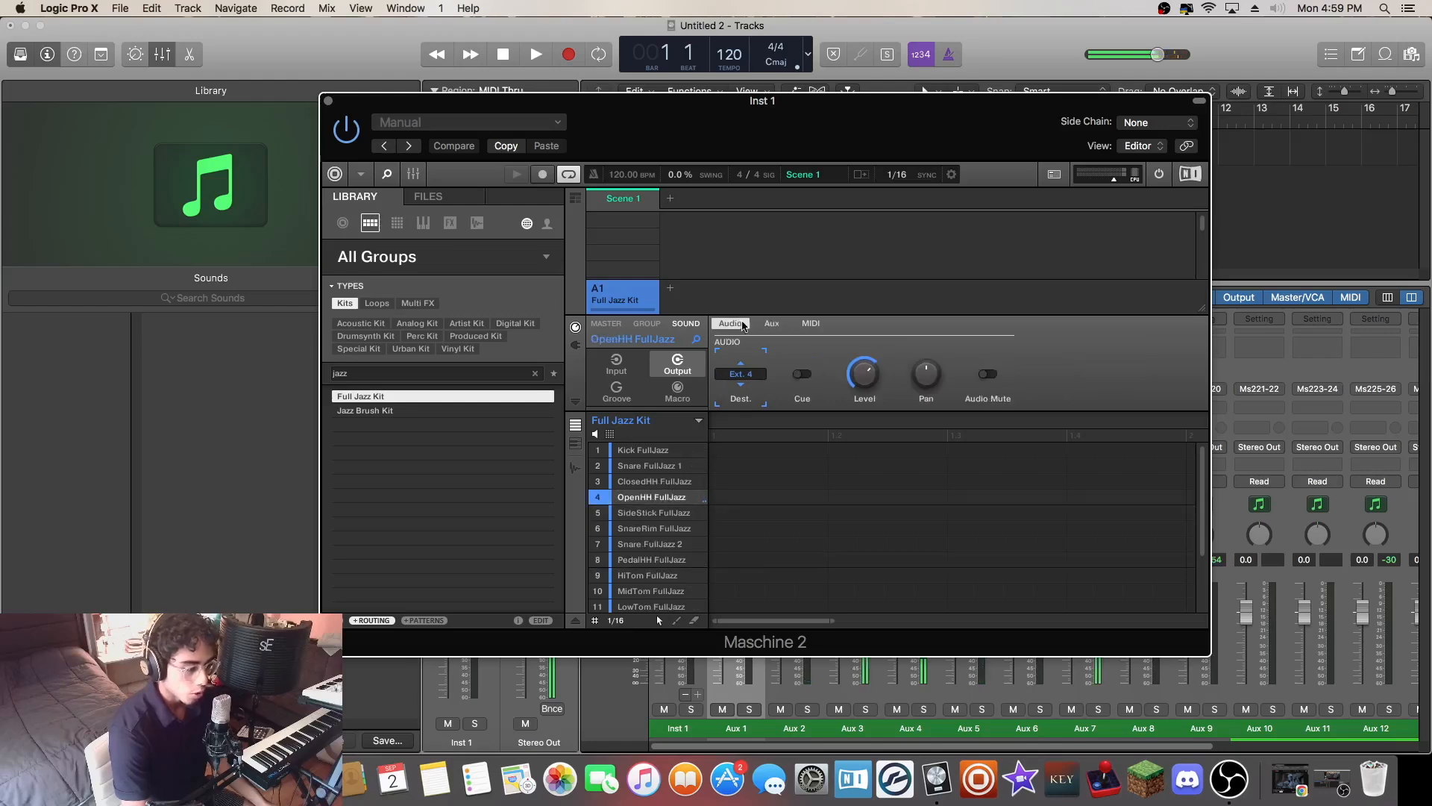
pyautogui.click(647, 450)
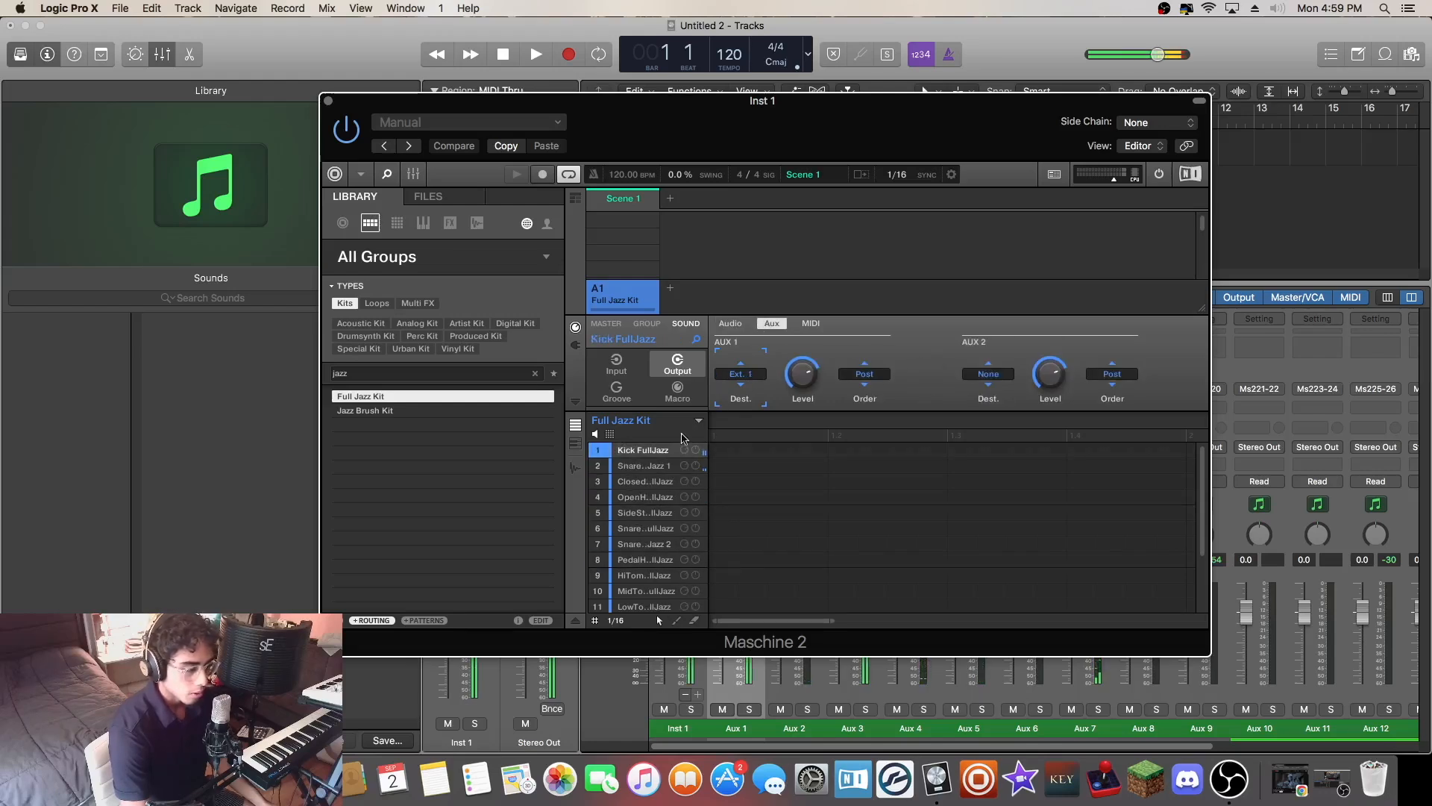
# - Show the group-level input settings of Full Jazz Kit and close the Maschine 2 plug-in window
pyautogui.click(647, 323)
pyautogui.moveTo(336, 109); pyautogui.dragTo(346, 177)
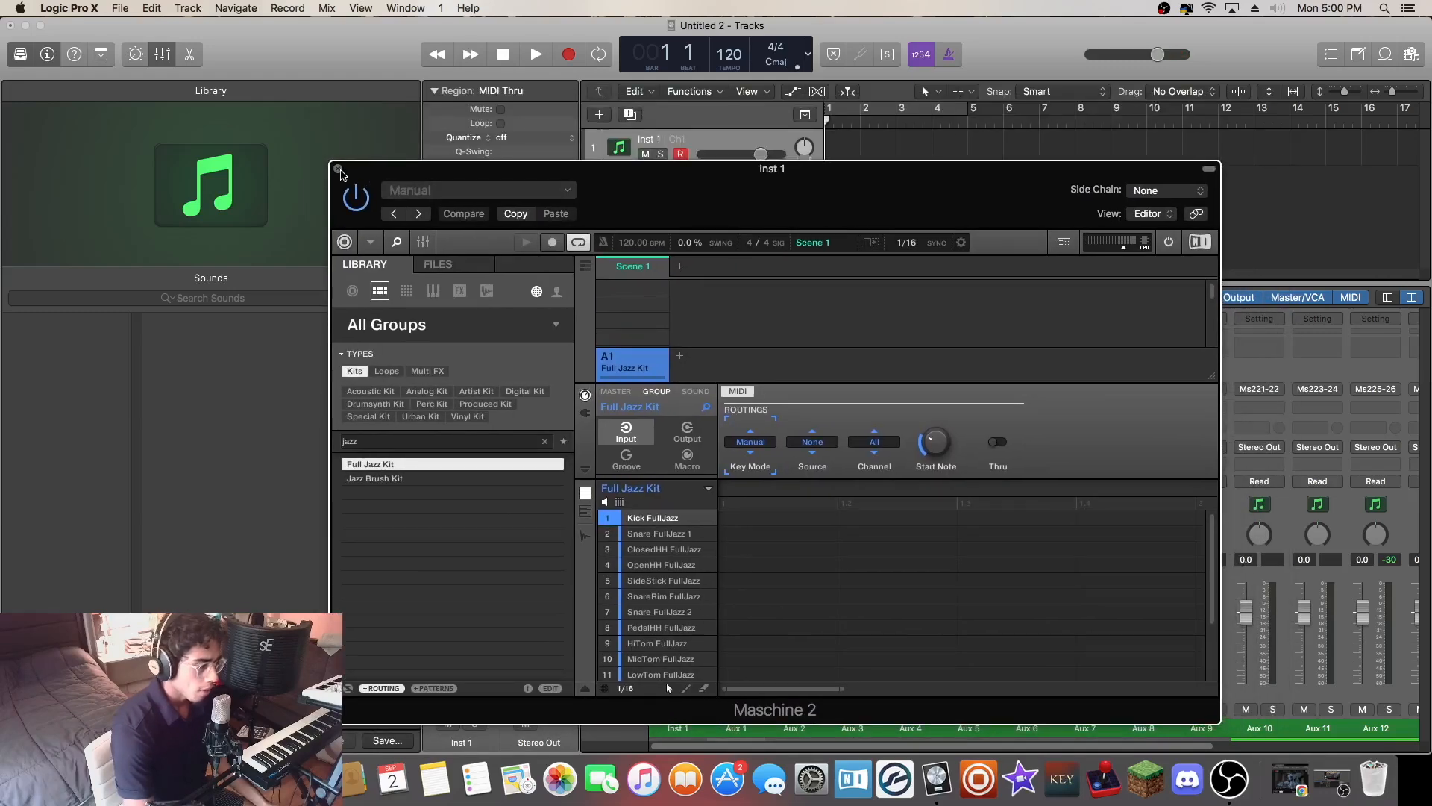
pyautogui.click(338, 170)
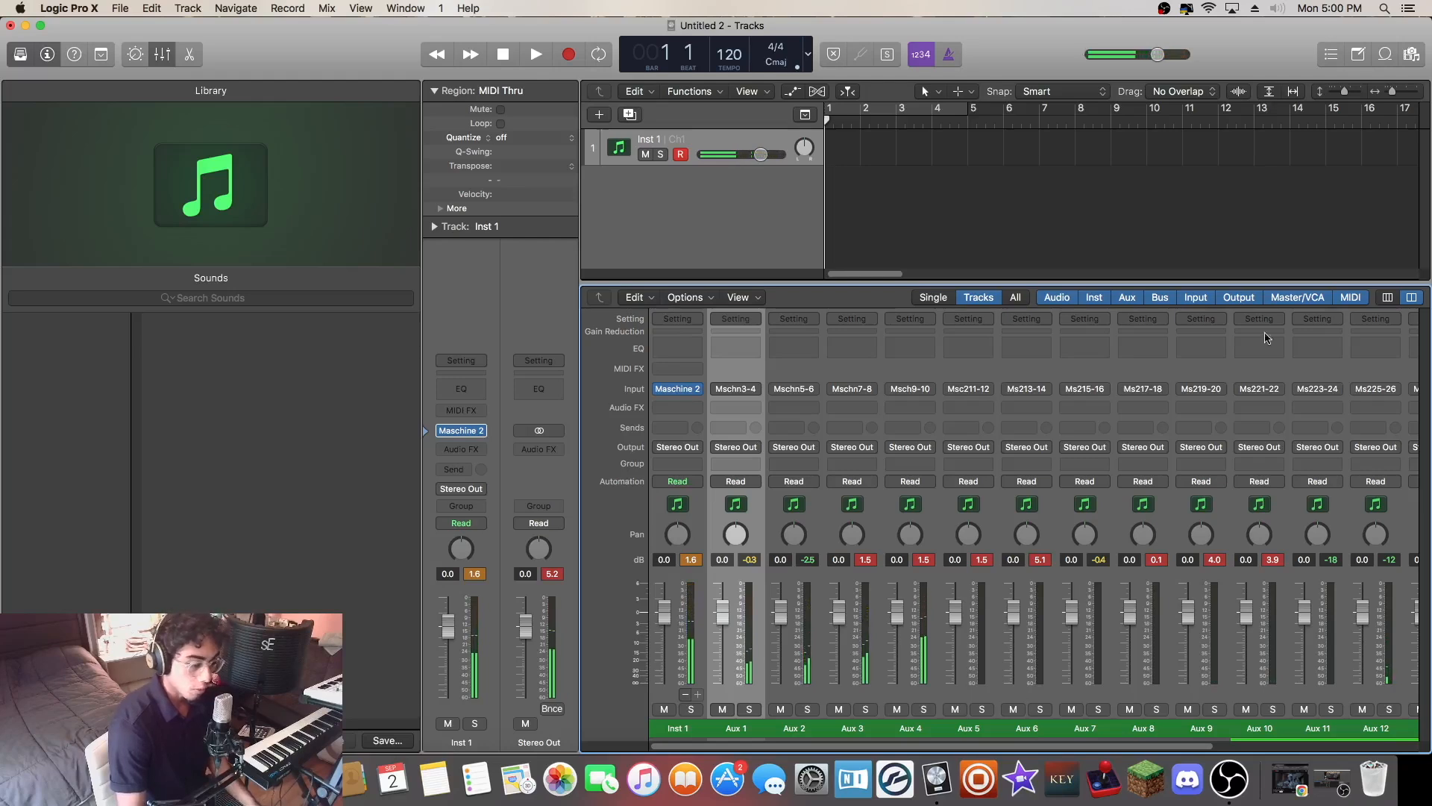
# - Clear the mixer's peak level readings and select the Aux 2 channel strip
pyautogui.click(865, 562)
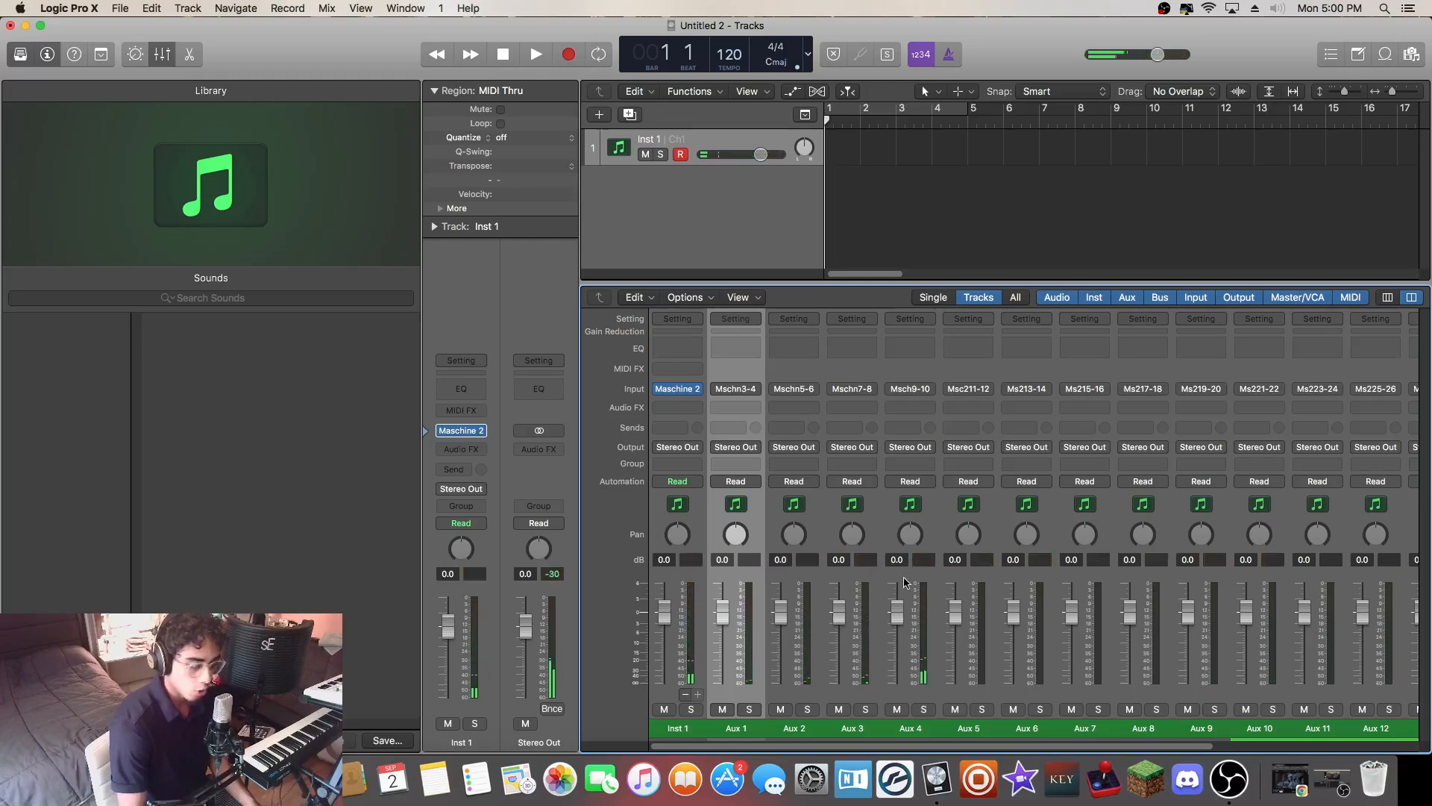
pyautogui.click(838, 578)
pyautogui.click(804, 576)
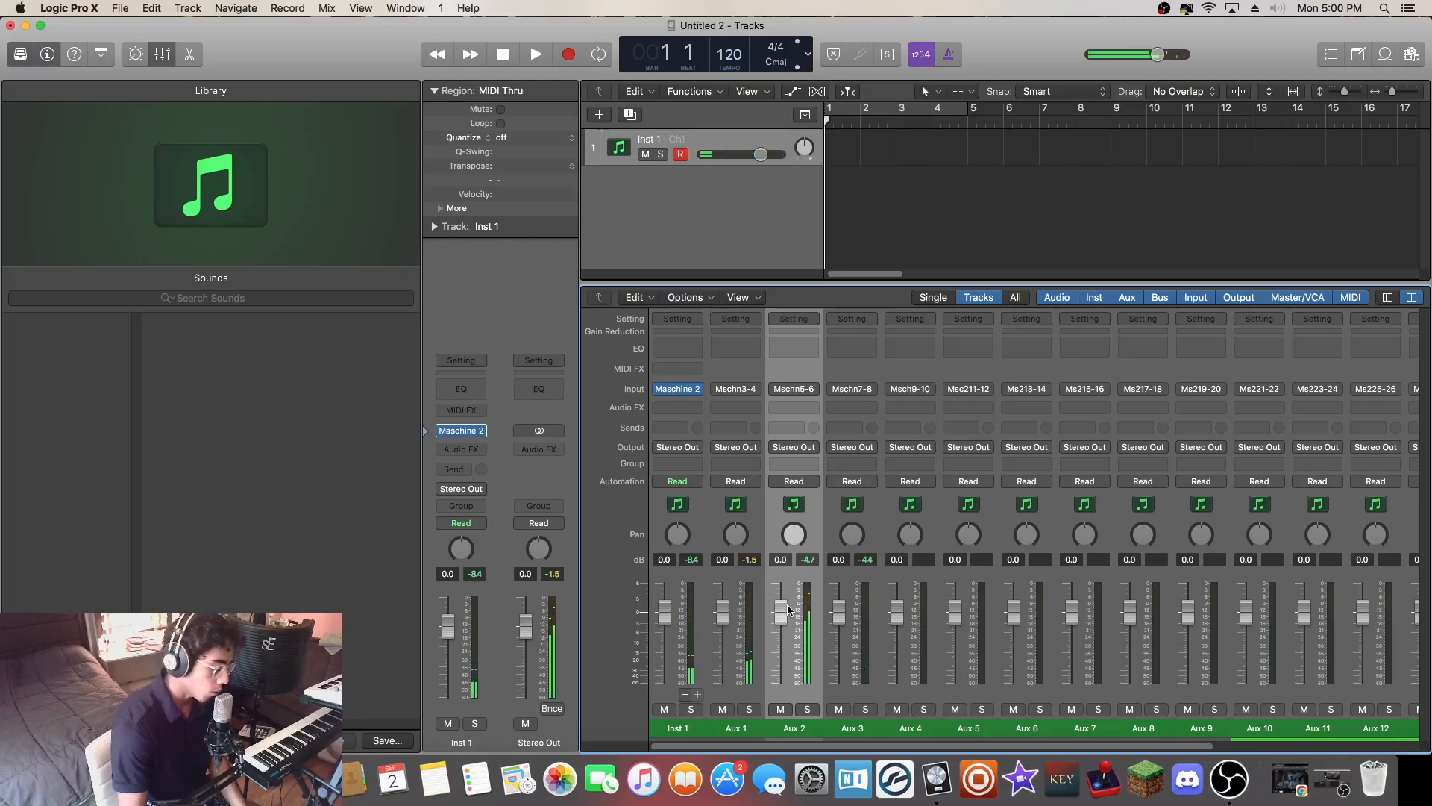
pyautogui.click(755, 564)
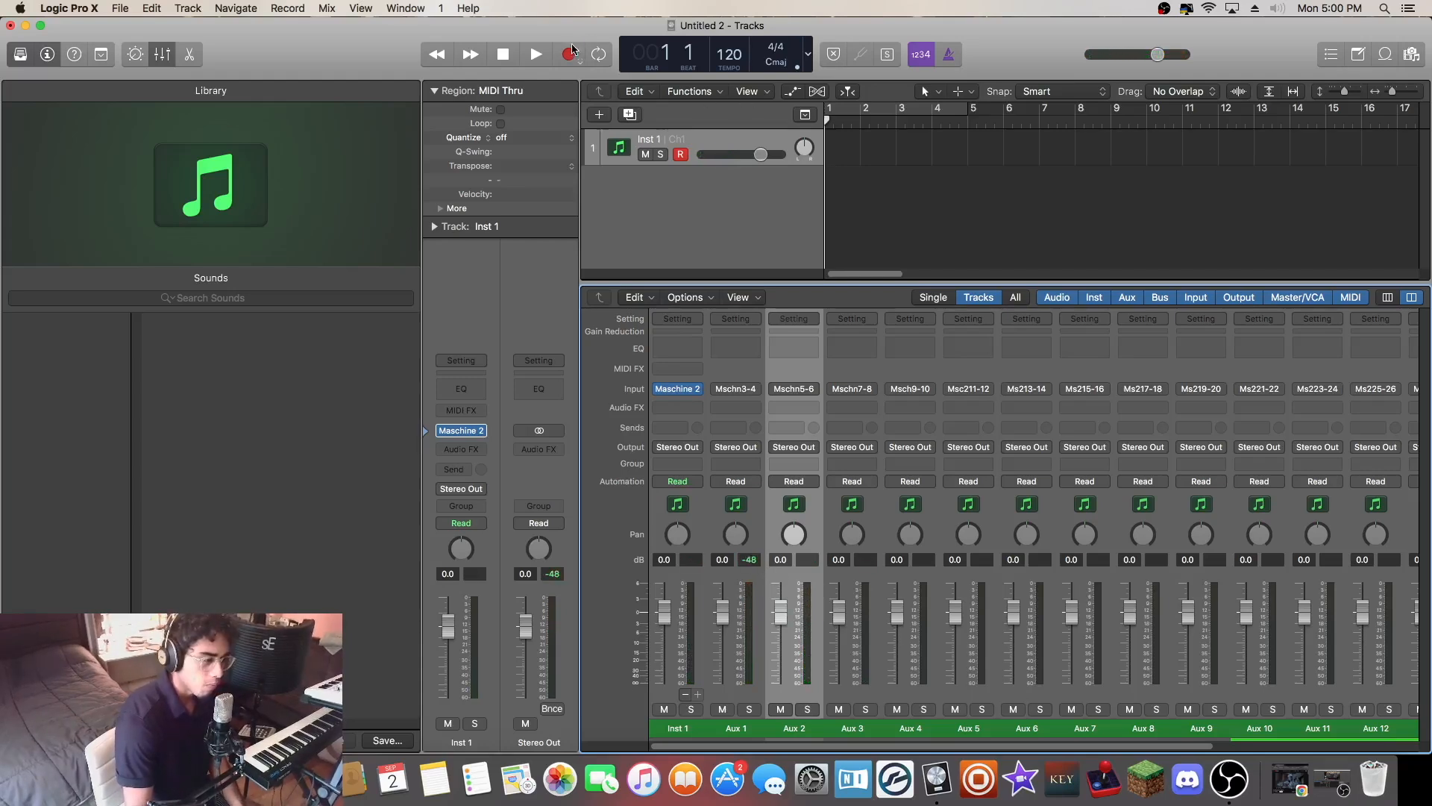
# - Record a MIDI drum performance about nine bars long on the Inst 1 track and return the playhead to the start
pyautogui.click(569, 54)
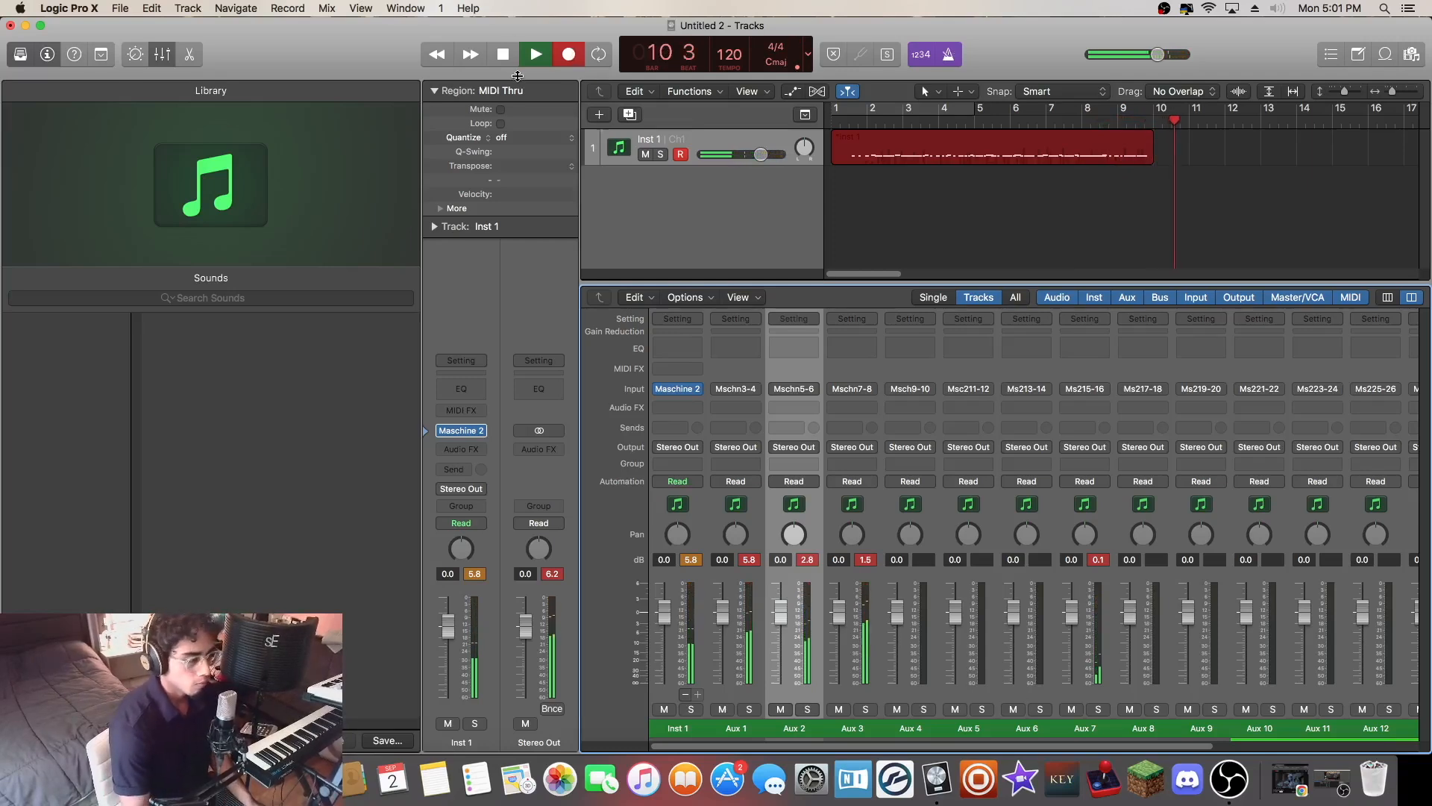
pyautogui.click(504, 52)
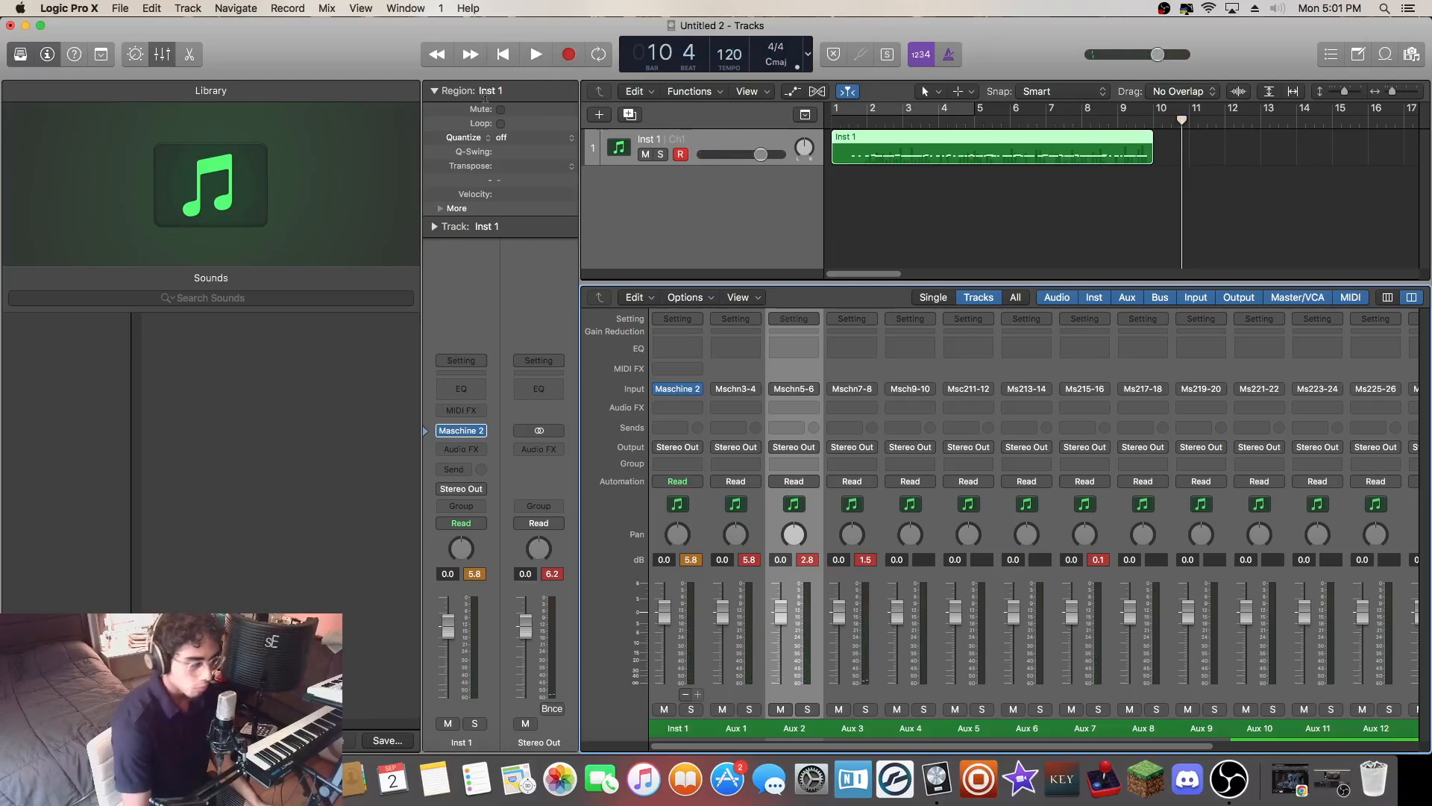
pyautogui.click(504, 58)
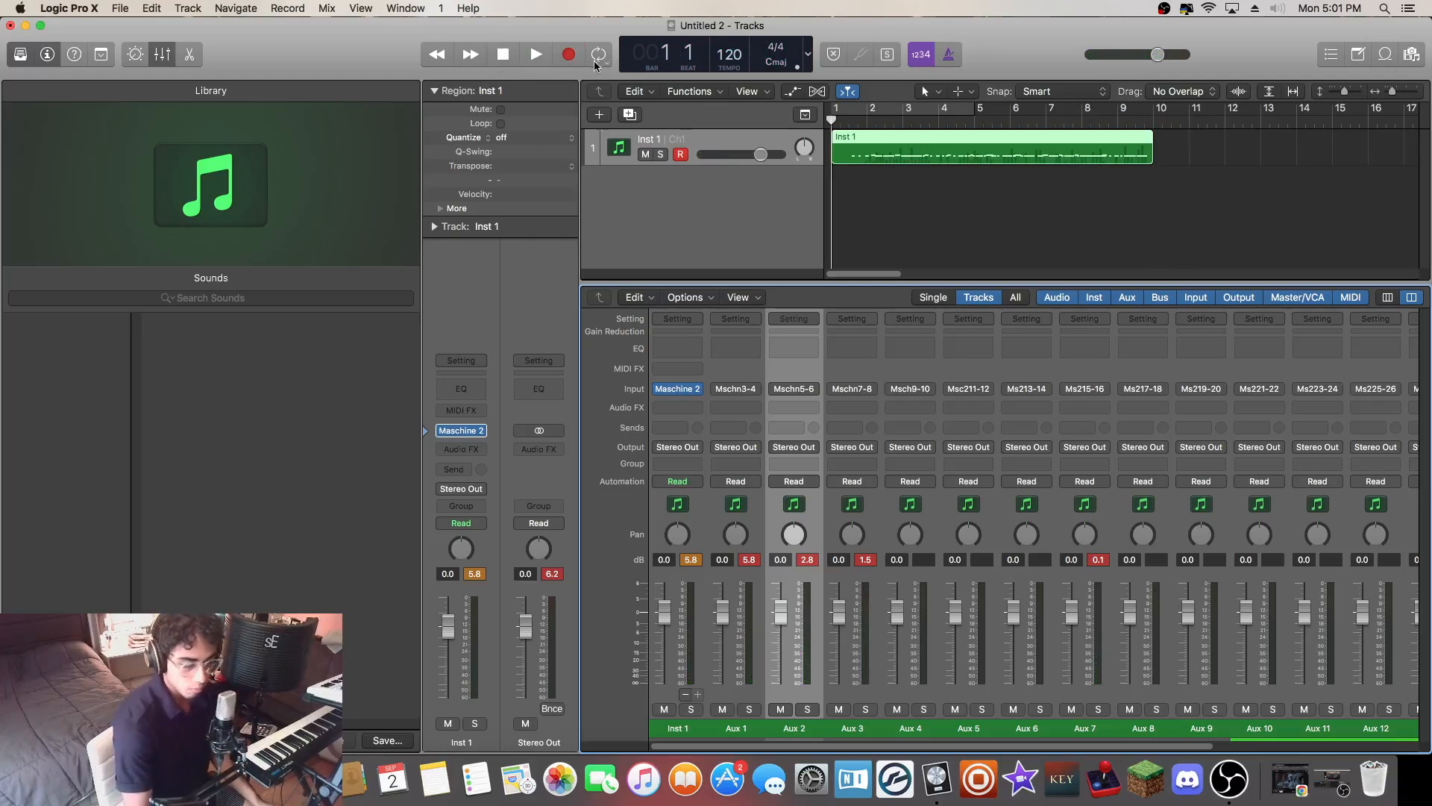
# - Set the cycle range over the full length of the recorded Inst 1 region and start looped playback
pyautogui.click(865, 146)
pyautogui.hscroll(4, 902, 152)
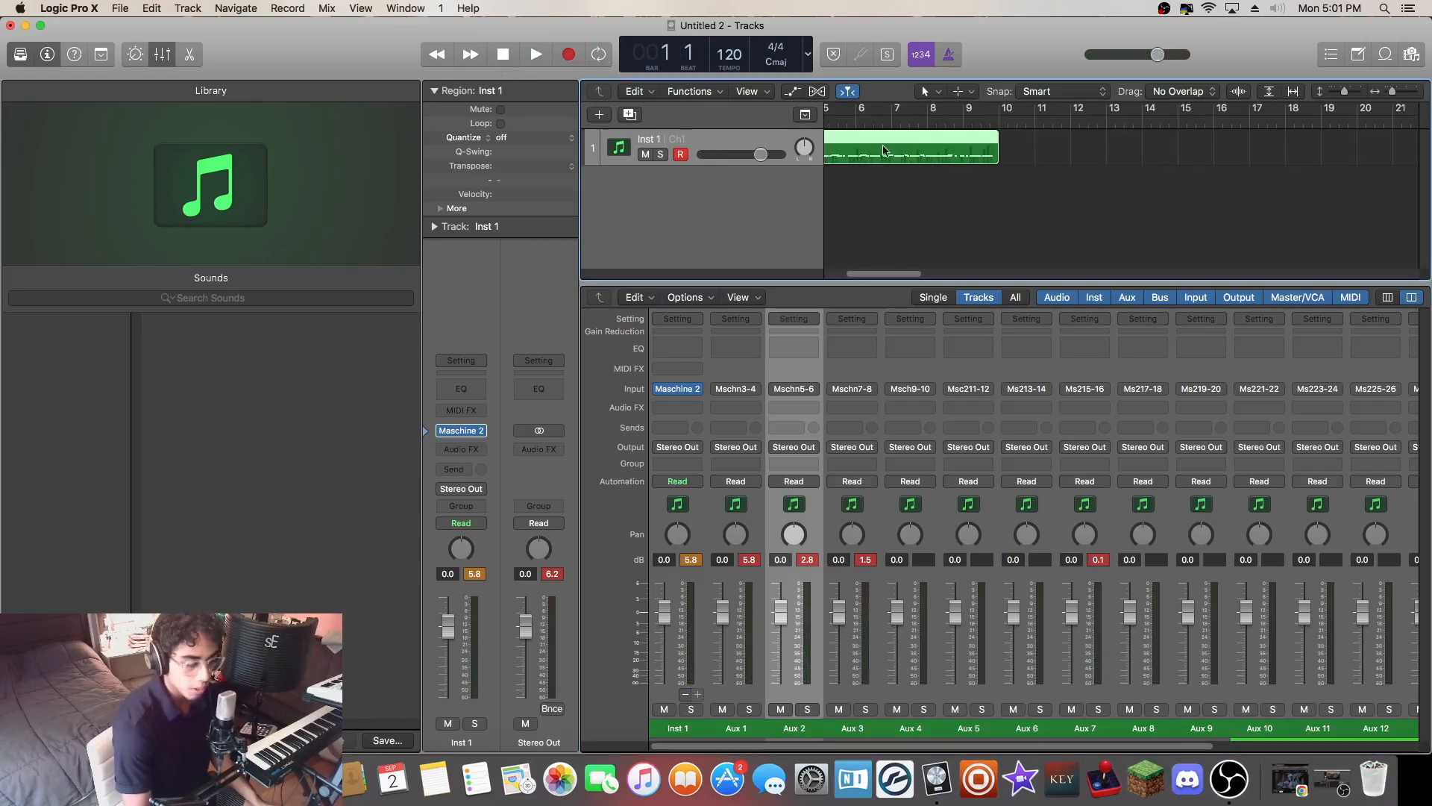
pyautogui.hscroll(-4, 867, 139)
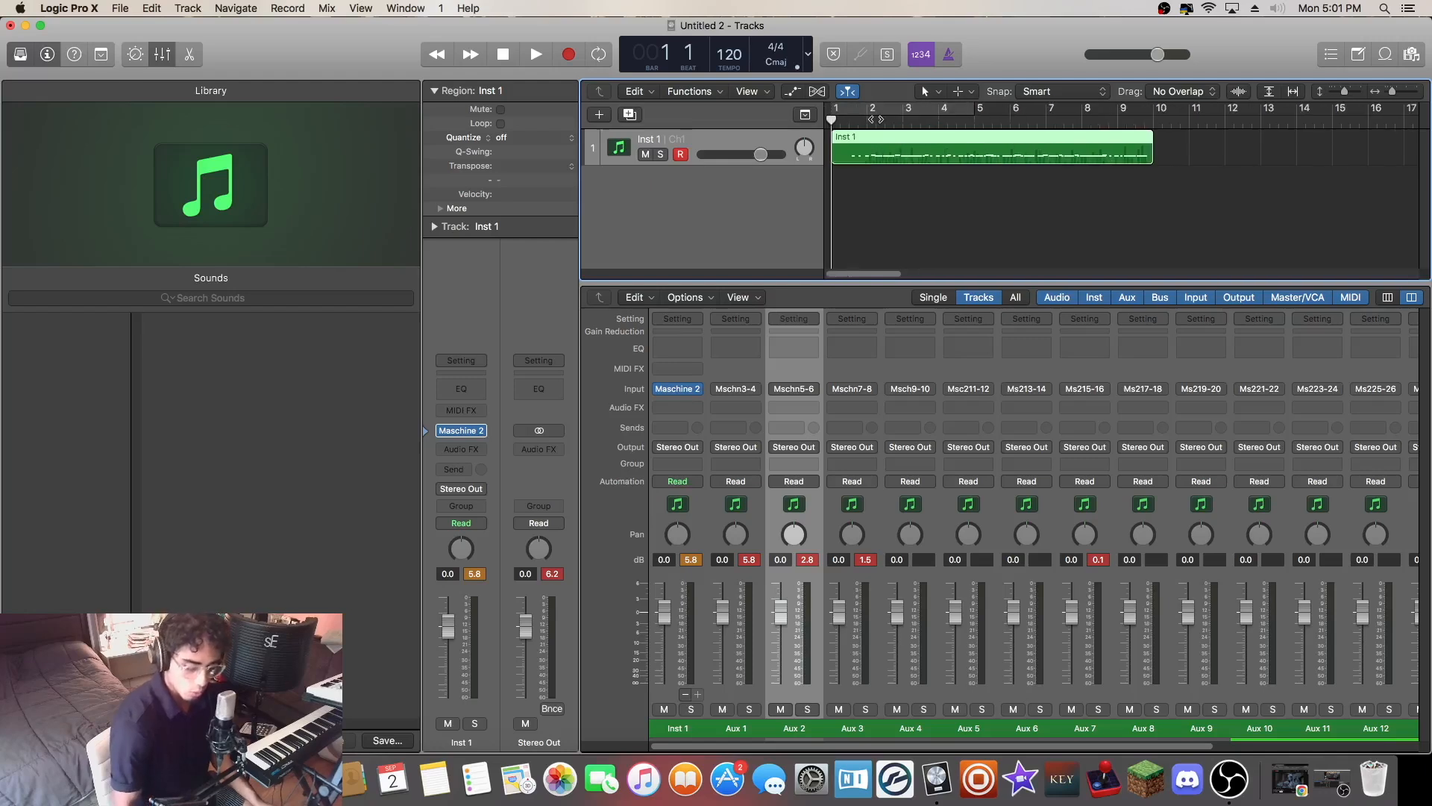
pyautogui.moveTo(833, 114); pyautogui.dragTo(1152, 112)
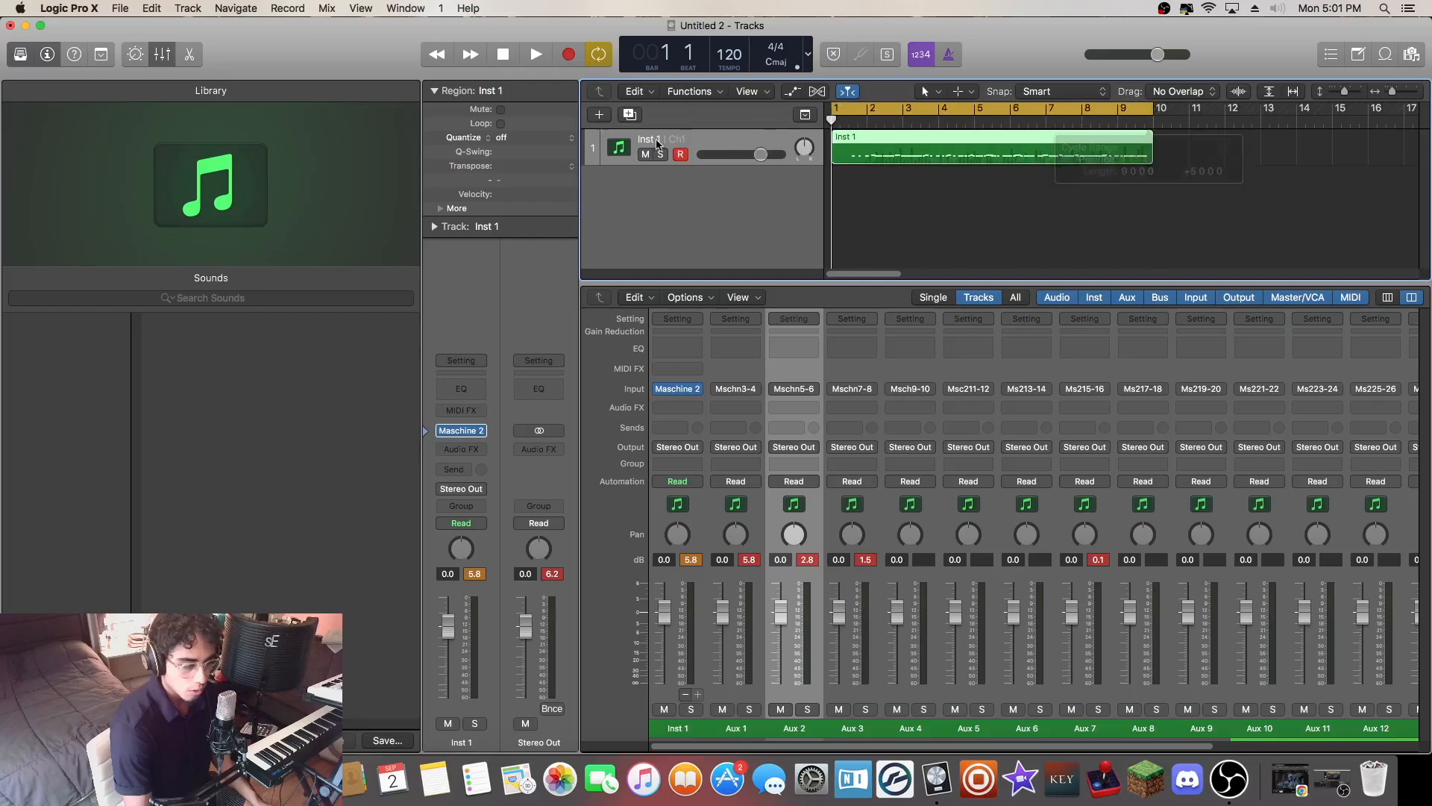
pyautogui.click(538, 55)
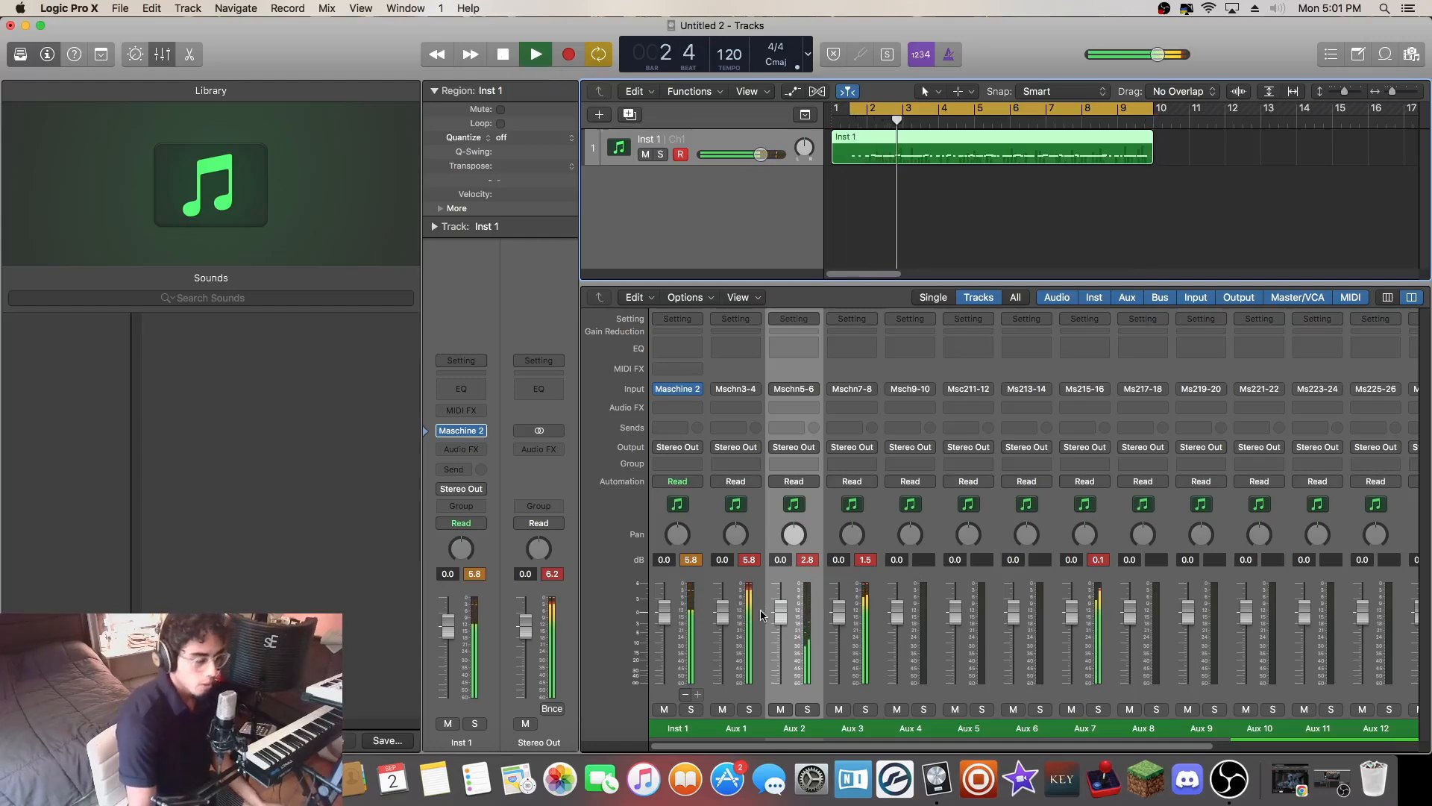
# - Lower the Aux 2 fader to -2.0 dB and the Aux 1 fader to -3.0 dB during playback, resetting the peak readings
pyautogui.moveTo(780, 611); pyautogui.dragTo(722, 619)
pyautogui.click(803, 558)
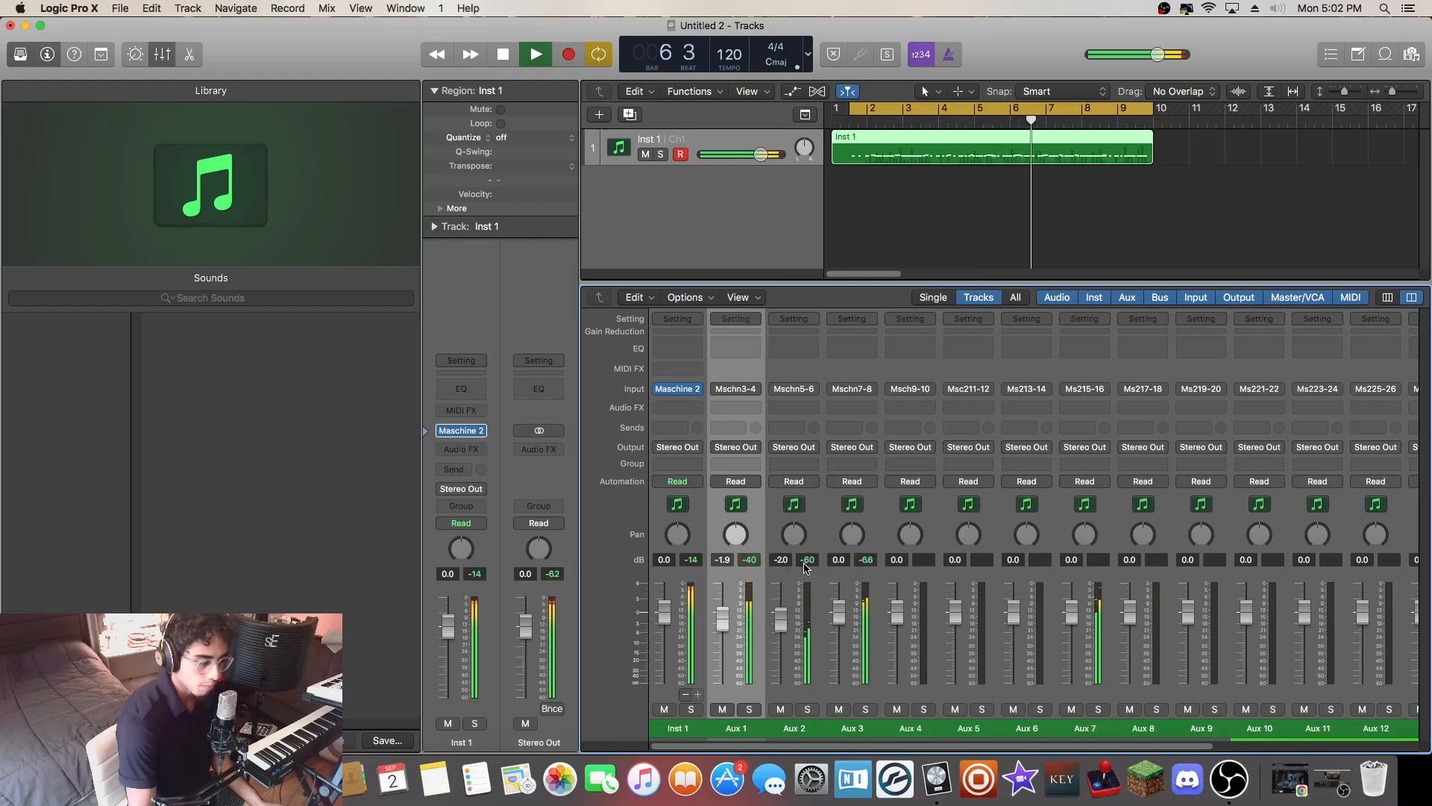
pyautogui.moveTo(722, 619); pyautogui.dragTo(722, 623)
pyautogui.click(753, 562)
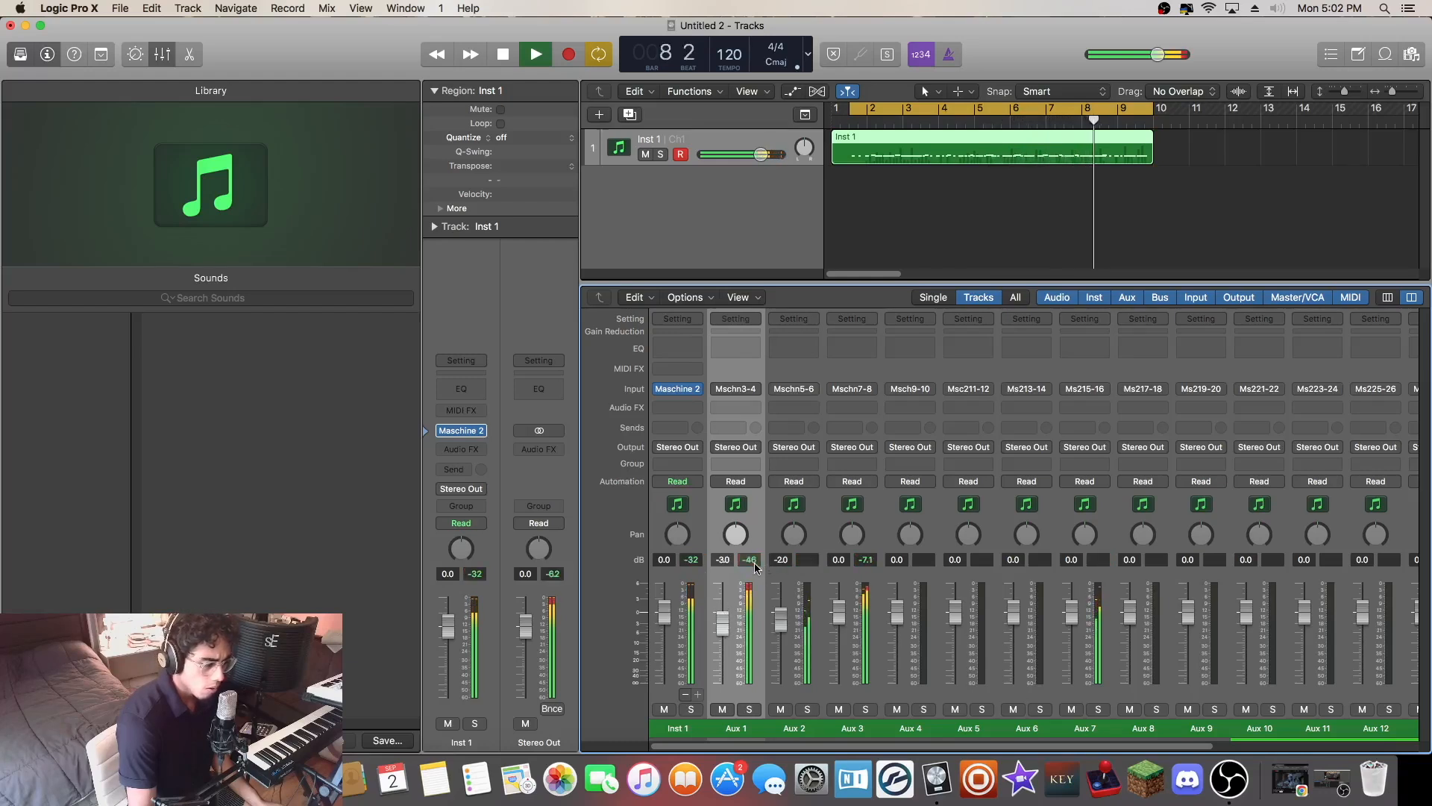
pyautogui.click(690, 558)
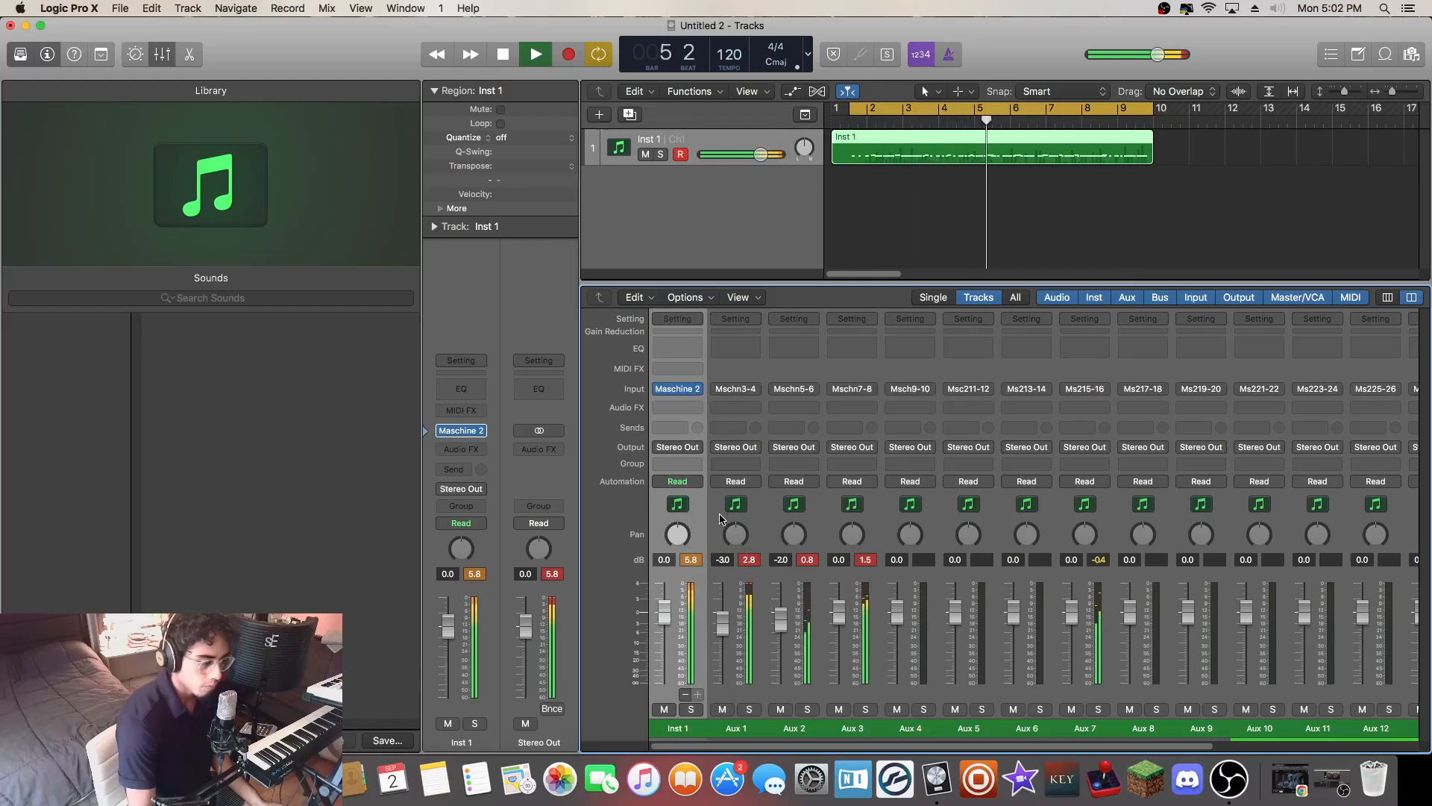
pyautogui.press('space')
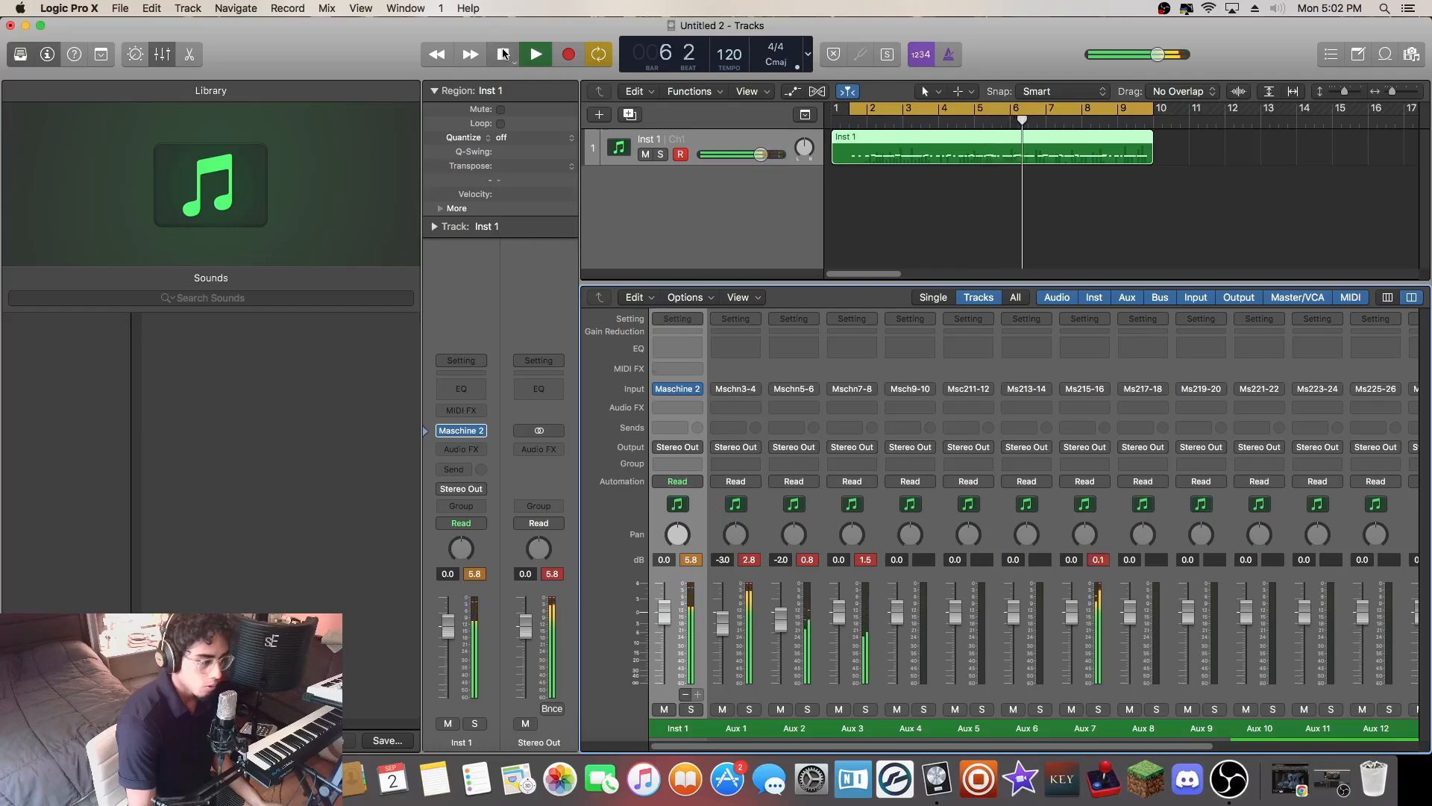
pyautogui.click(830, 512)
pyautogui.click(797, 513)
pyautogui.click(748, 513)
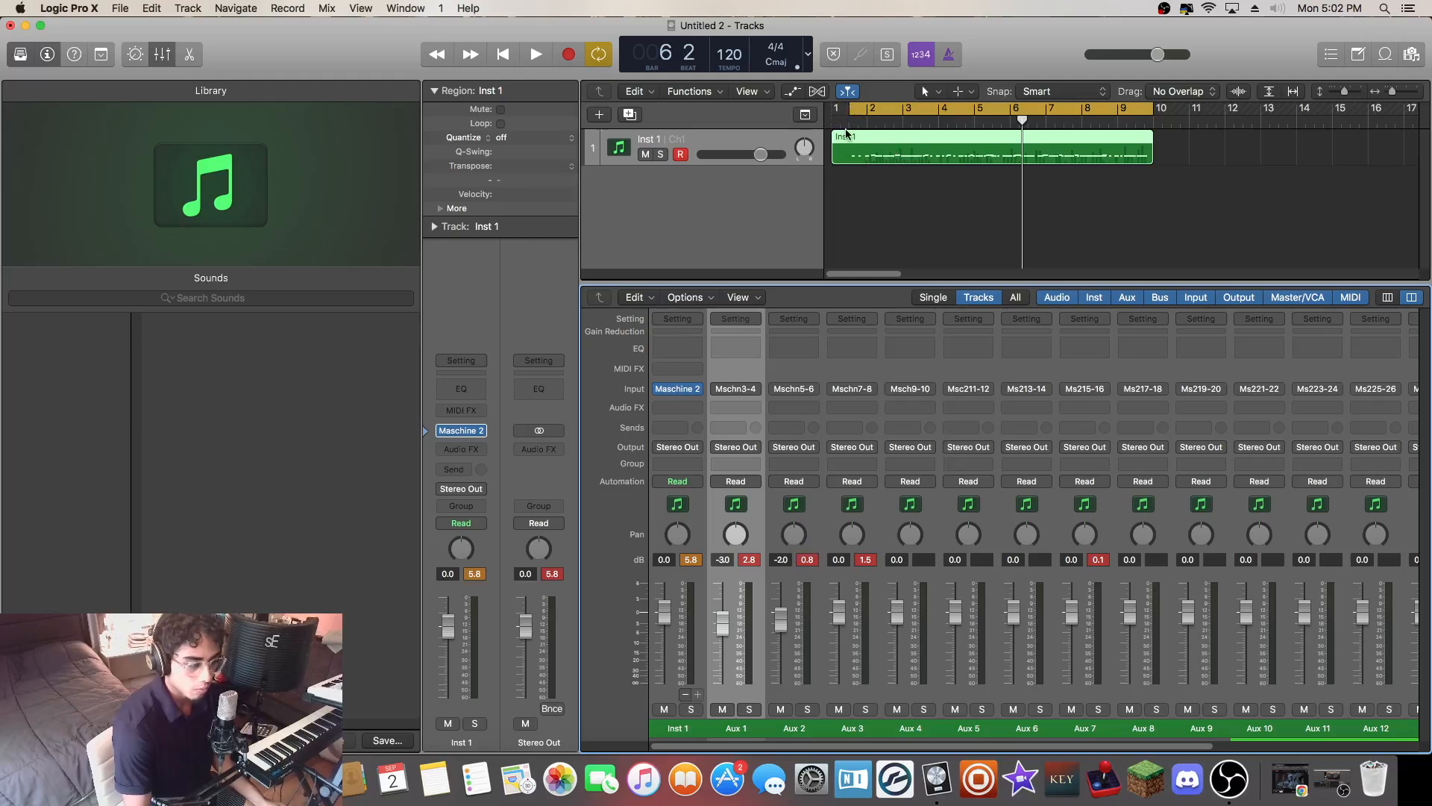
pyautogui.click(842, 520)
pyautogui.click(759, 524)
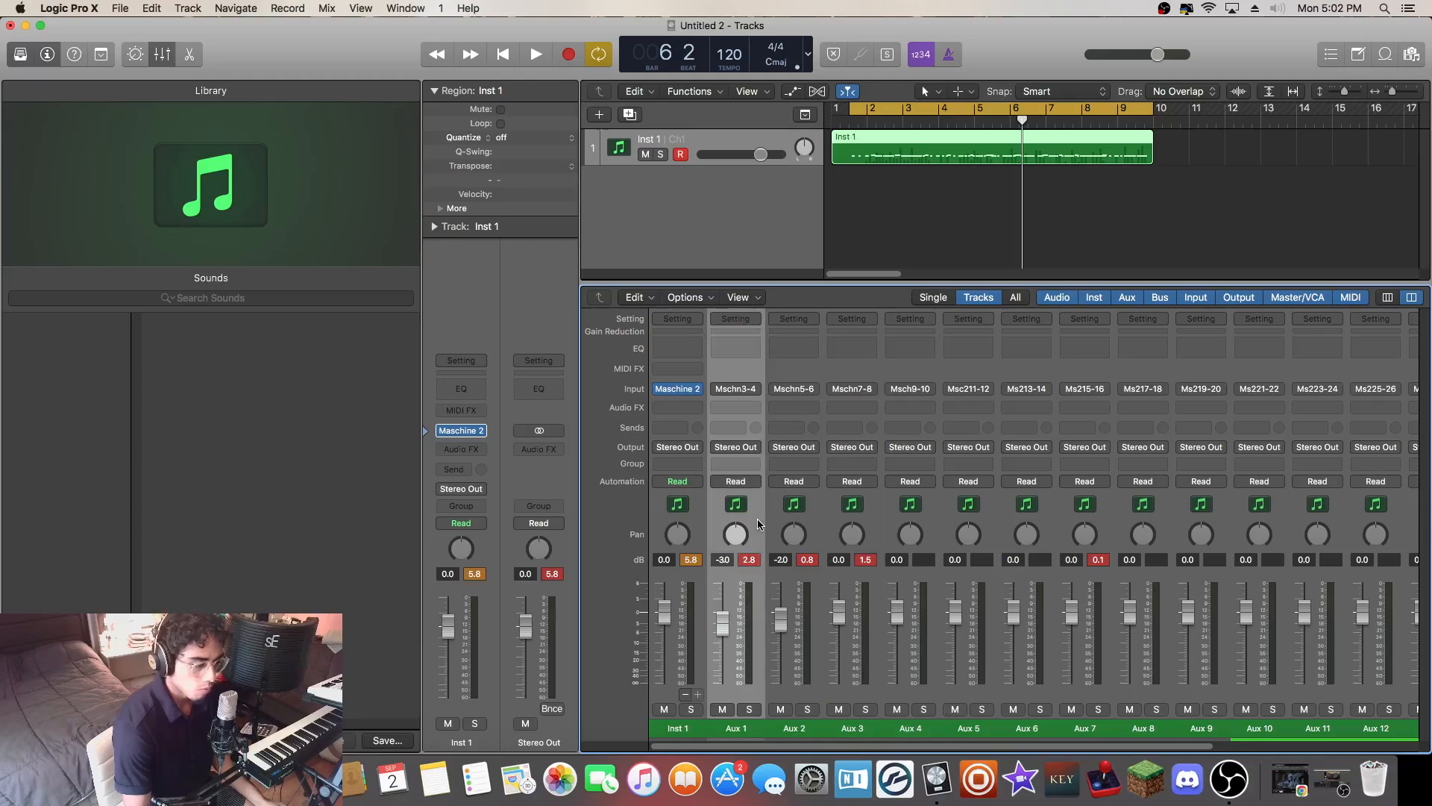
# - Rename the Inst 1 channel strip as kick and the Aux 1 channel strip as snare
pyautogui.click(697, 524)
pyautogui.doubleClick(679, 729)
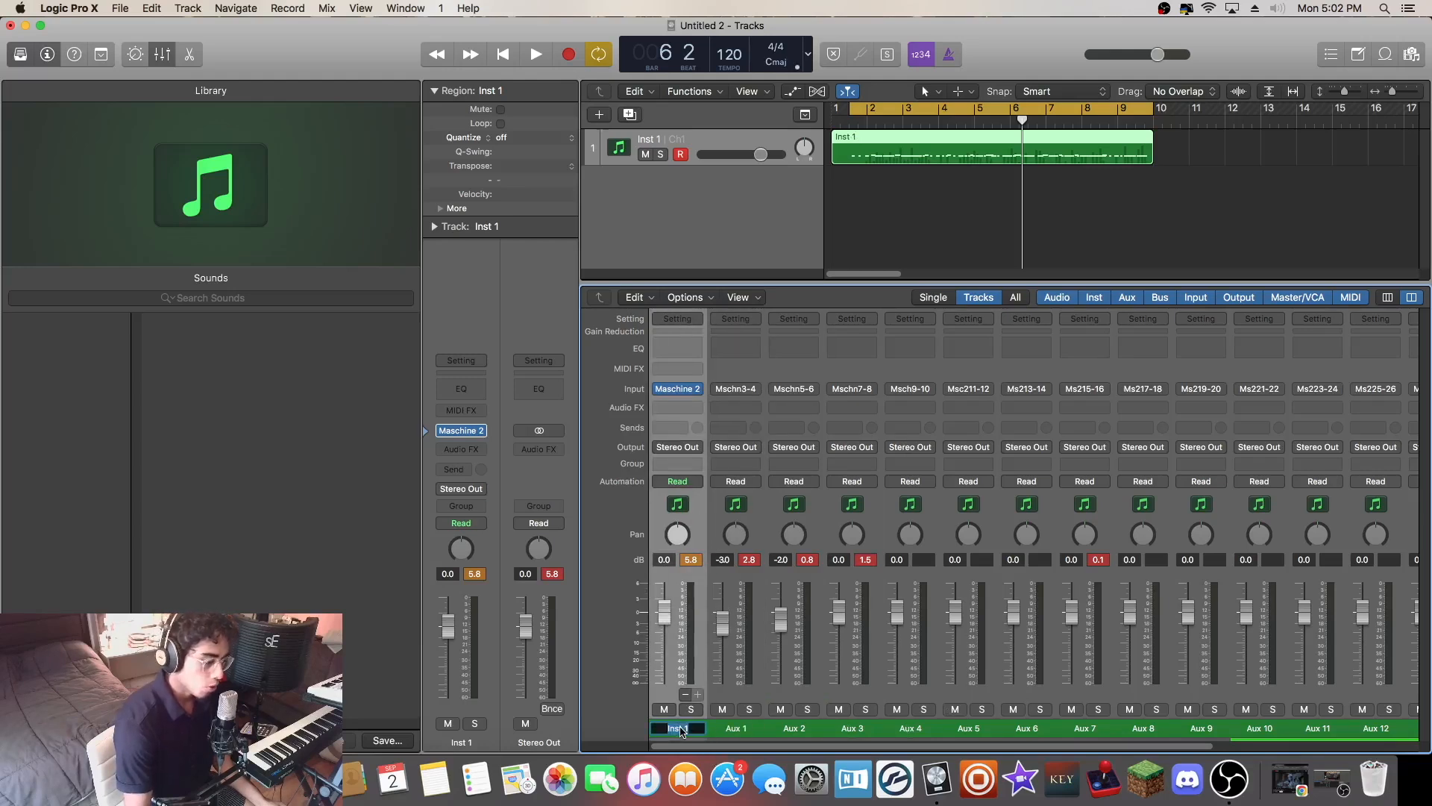
pyautogui.press('Return')
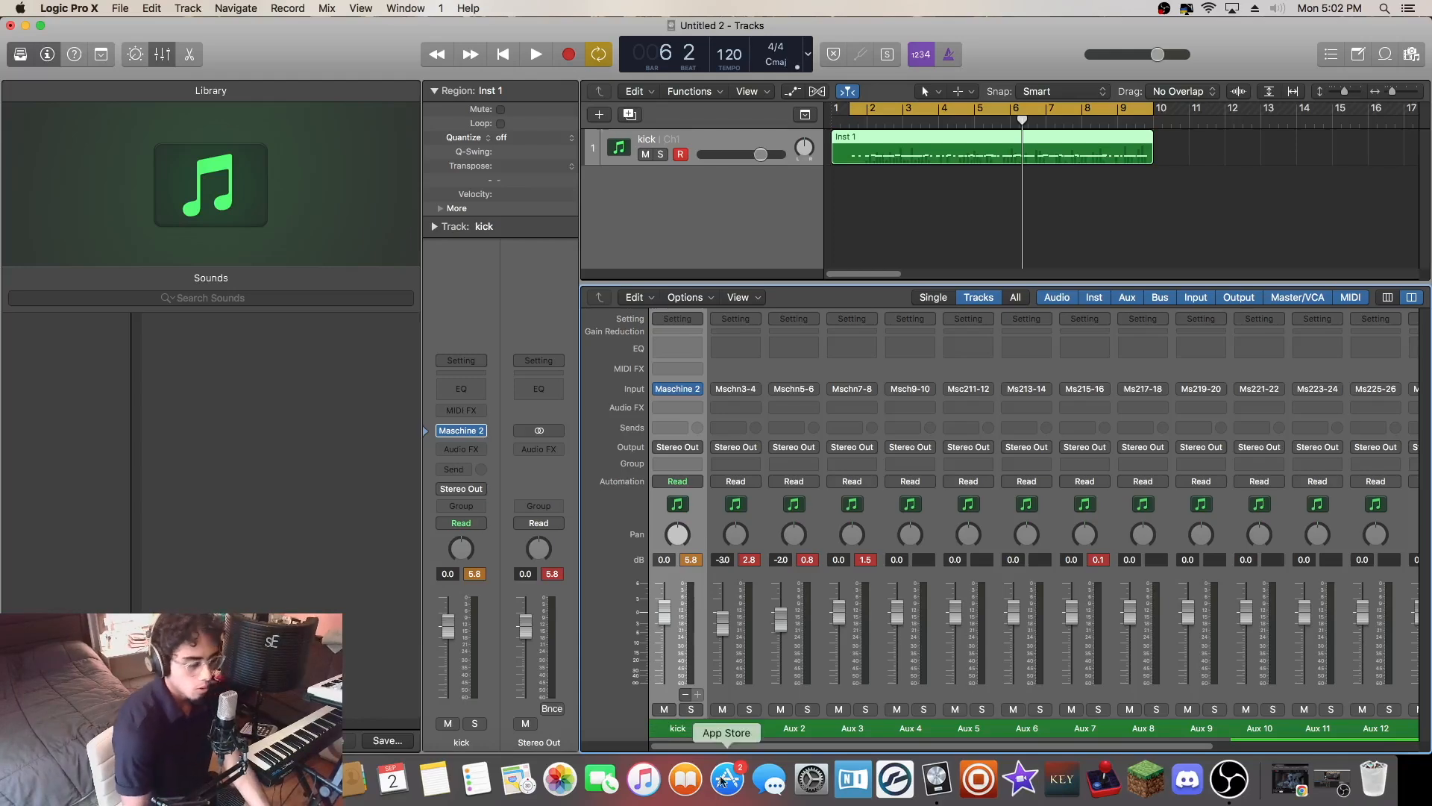
pyautogui.click(737, 728)
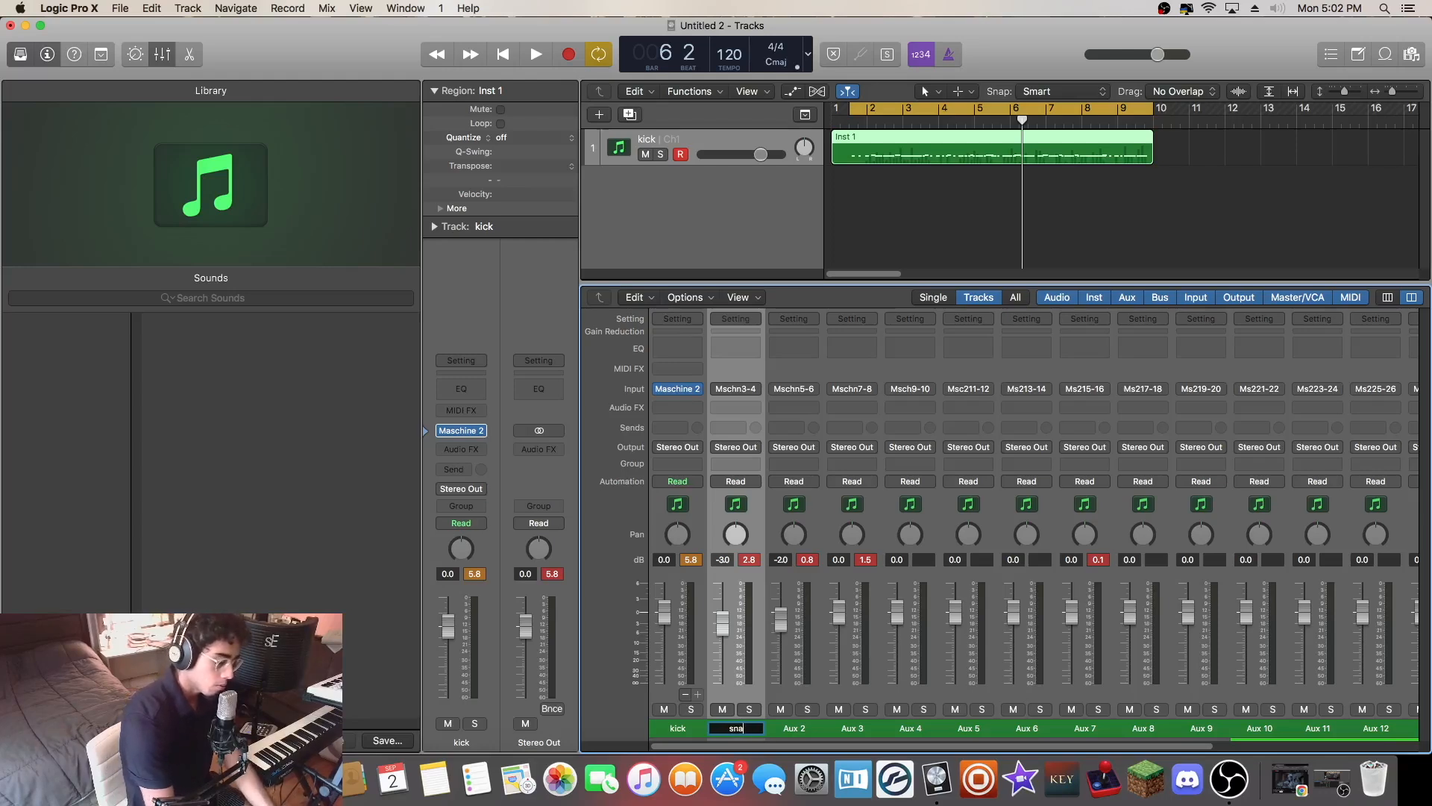
pyautogui.press('Return')
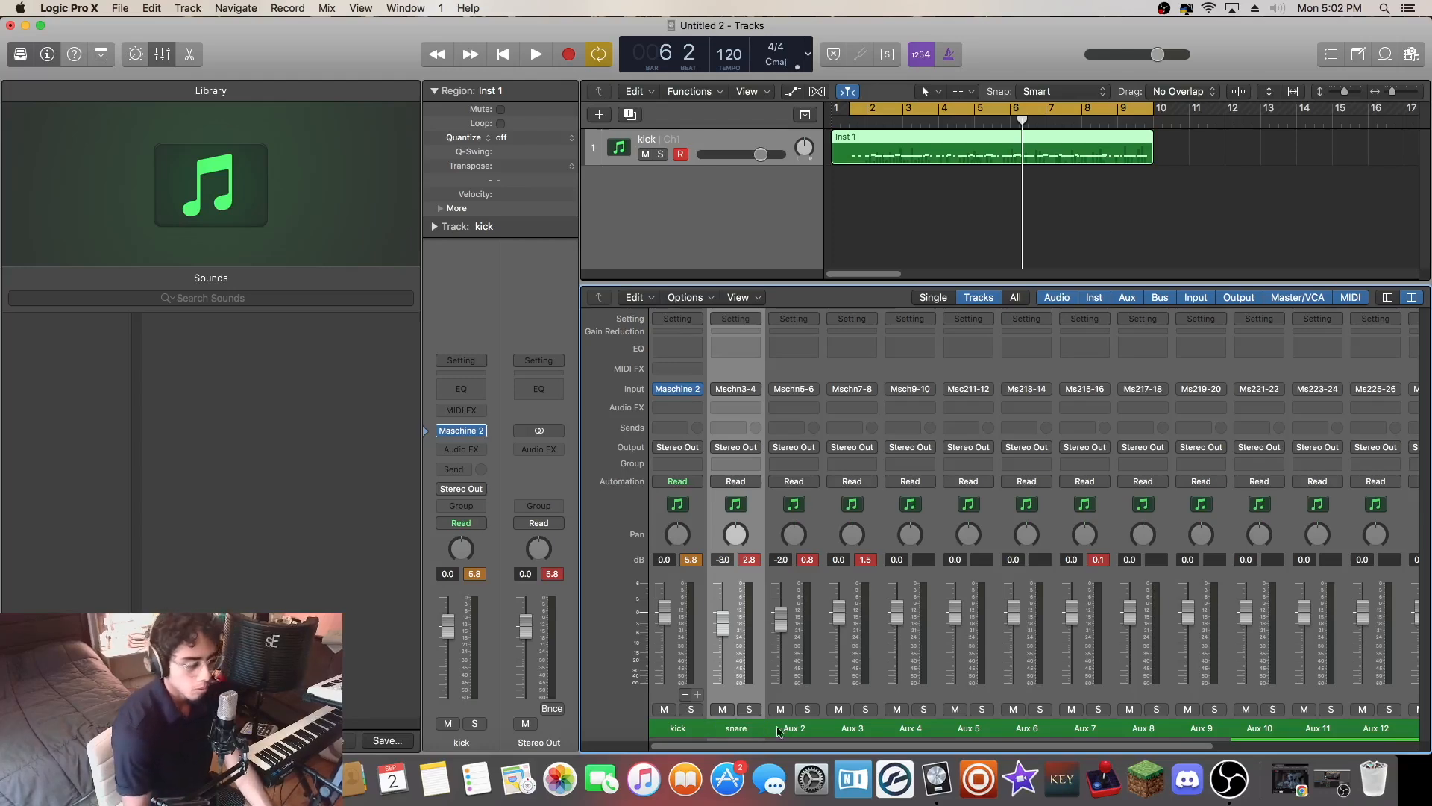
# - Rename the Aux 2 channel strip as closed HH
pyautogui.doubleClick(805, 729)
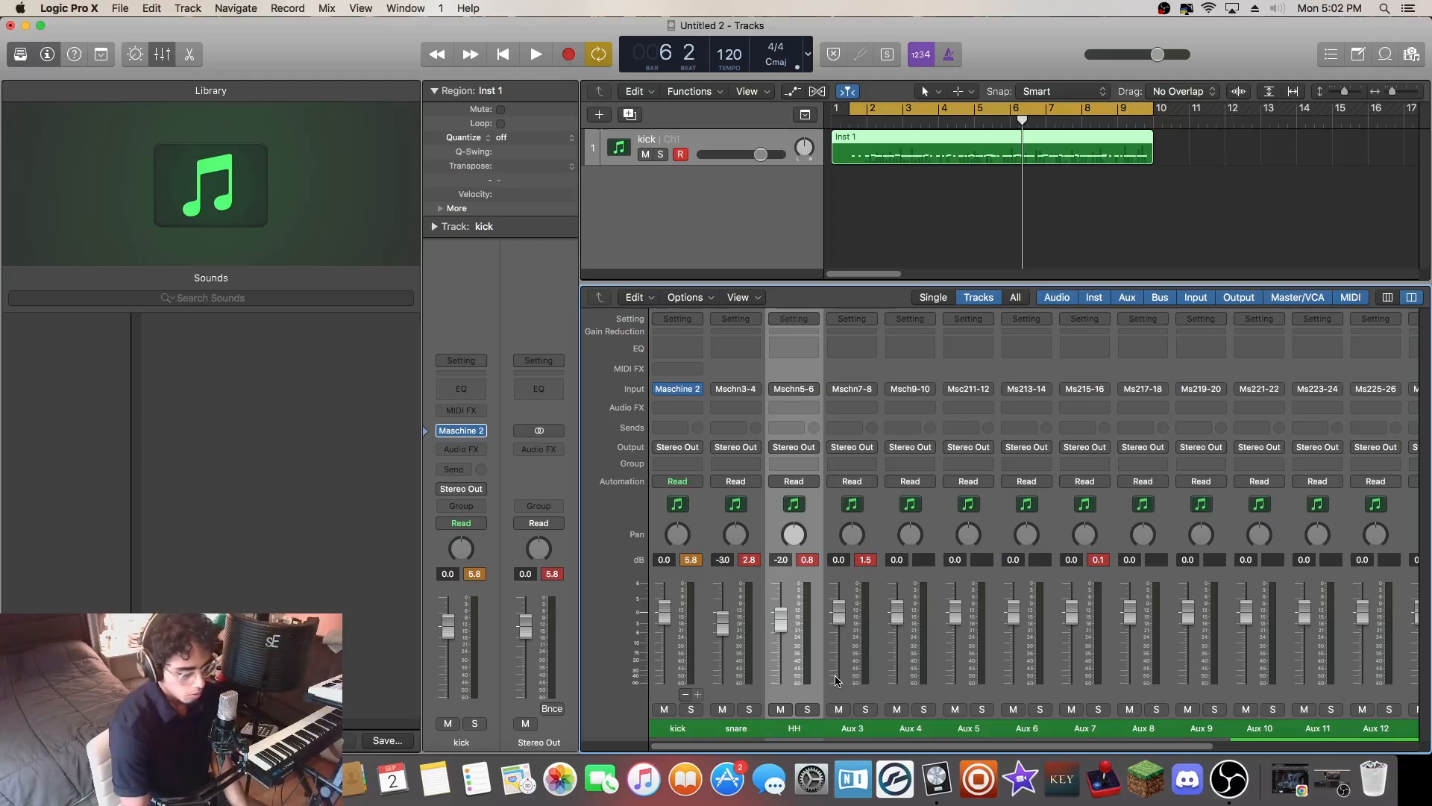
pyautogui.doubleClick(797, 729)
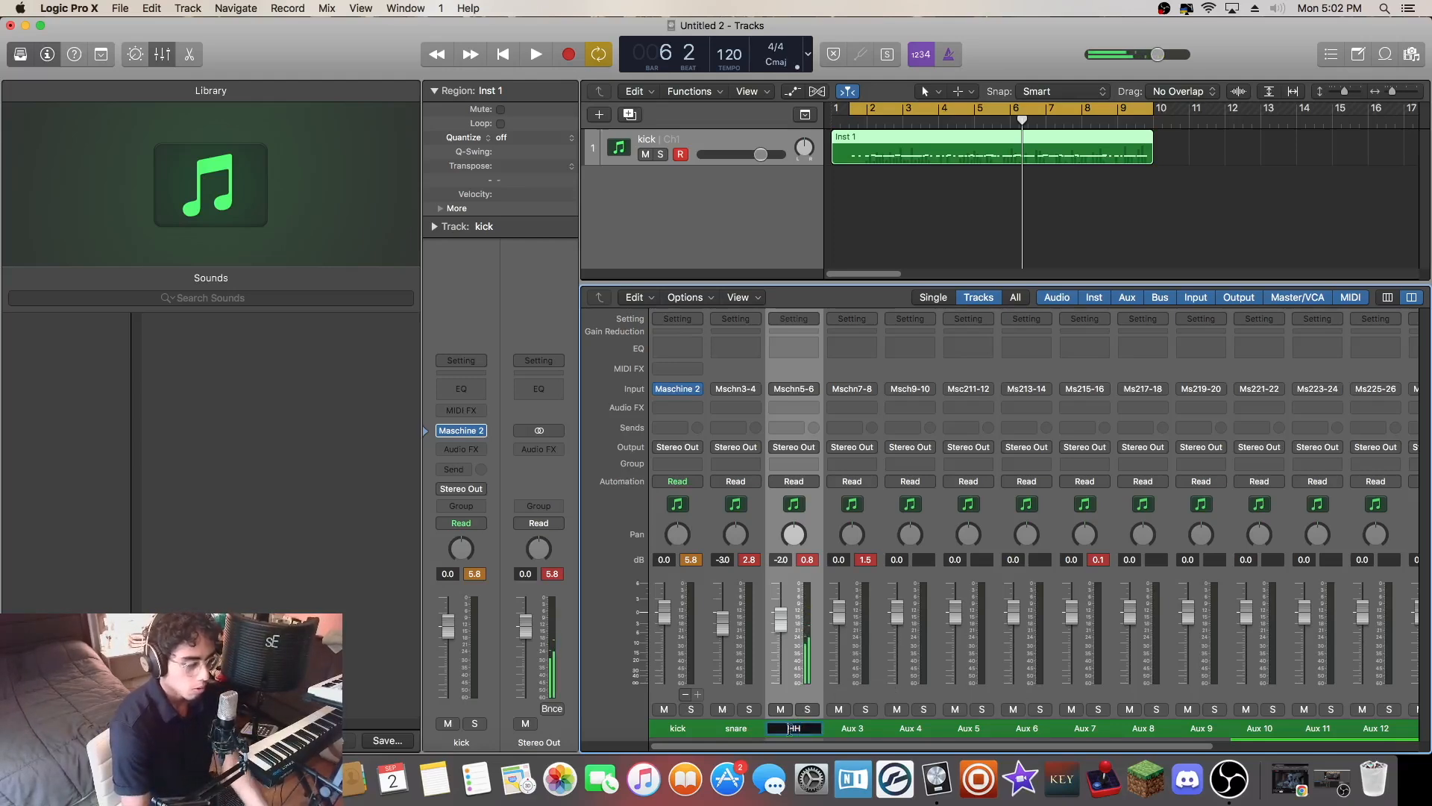
pyautogui.write('closed')
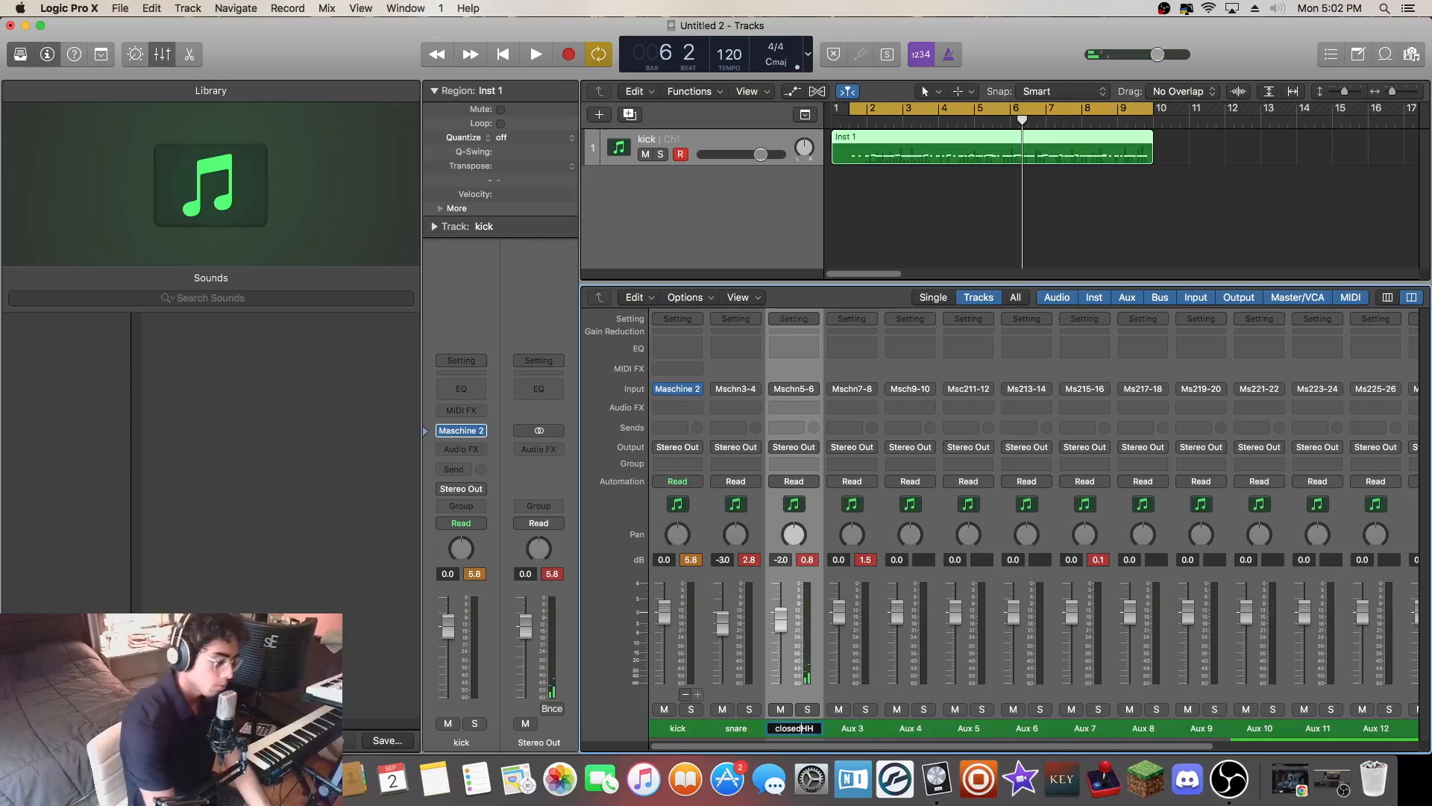
pyautogui.press('Return')
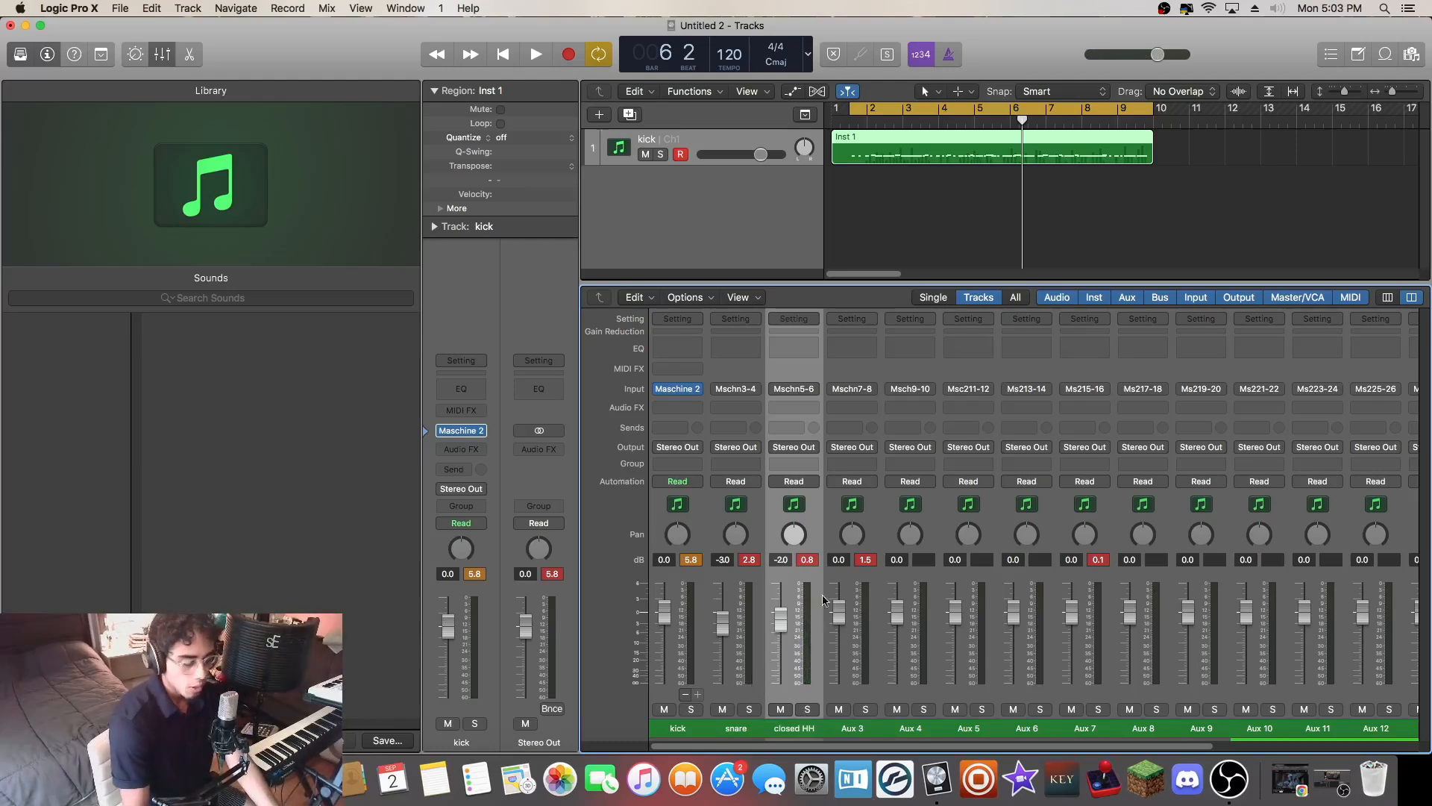
# - Select all aux channel strips from snare through Aux 15 and create arrangement tracks for them
pyautogui.click(755, 519)
pyautogui.click(681, 513)
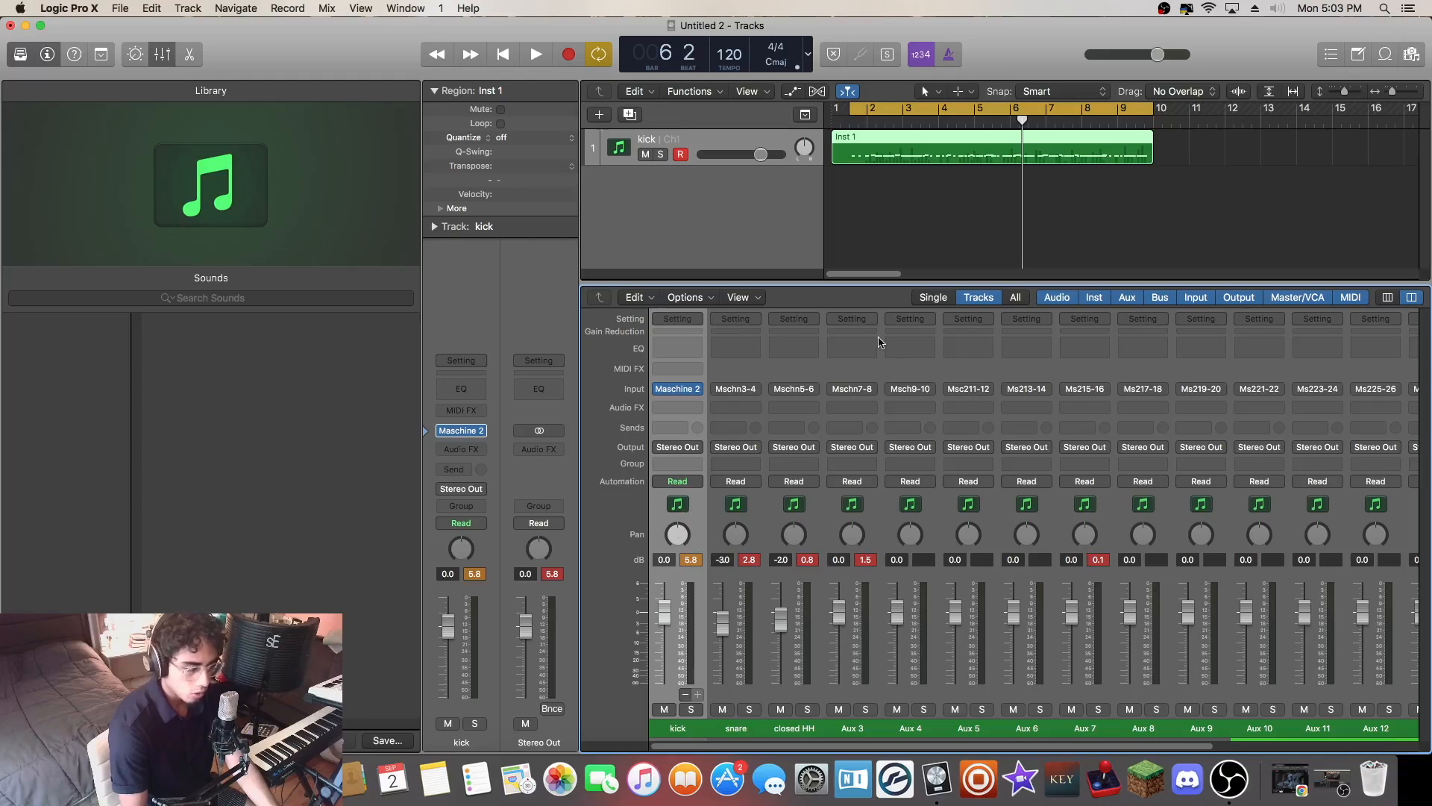
pyautogui.moveTo(871, 282); pyautogui.dragTo(872, 349)
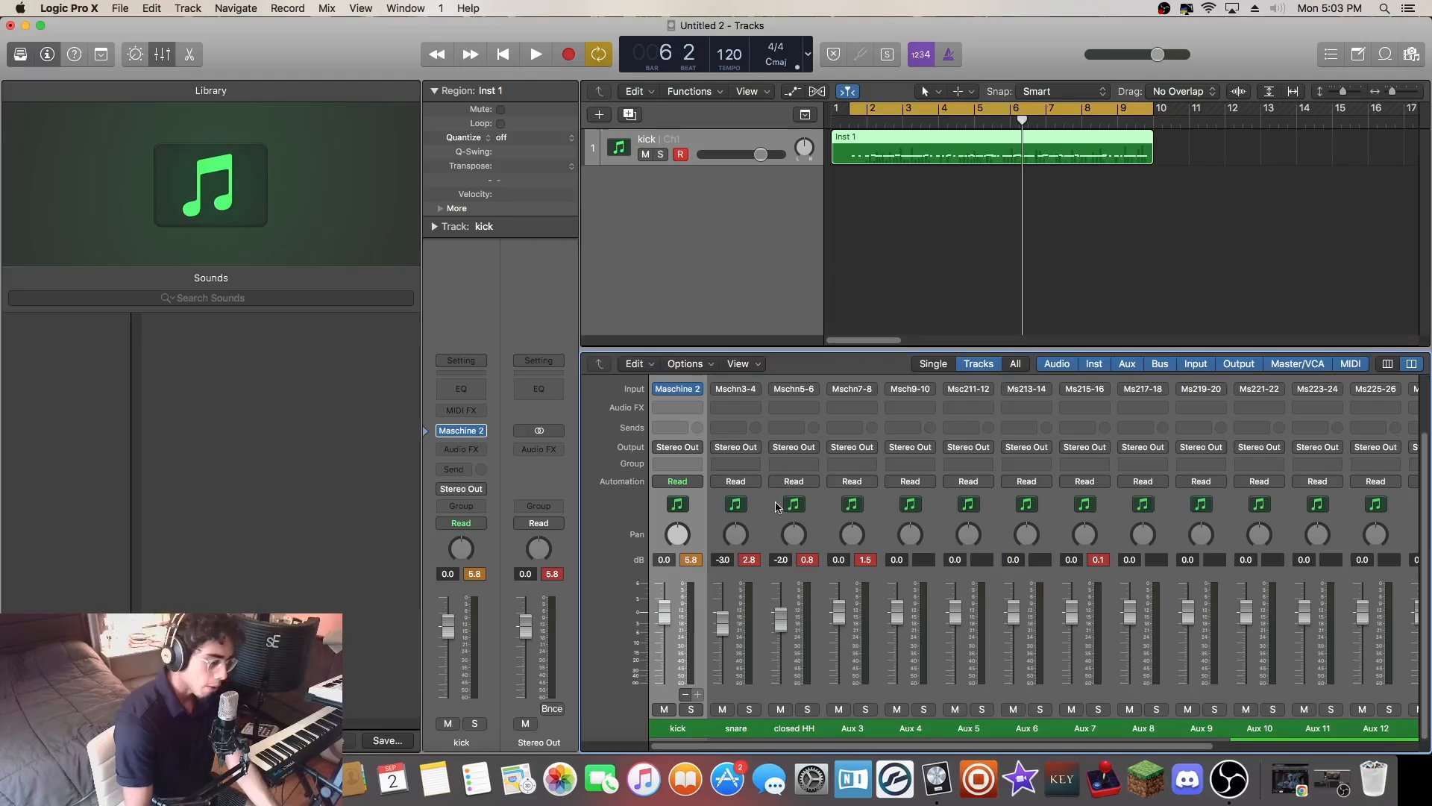
pyautogui.click(743, 509)
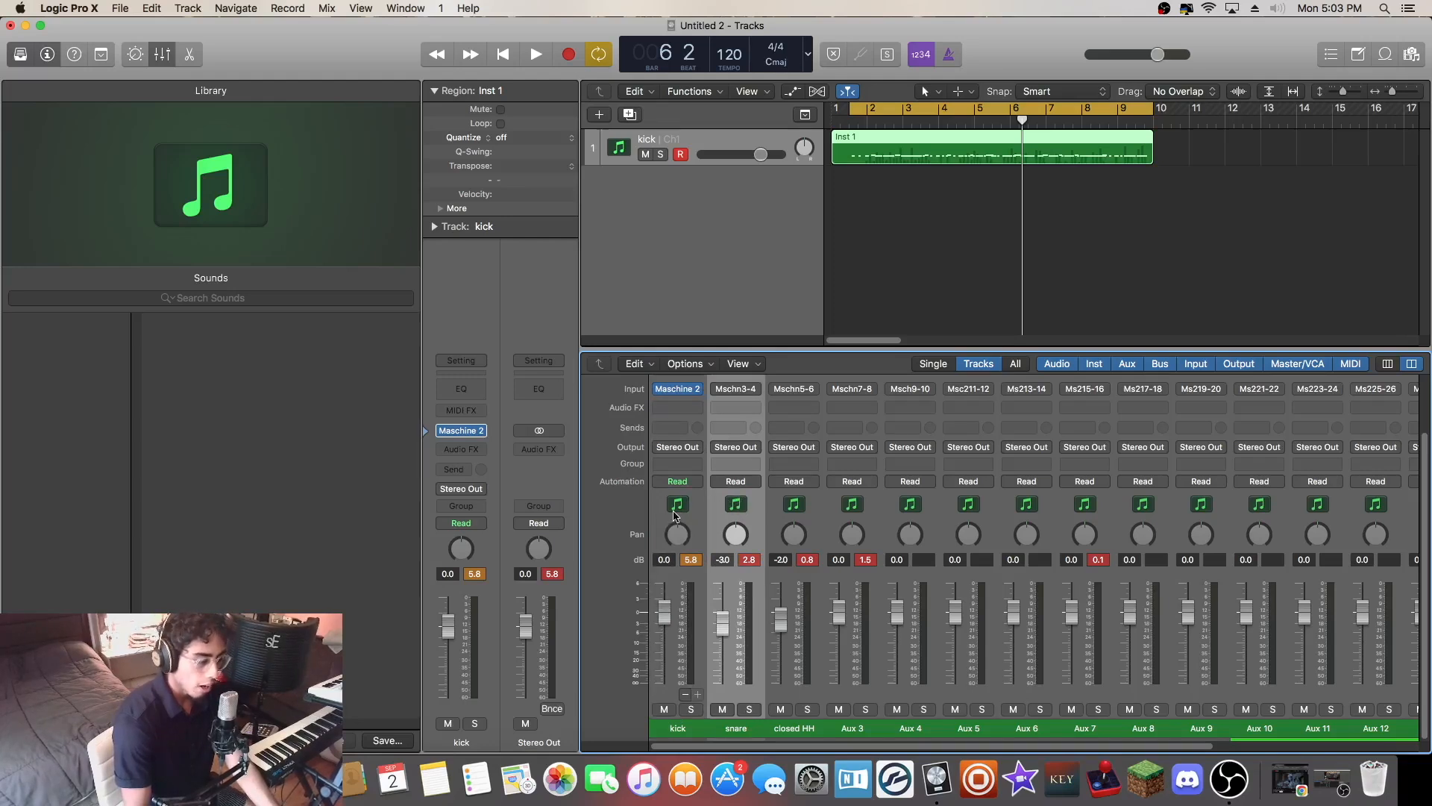
pyautogui.scroll(3, 739, 513)
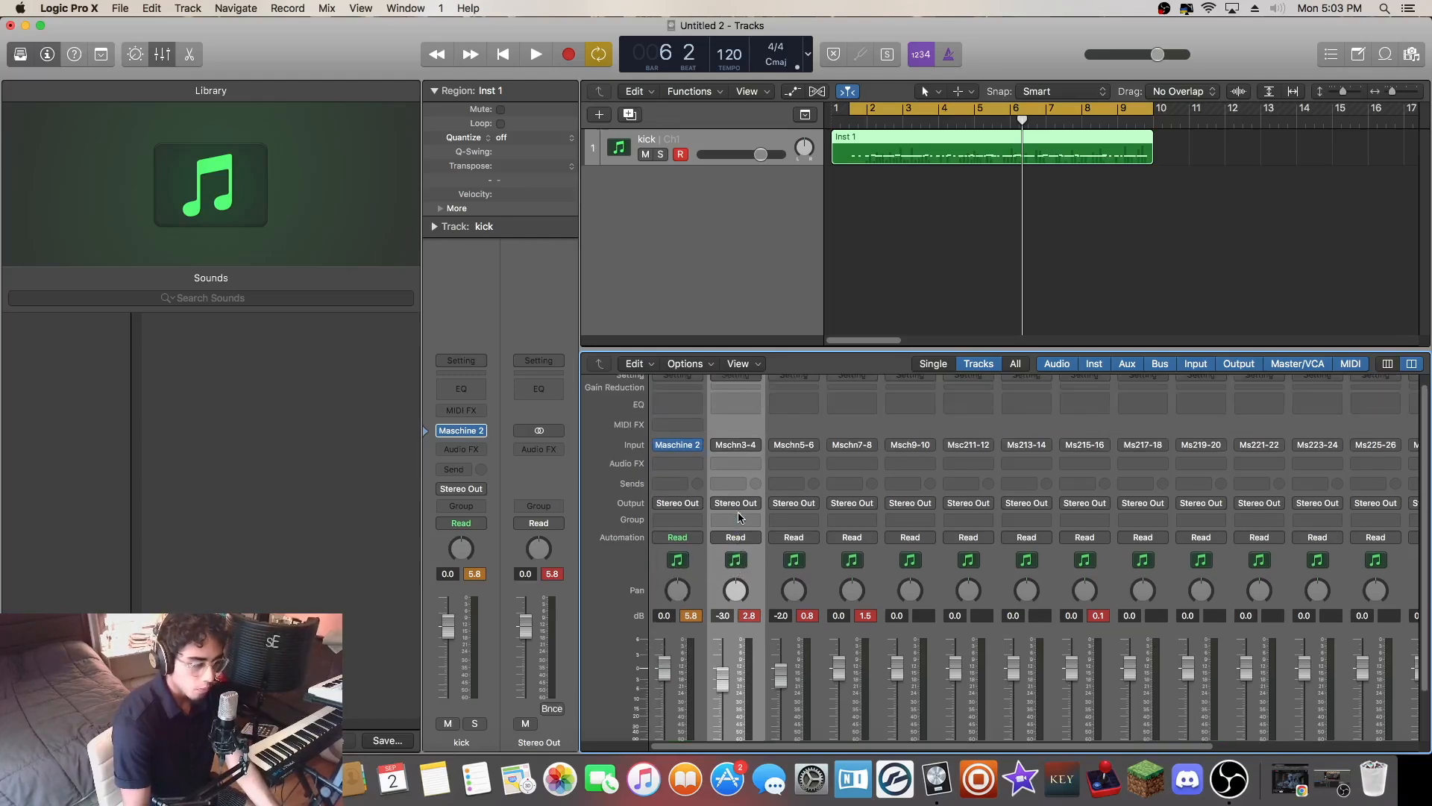
pyautogui.moveTo(1426, 558); pyautogui.dragTo(1423, 616)
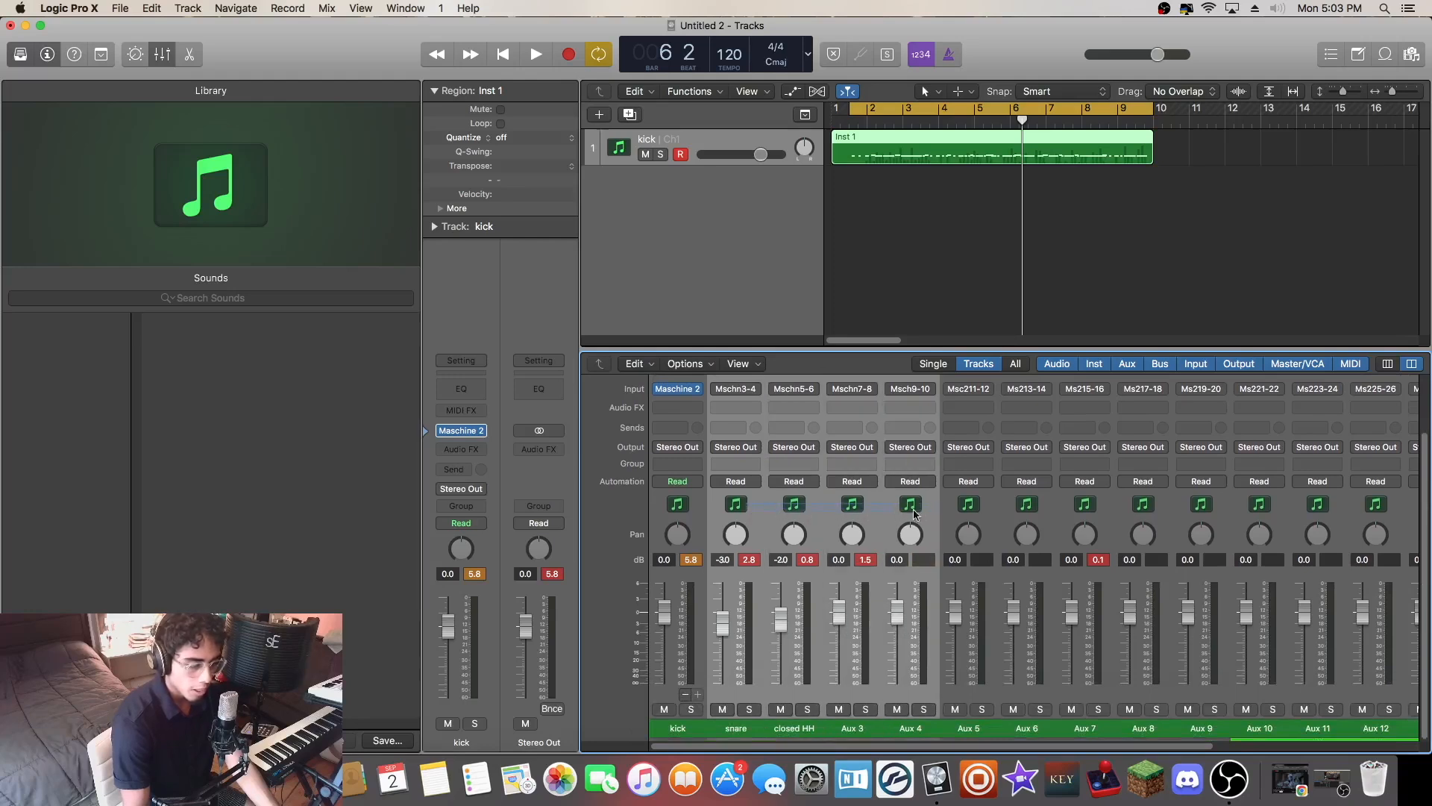
pyautogui.hscroll(8, 1379, 518)
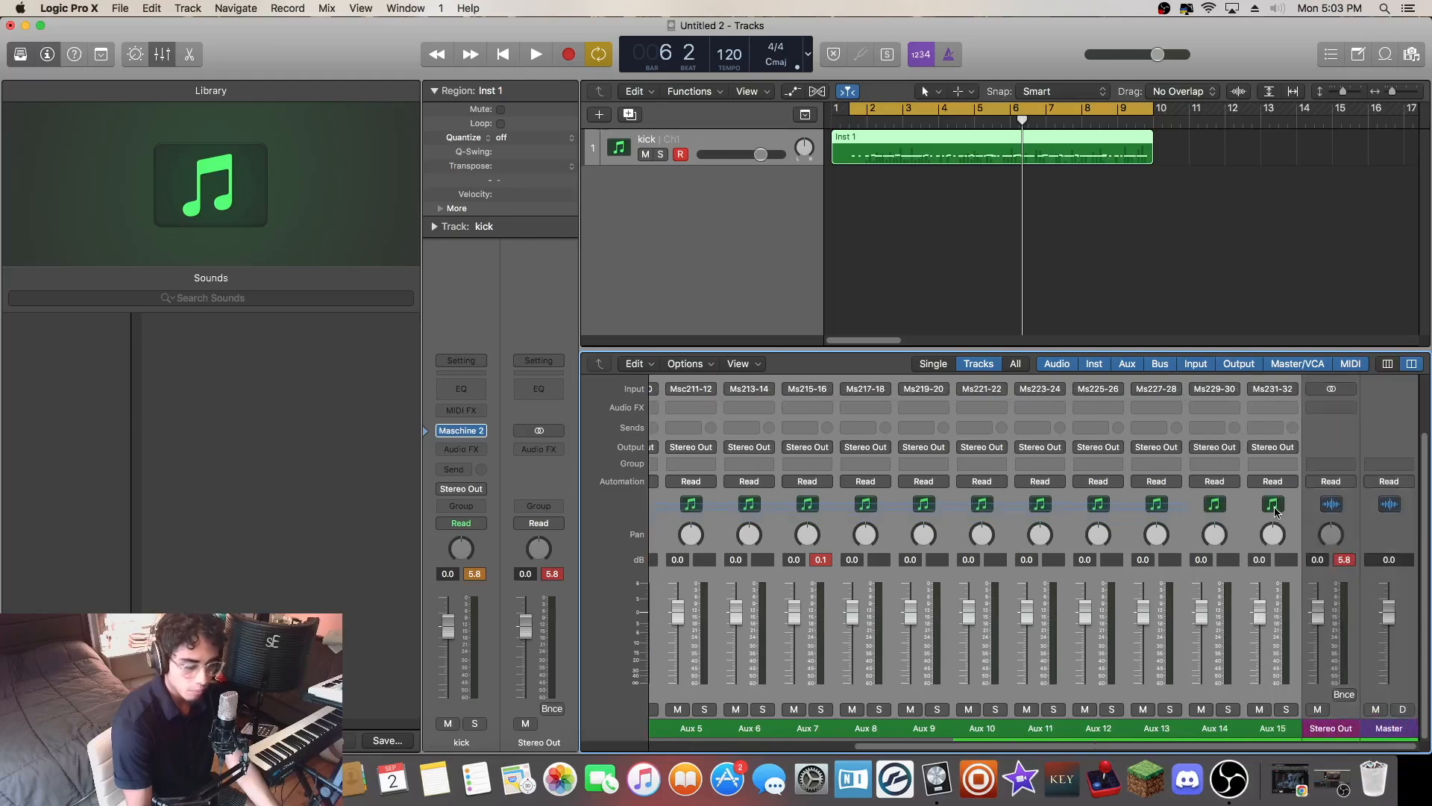
pyautogui.hscroll(-8, 1022, 524)
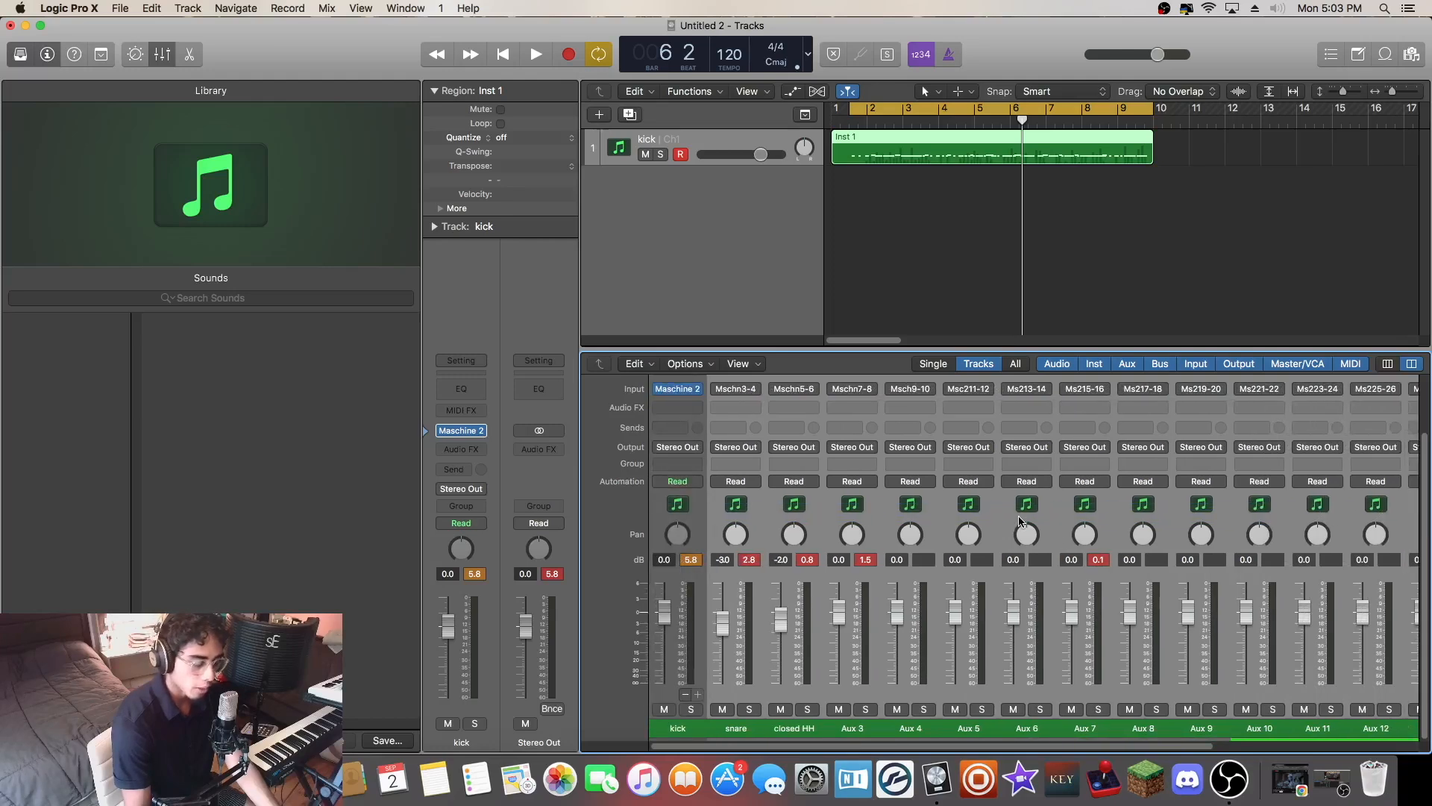
pyautogui.rightClick(750, 511)
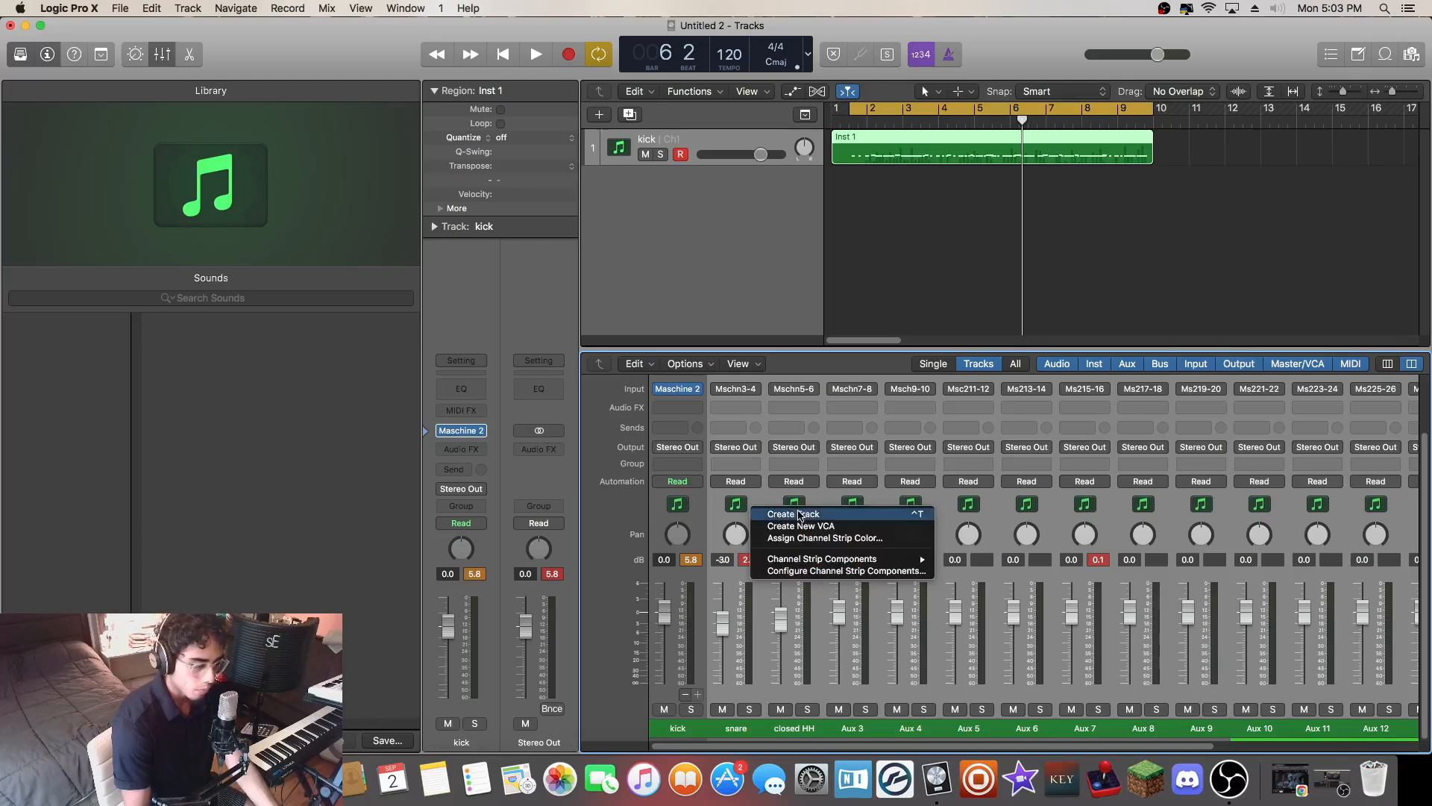
pyautogui.click(798, 515)
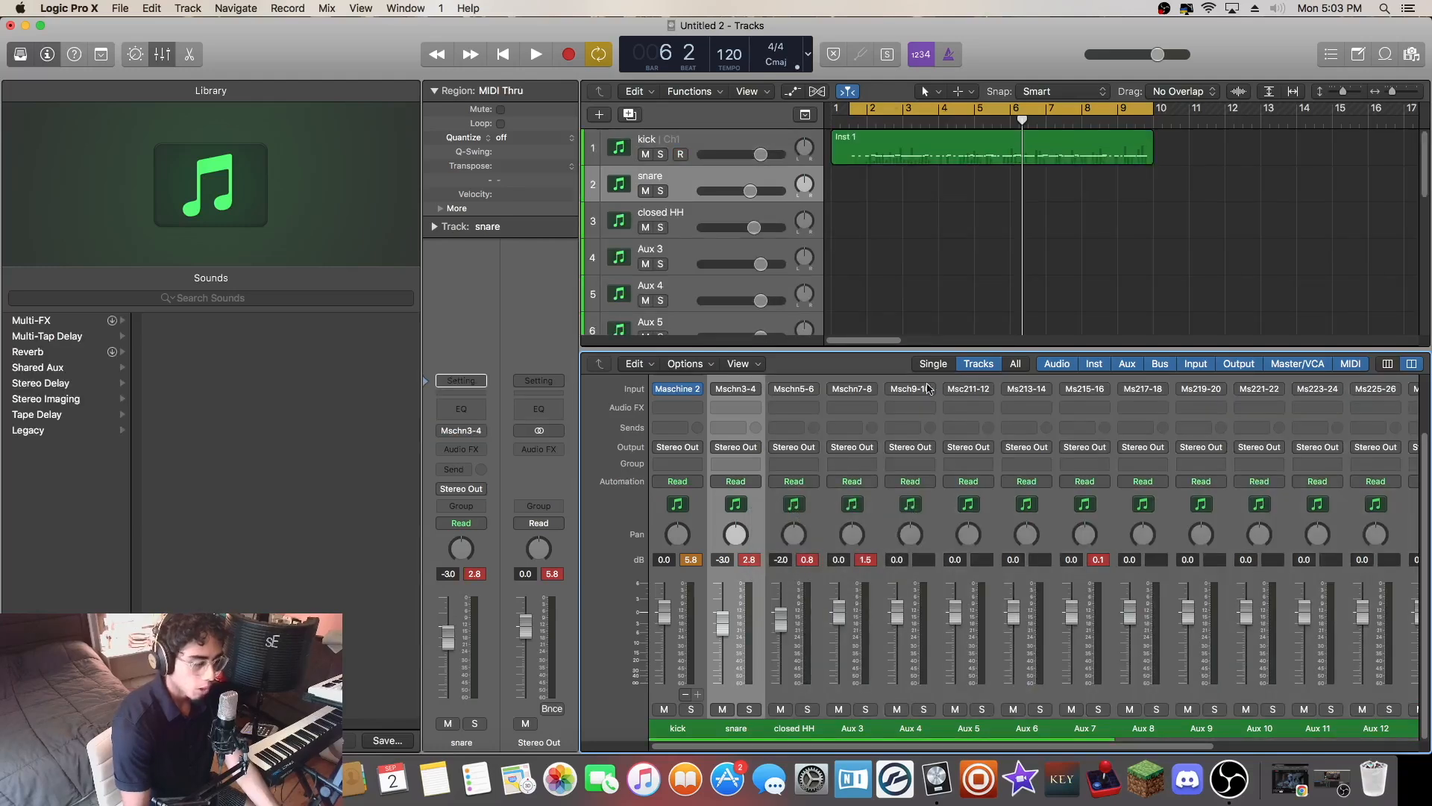
# - Enlarge the Tracks area above the mixer and play the looped recording to check the levels on the new tracks
pyautogui.moveTo(961, 347); pyautogui.dragTo(949, 520)
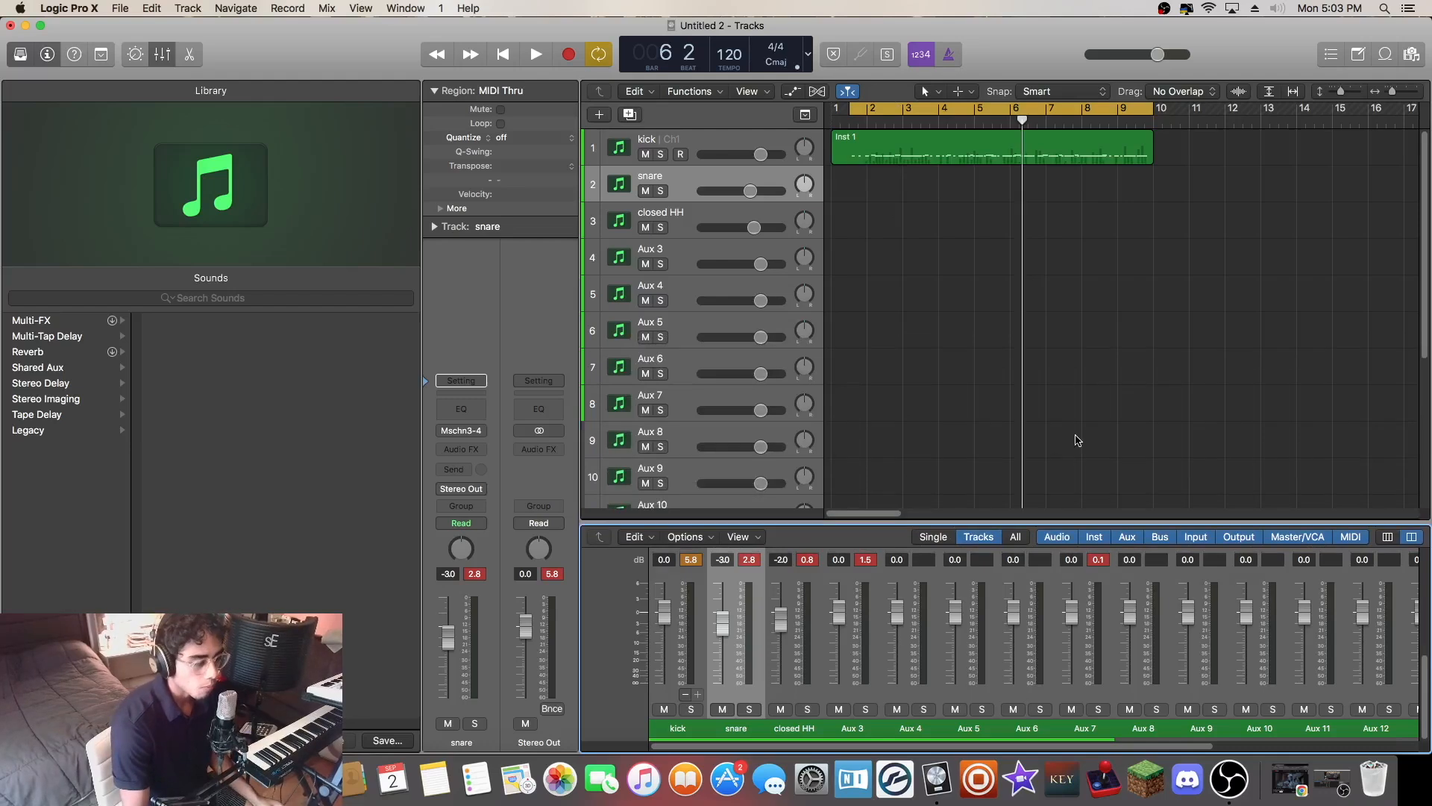
pyautogui.click(1248, 307)
pyautogui.click(539, 55)
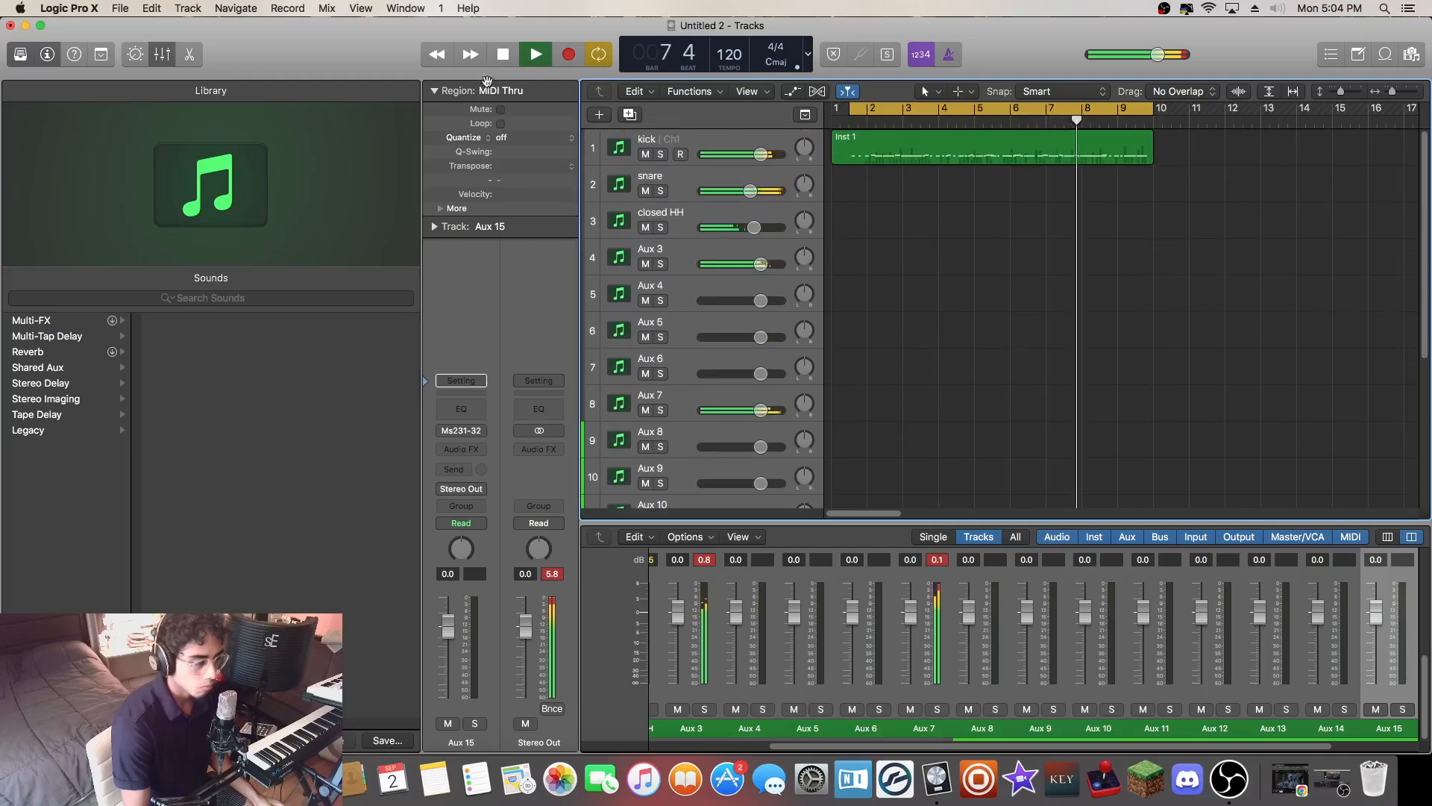
pyautogui.click(507, 58)
pyautogui.click(502, 54)
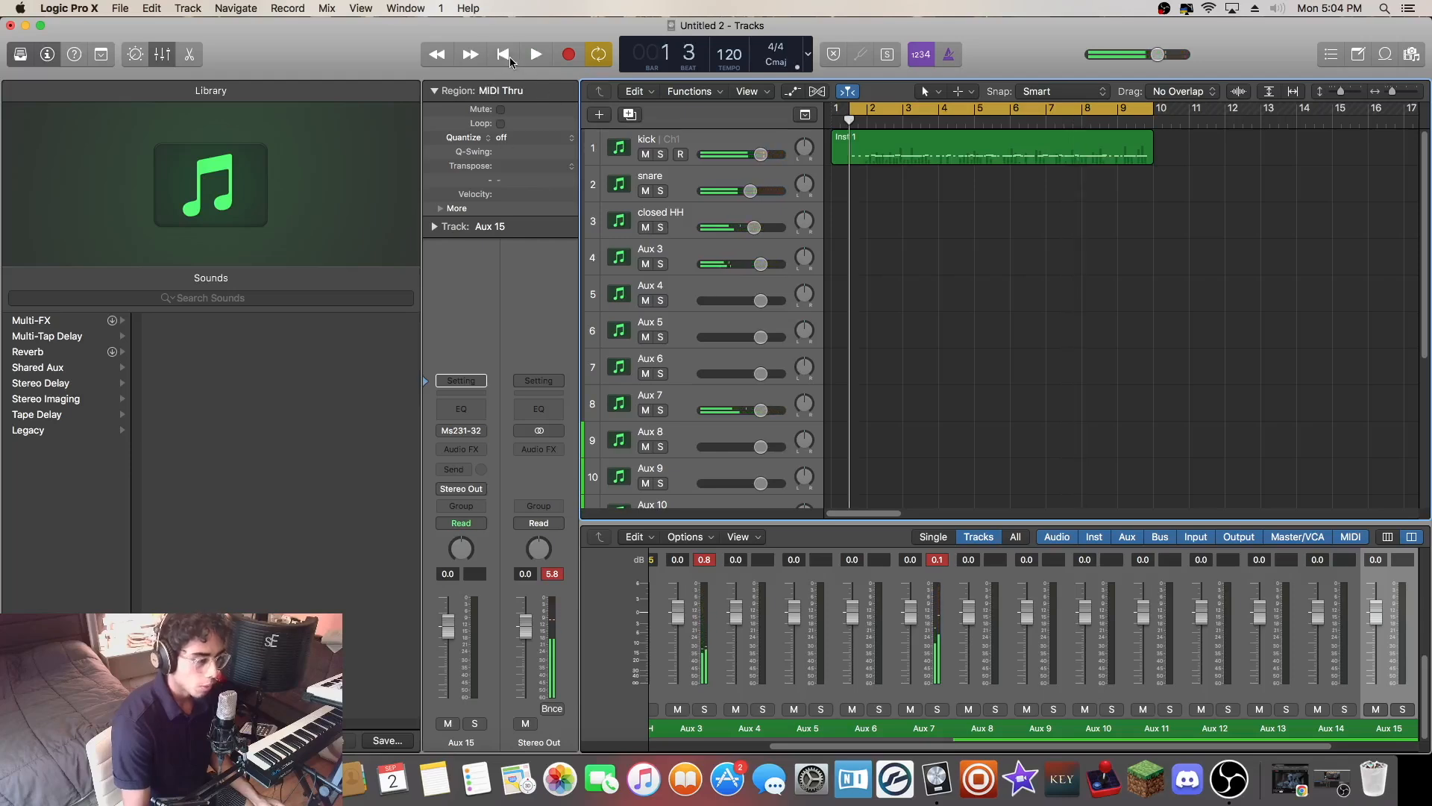
# - Select all tracks from kick through Aux 15 and group them in a Folder Stack
pyautogui.moveTo(1423, 312); pyautogui.dragTo(1423, 477)
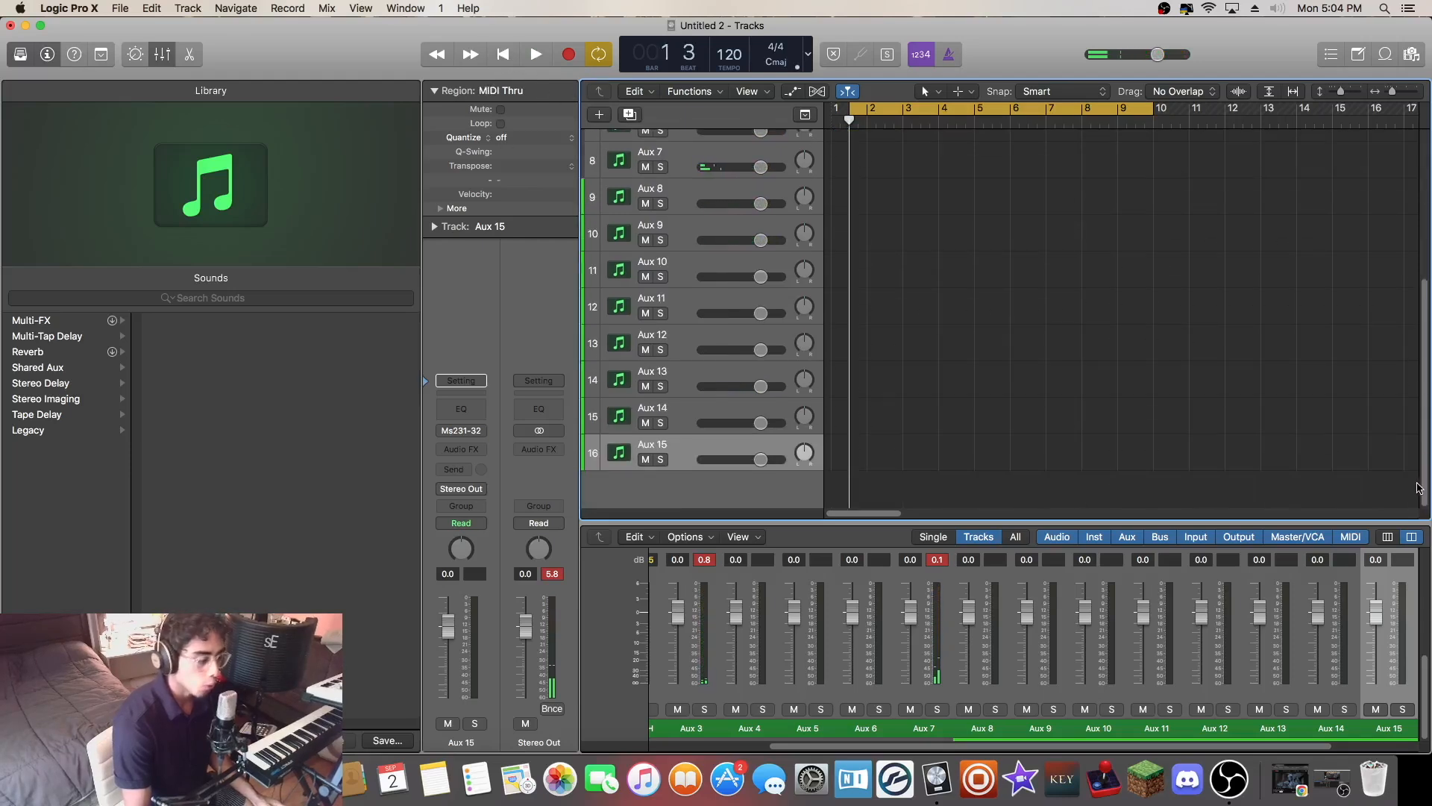
pyautogui.scroll(8, 632, 446)
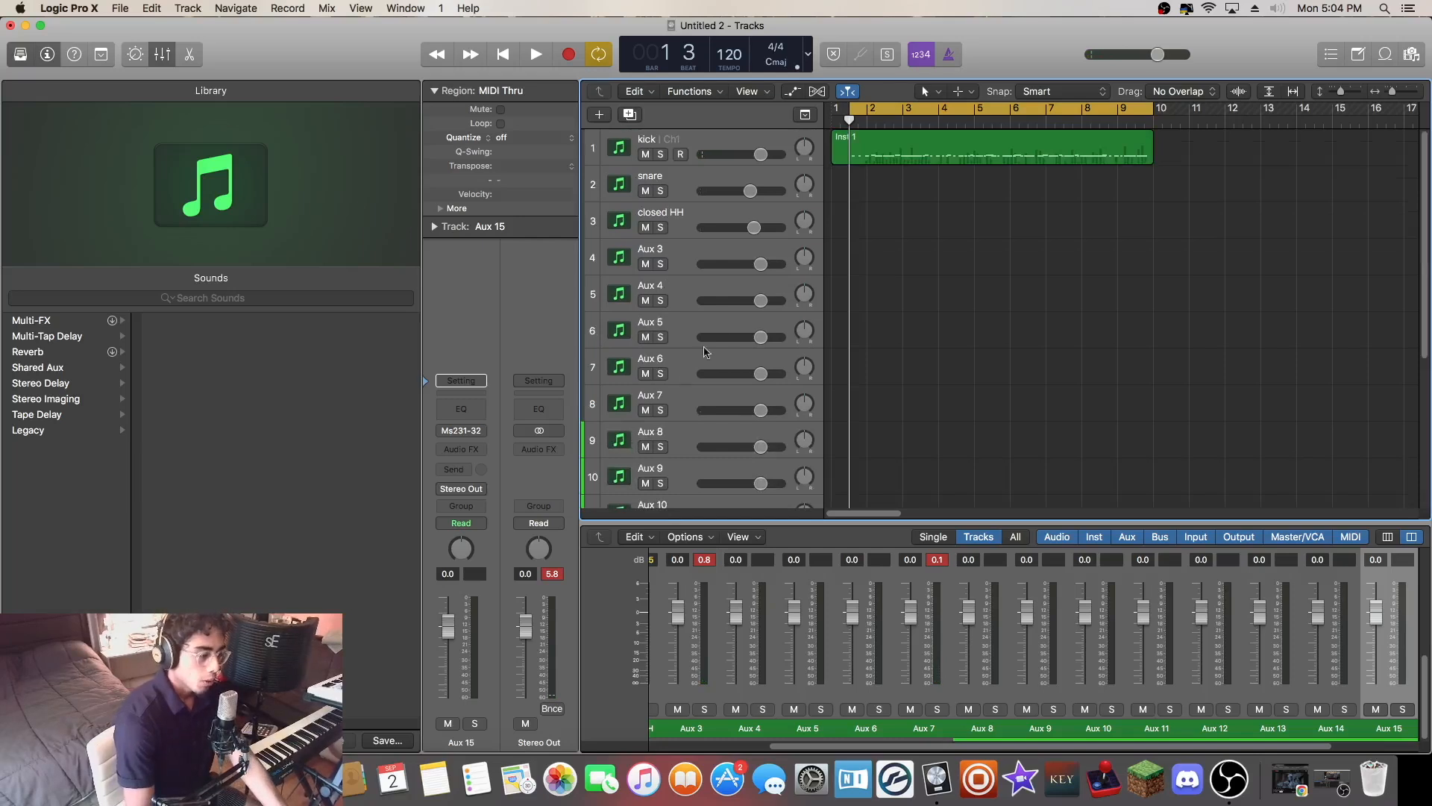
pyautogui.click(714, 145)
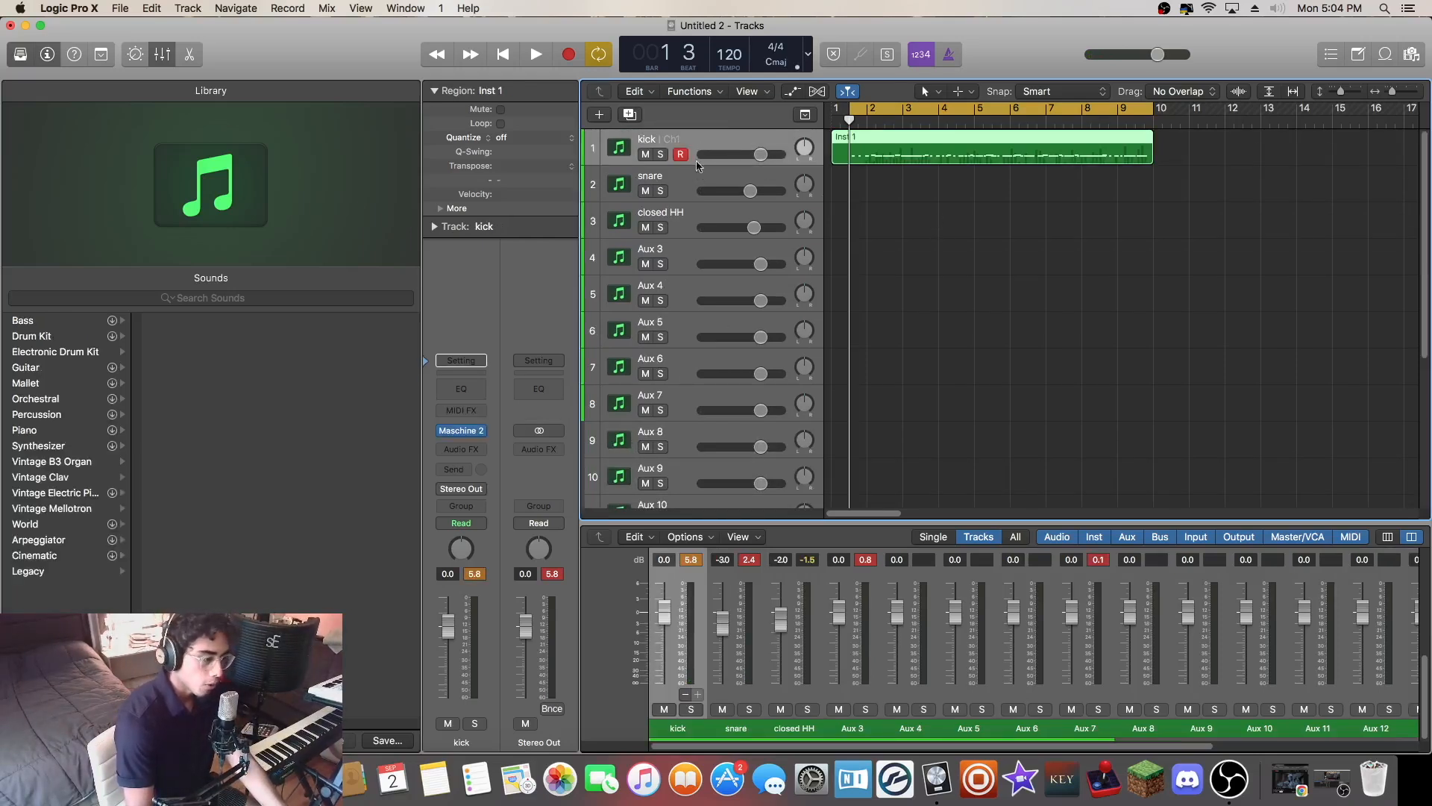
pyautogui.click(691, 195)
pyautogui.click(697, 146)
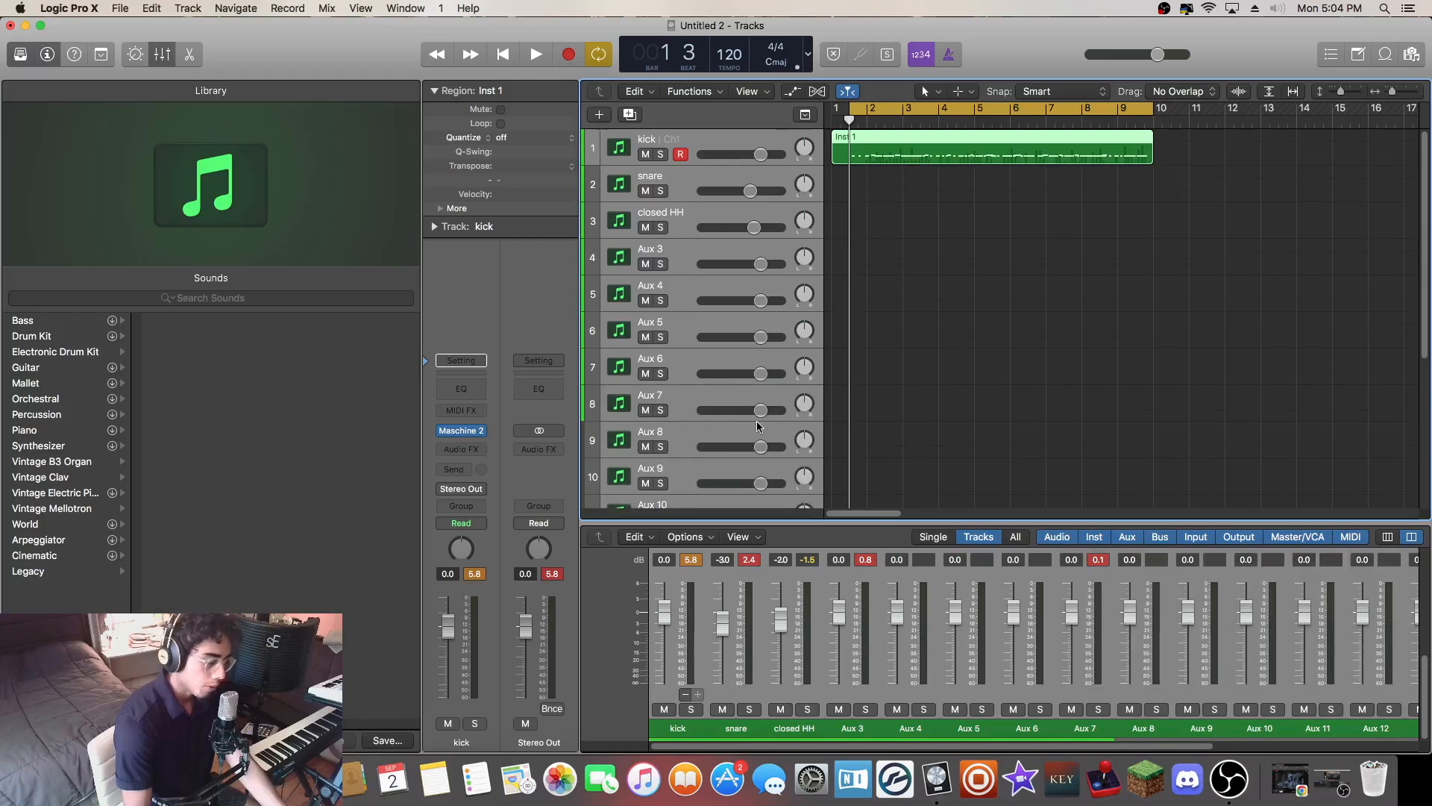
pyautogui.rightClick(690, 182)
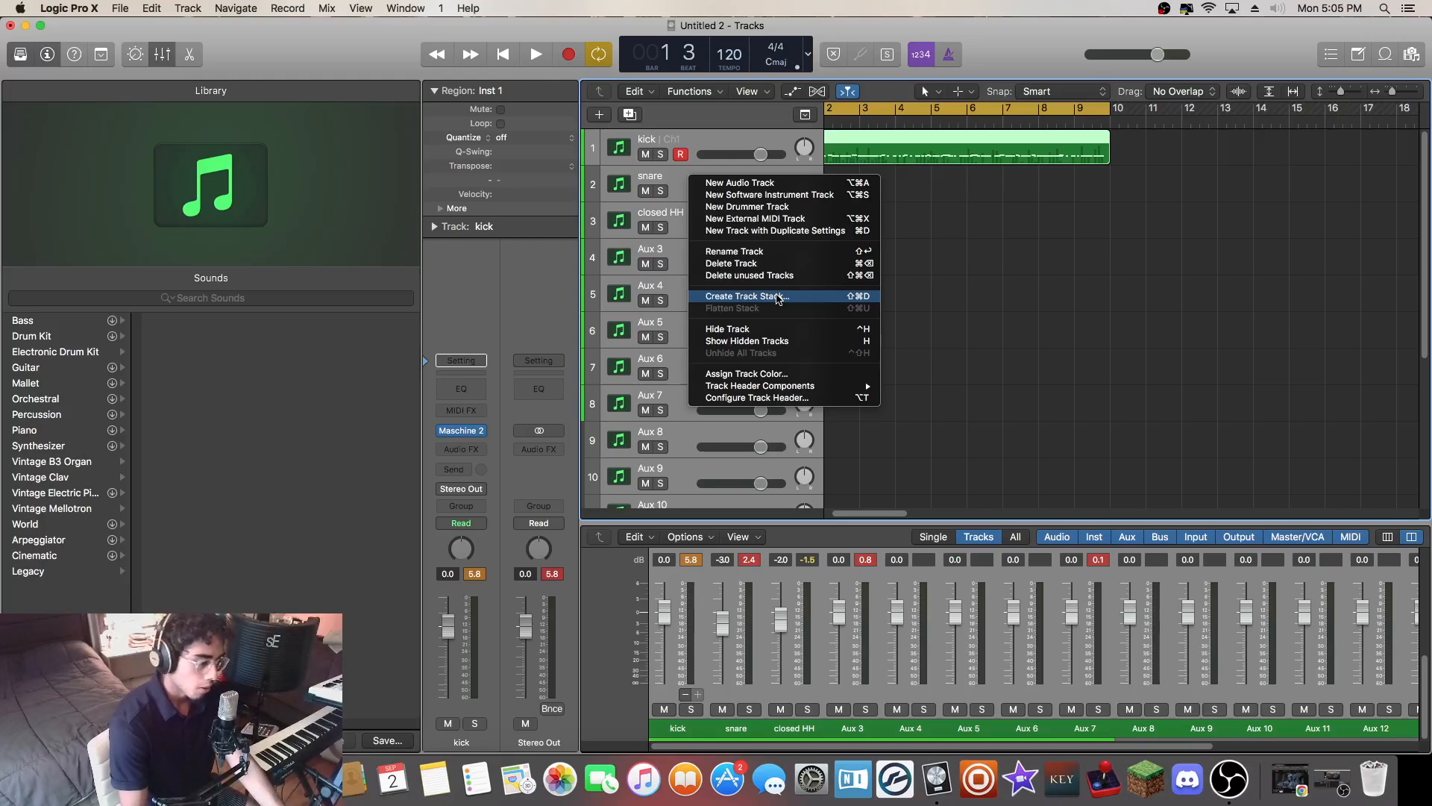
pyautogui.click(778, 297)
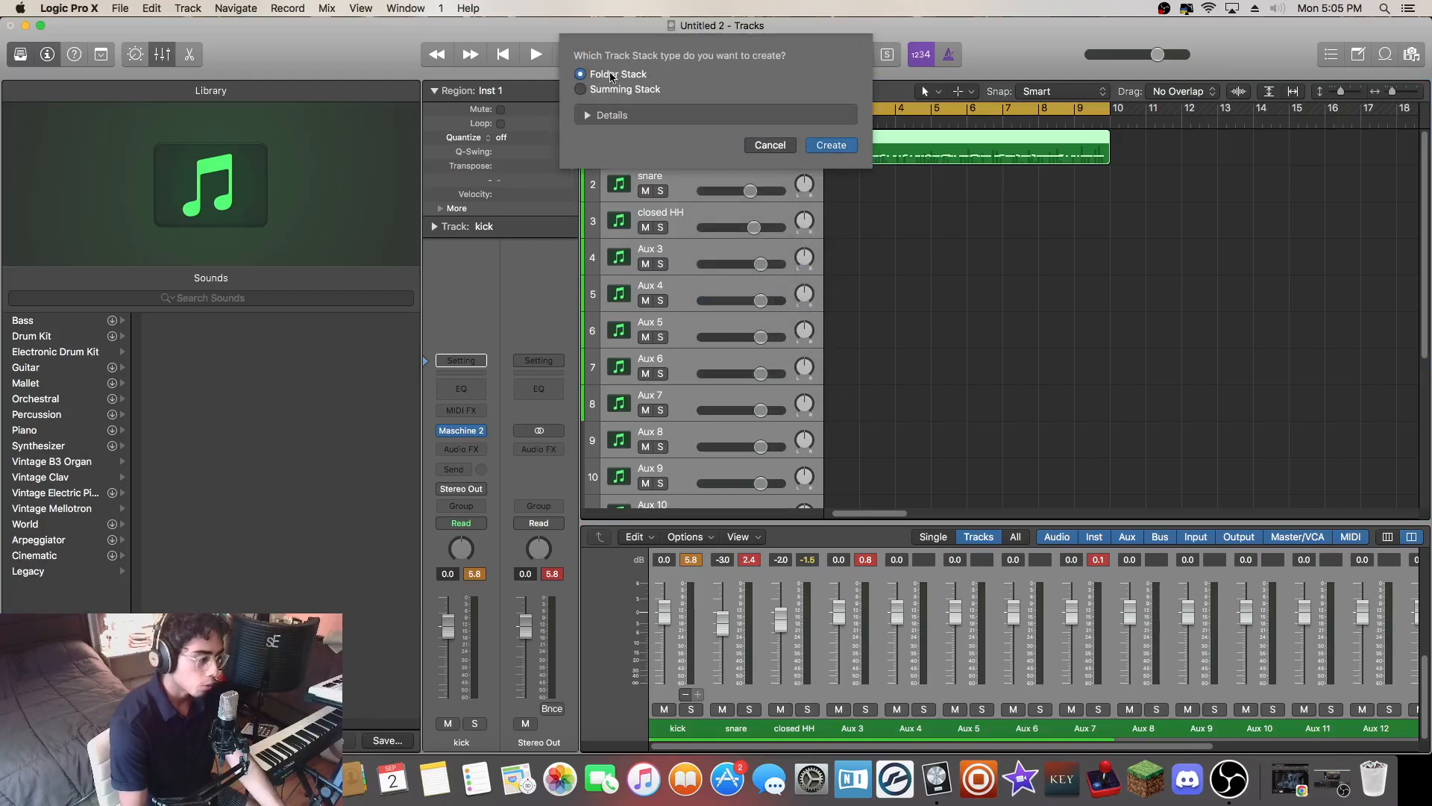
pyautogui.click(581, 90)
pyautogui.click(583, 75)
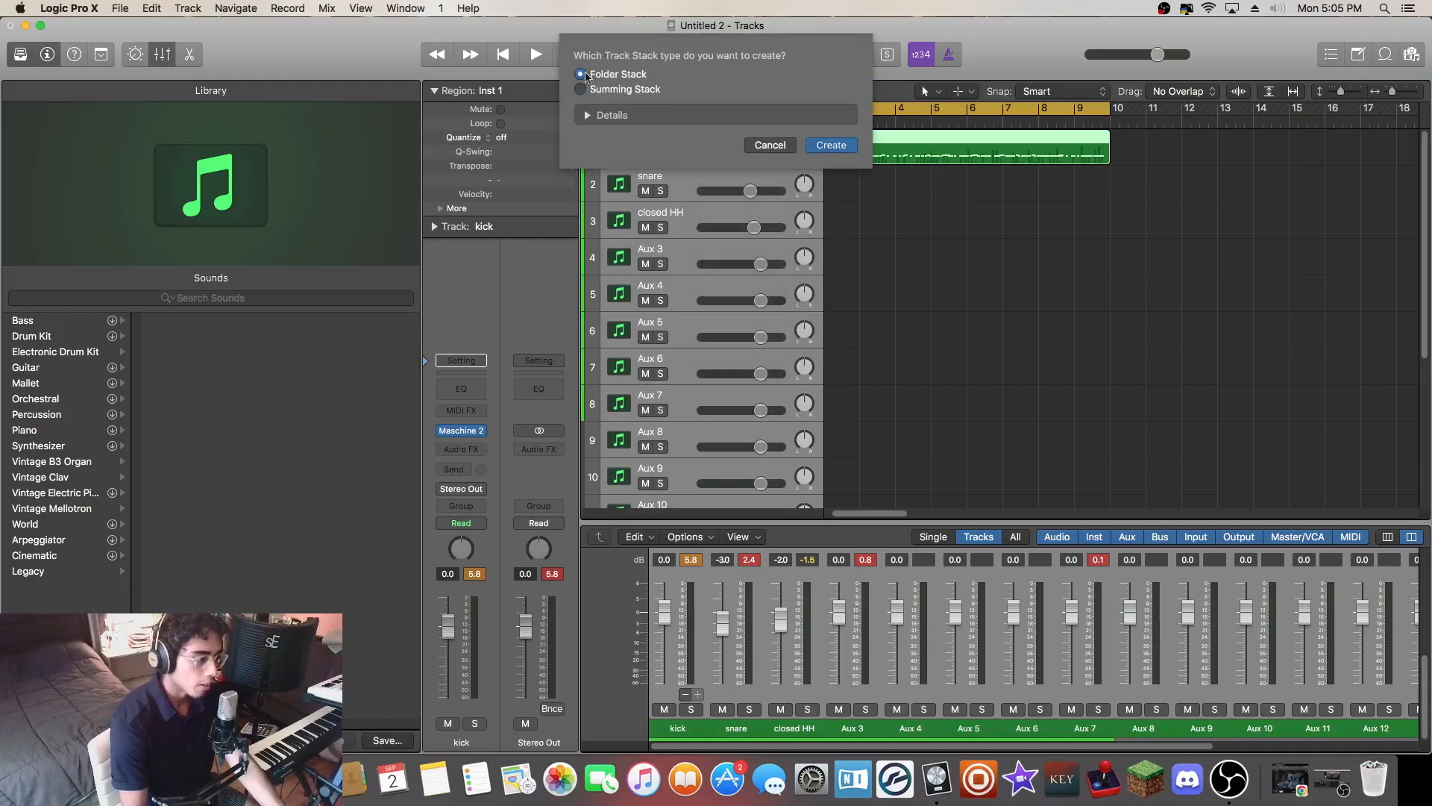
pyautogui.click(830, 146)
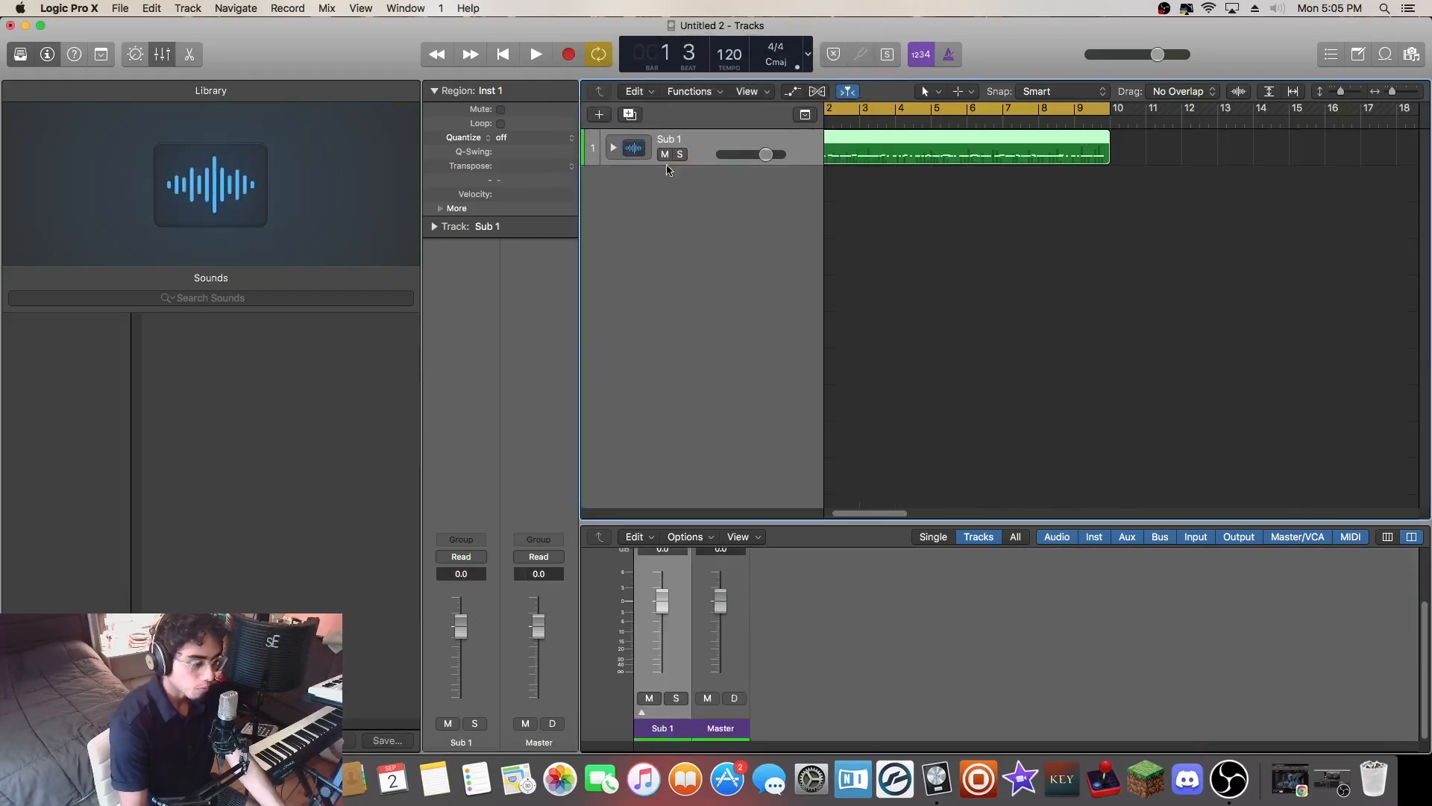
# - Rename the new track stack as Drumkit
pyautogui.doubleClick(698, 137)
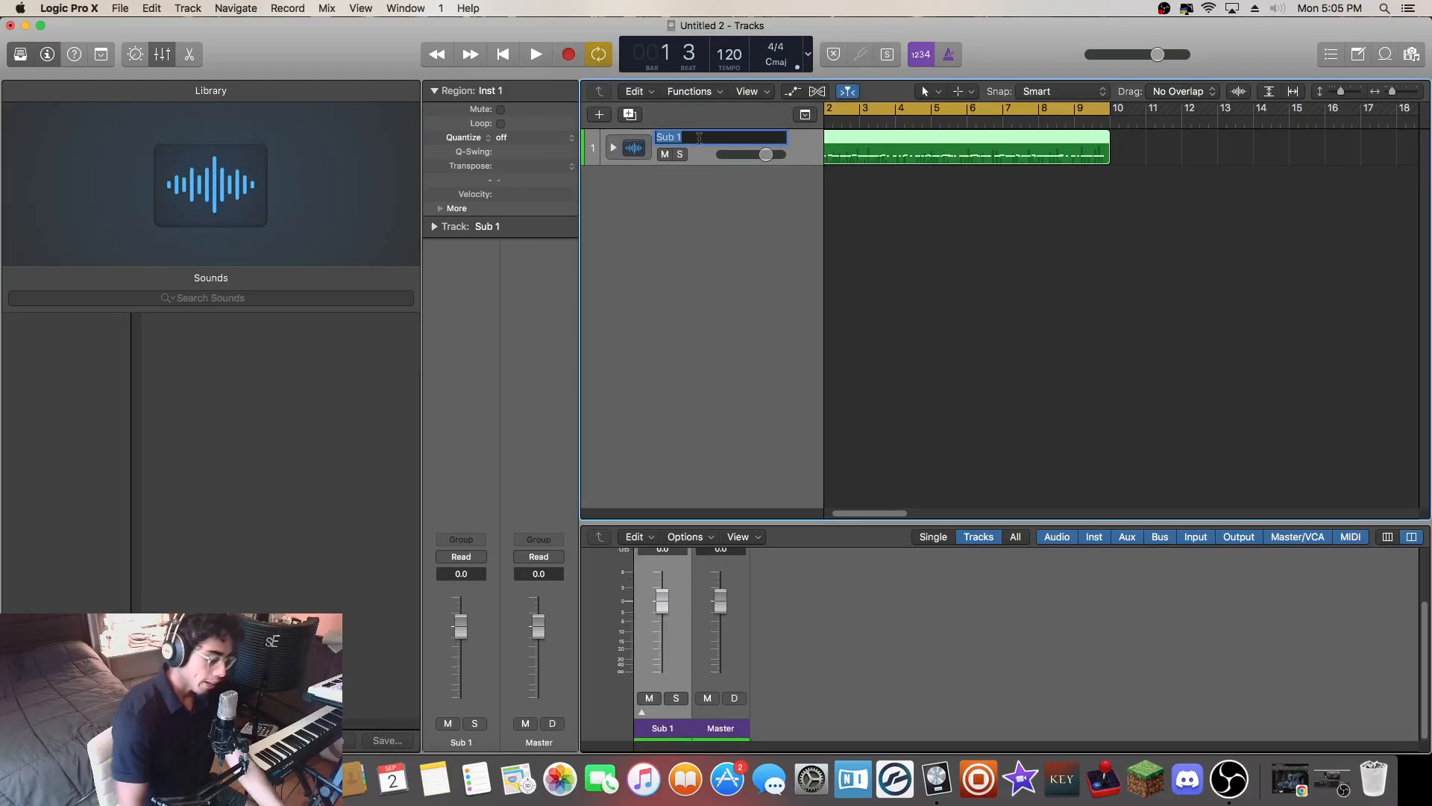
pyautogui.write('Drumkit')
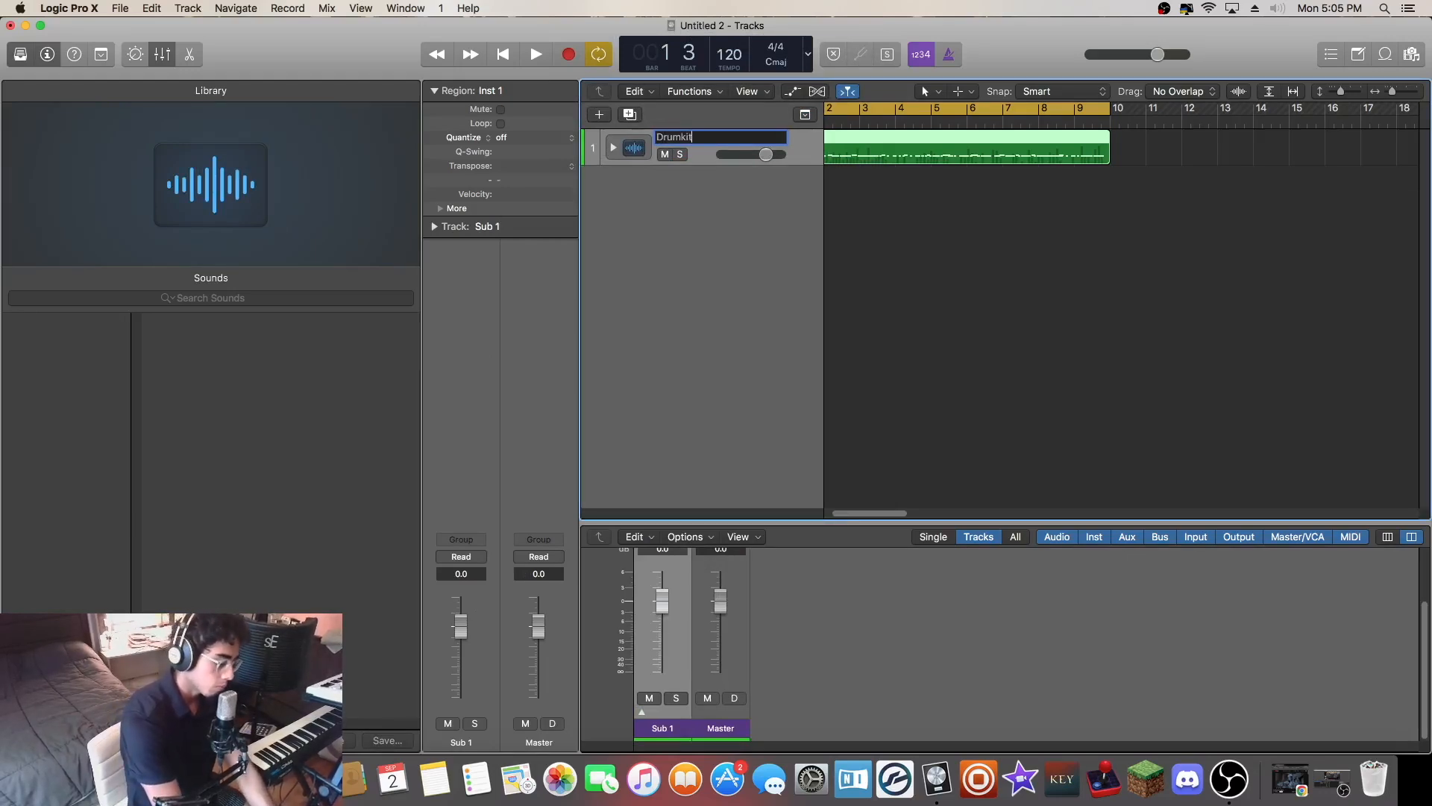
pyautogui.press('Return')
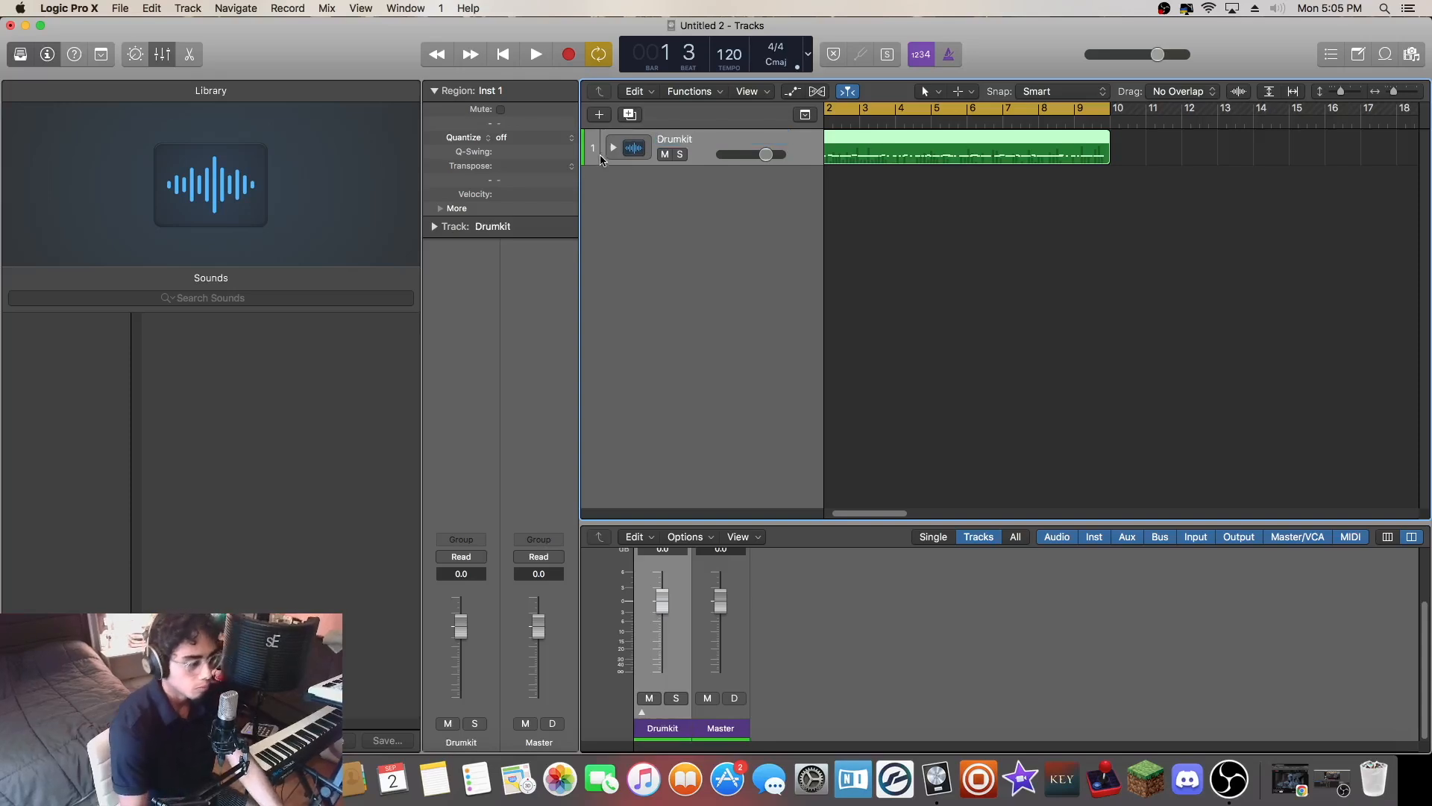
# - Expand and collapse the Drumkit stack to examine its drum tracks, checking the levels of the individual aux tracks
pyautogui.click(608, 148)
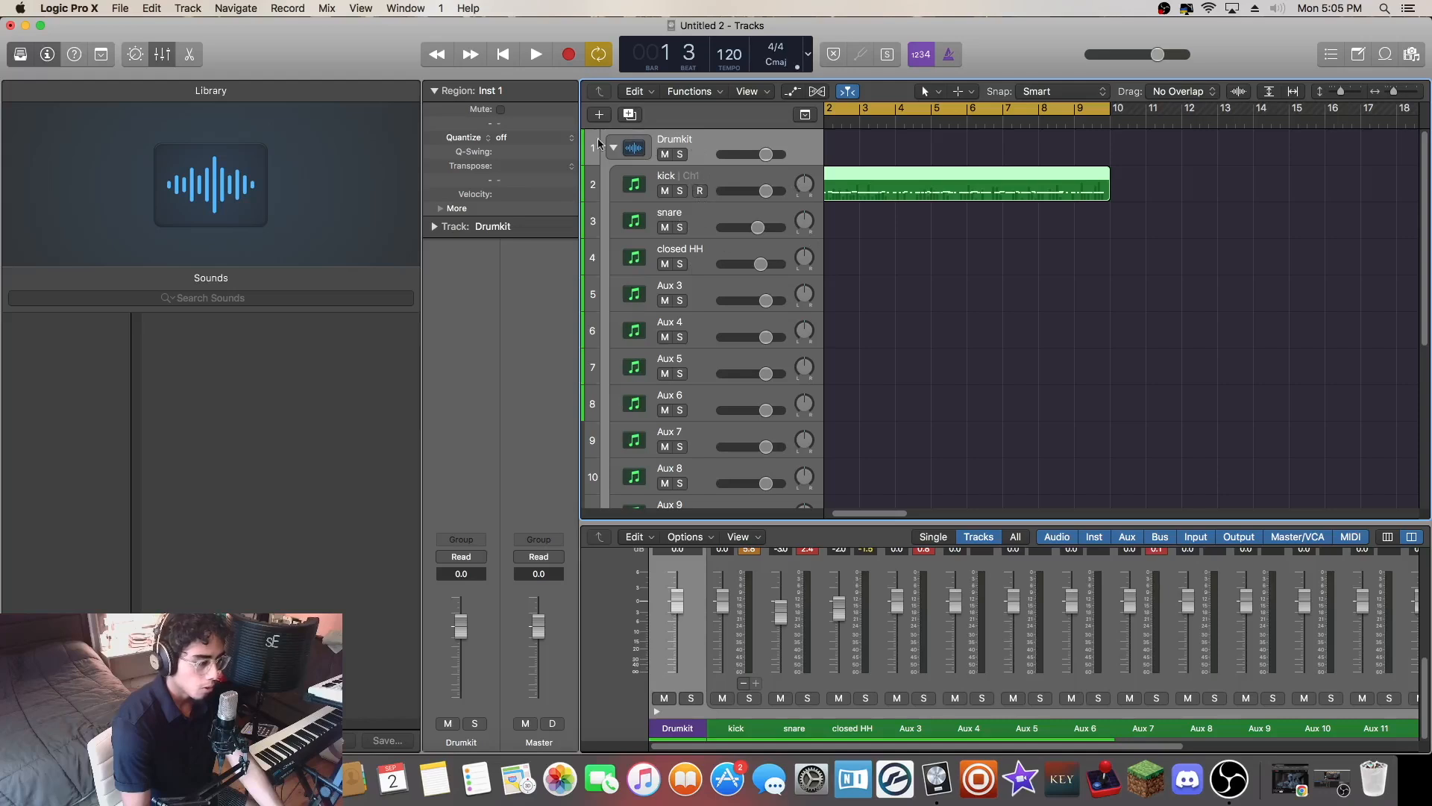
pyautogui.click(615, 149)
pyautogui.click(616, 150)
pyautogui.click(614, 148)
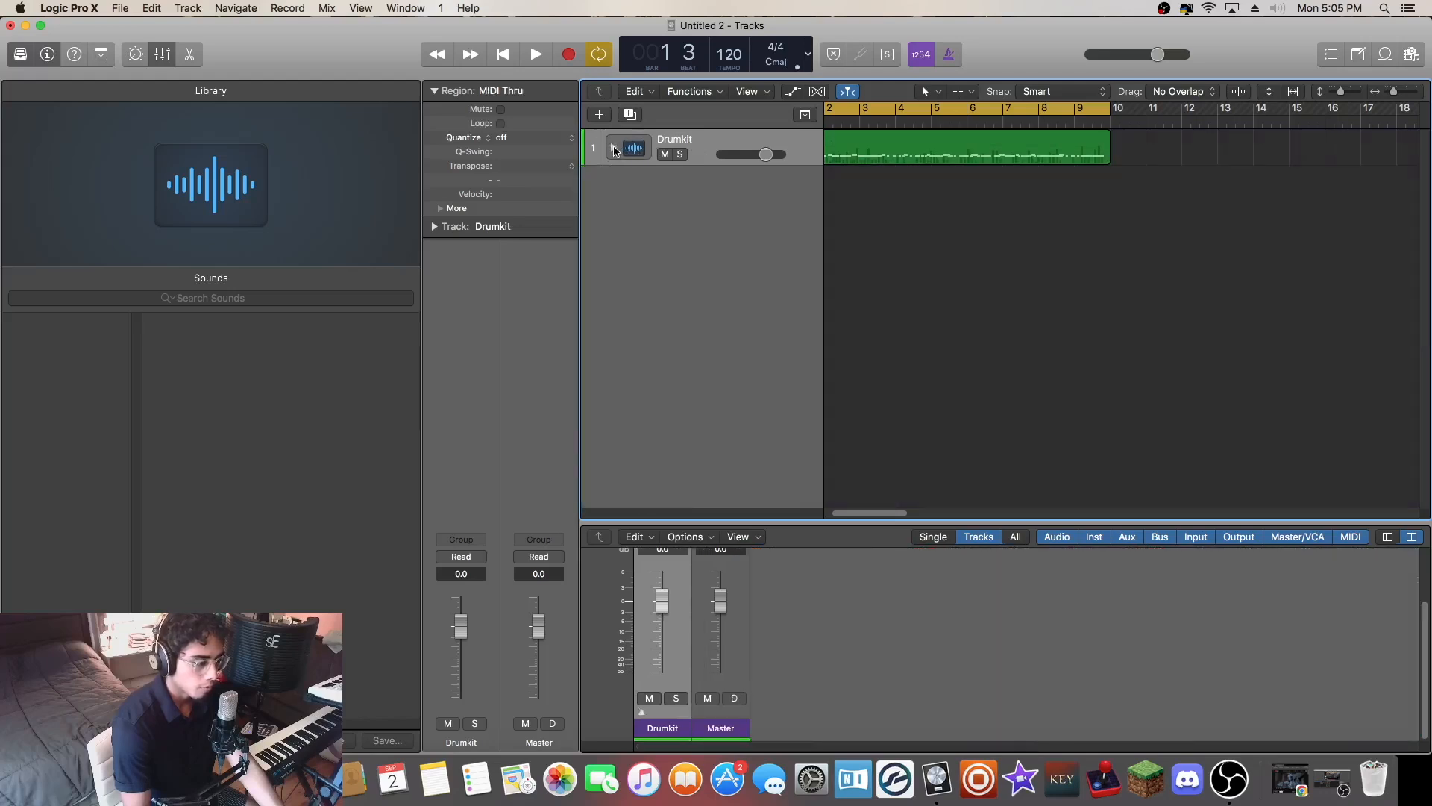
pyautogui.click(612, 149)
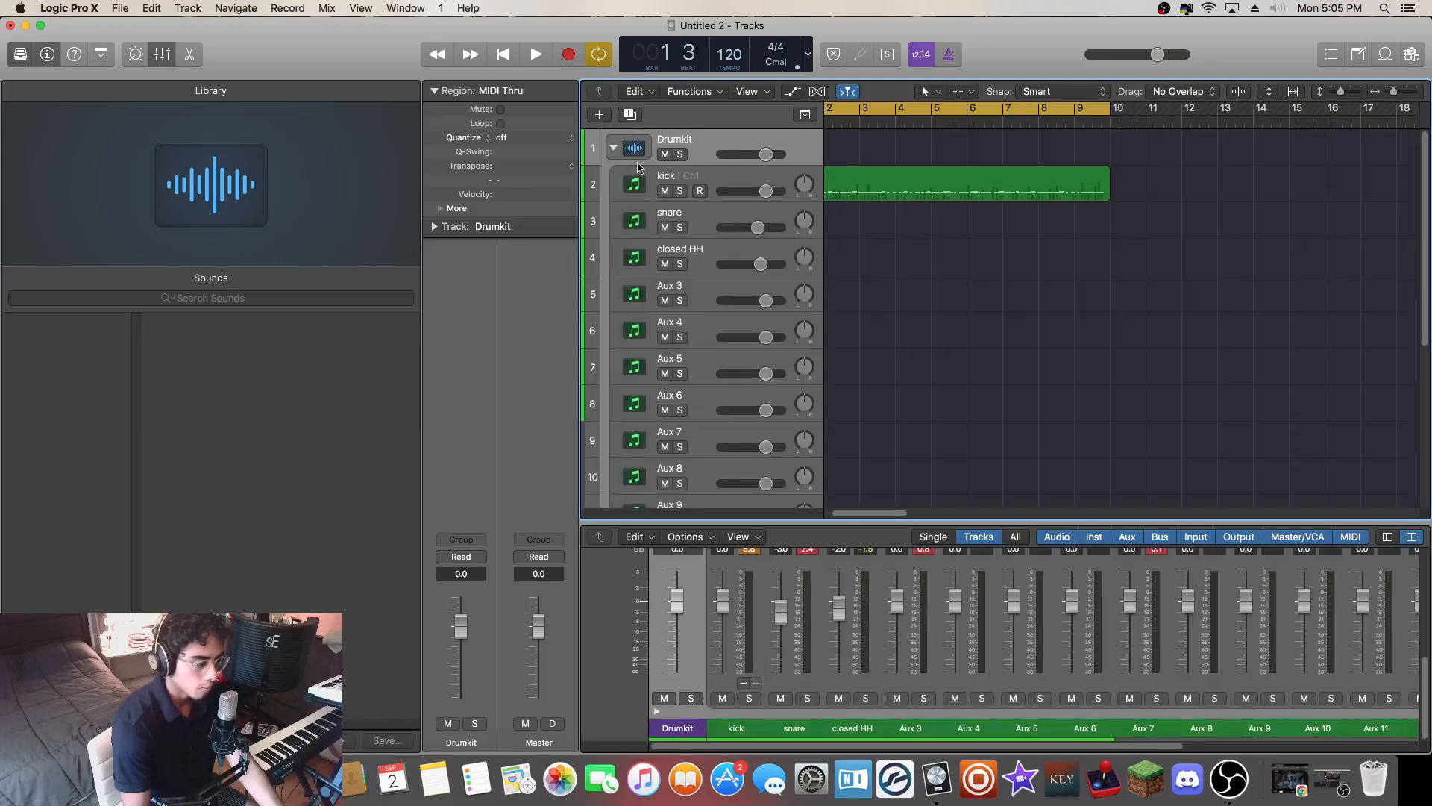
pyautogui.moveTo(1425, 234)
pyautogui.mouseDown()
pyautogui.moveTo(1426, 398)
pyautogui.moveTo(1426, 231)
pyautogui.mouseUp()
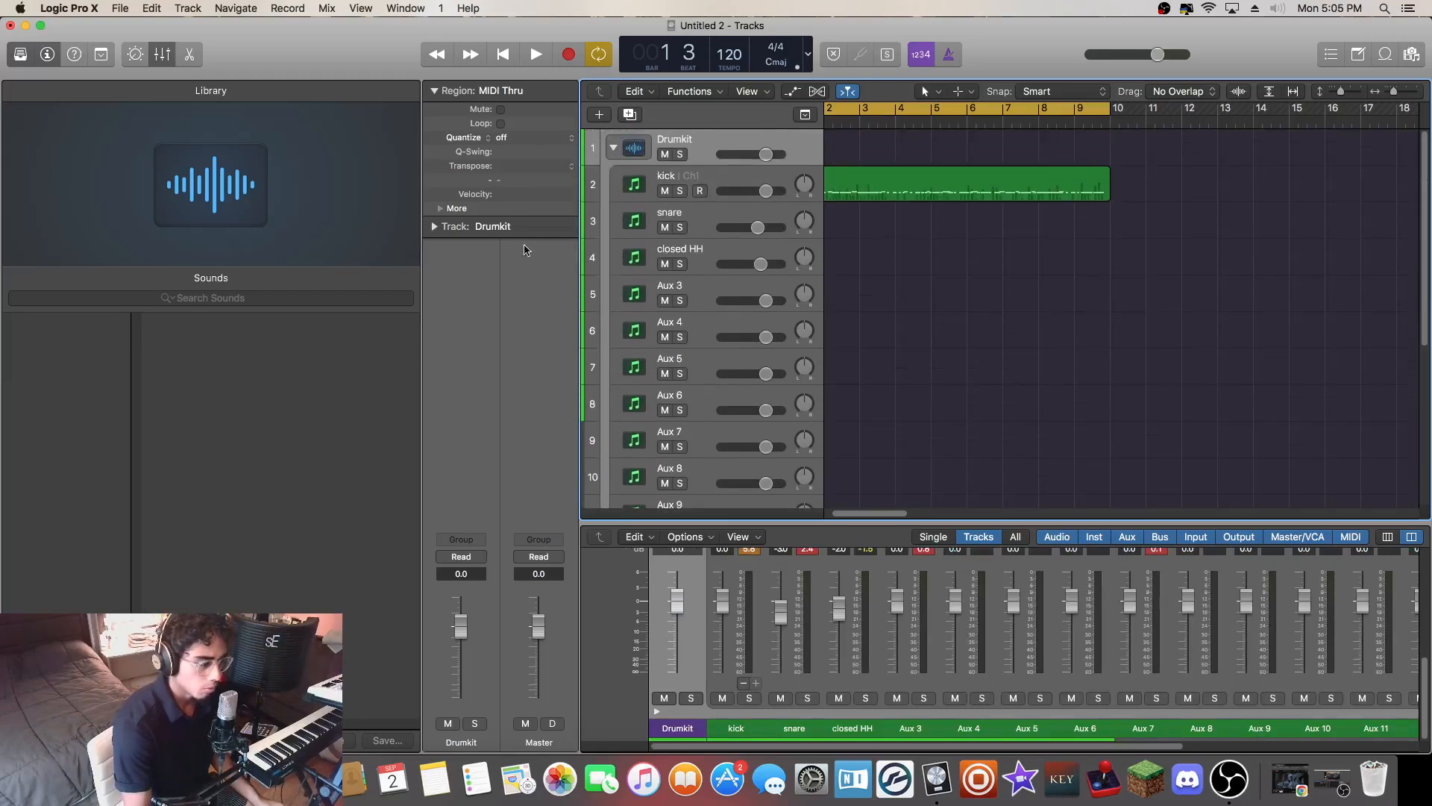
pyautogui.click(613, 148)
pyautogui.click(613, 149)
pyautogui.click(695, 301)
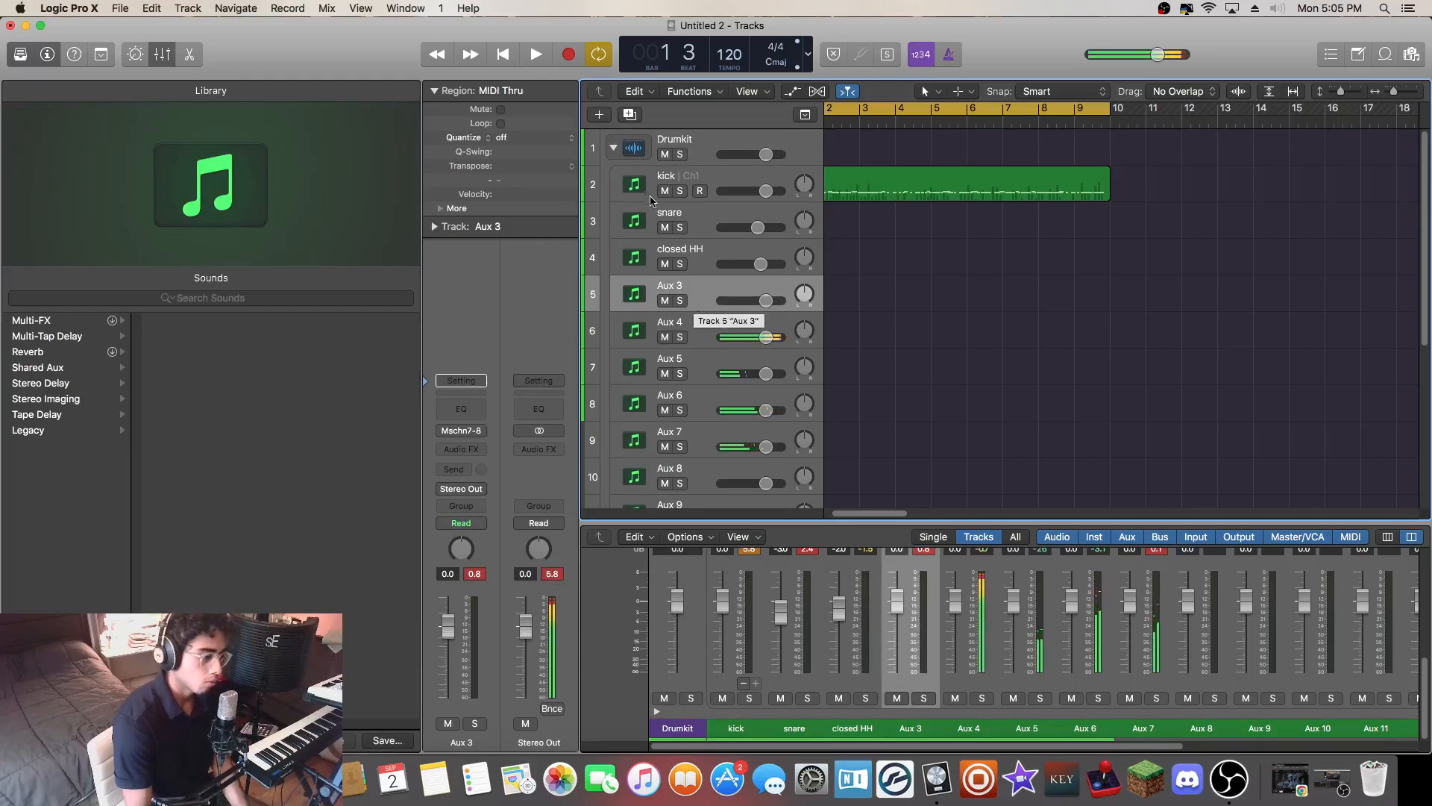
pyautogui.click(615, 149)
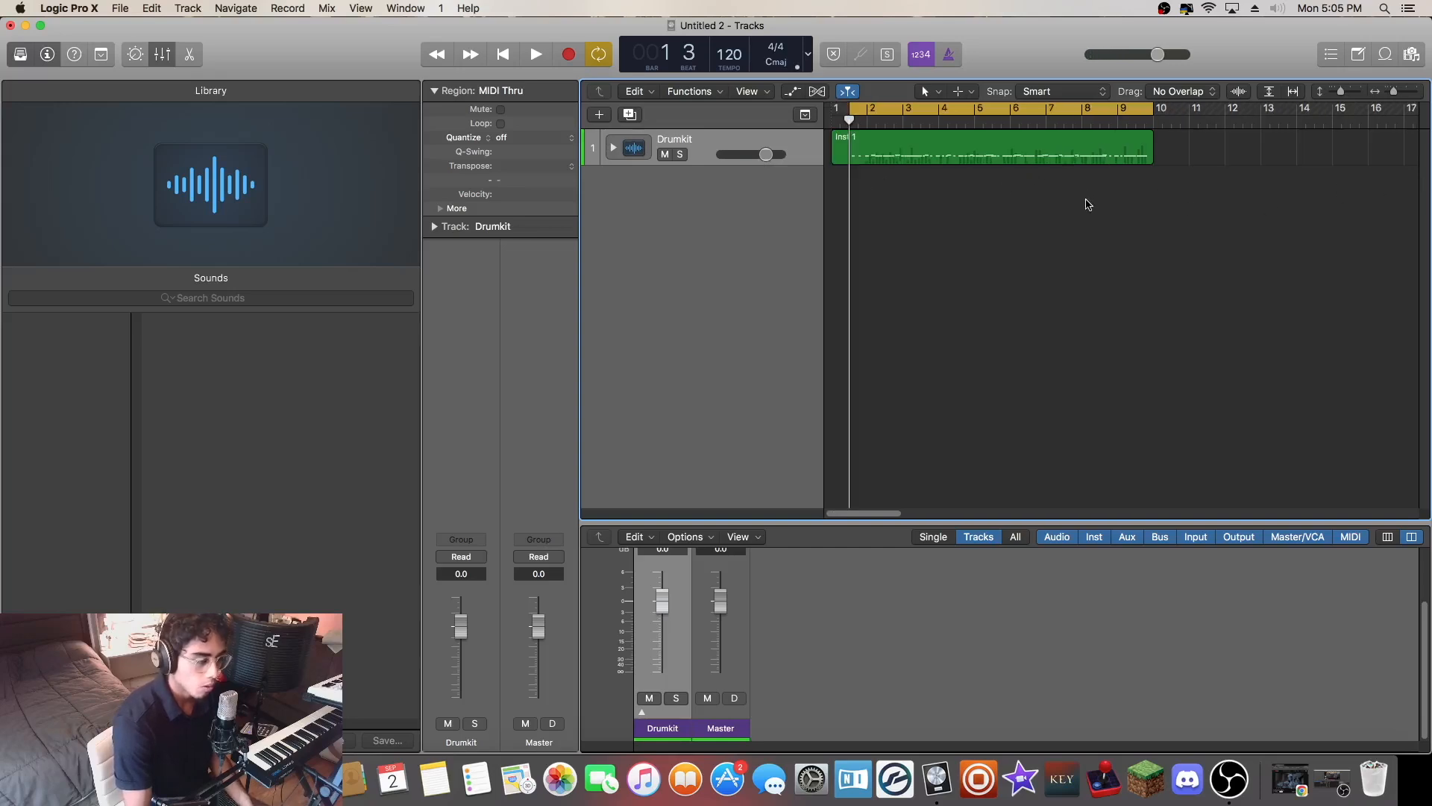
# - Play the looped recording with the mixer area enlarged and the Drumkit stack expanded to check the channel levels
pyautogui.click(535, 55)
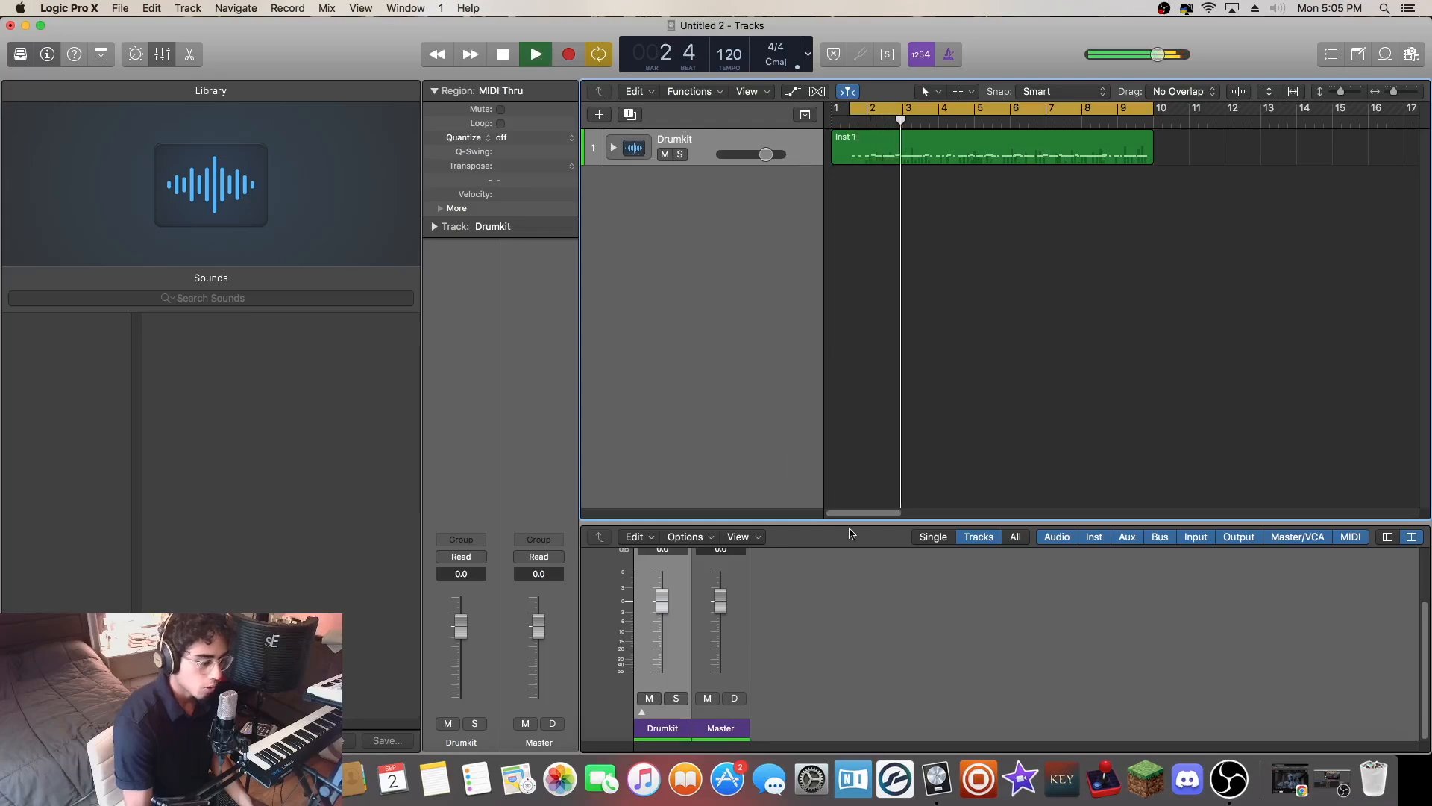
pyautogui.moveTo(854, 523); pyautogui.dragTo(857, 444)
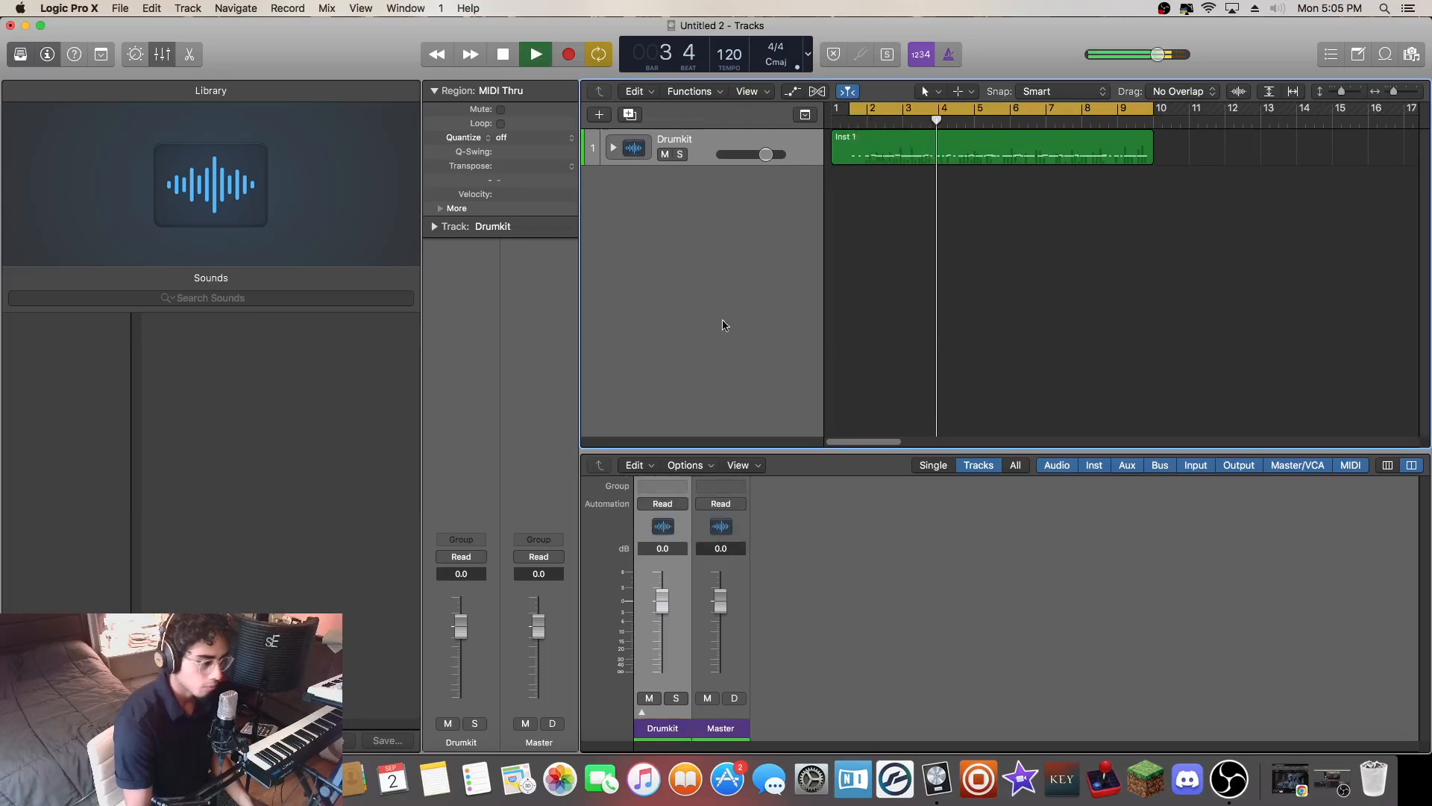
pyautogui.click(625, 152)
pyautogui.click(613, 148)
pyautogui.click(613, 148)
pyautogui.click(613, 147)
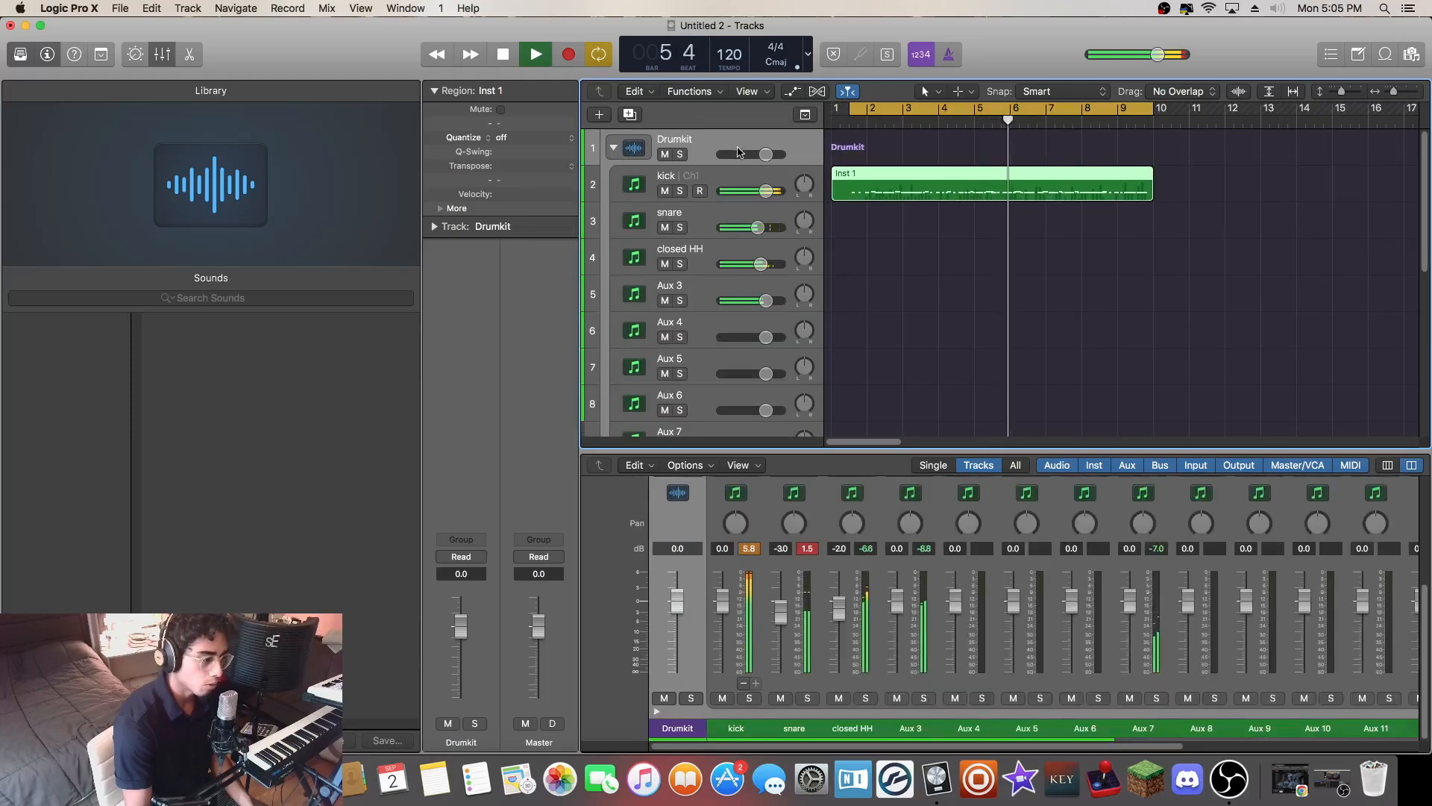
pyautogui.click(705, 145)
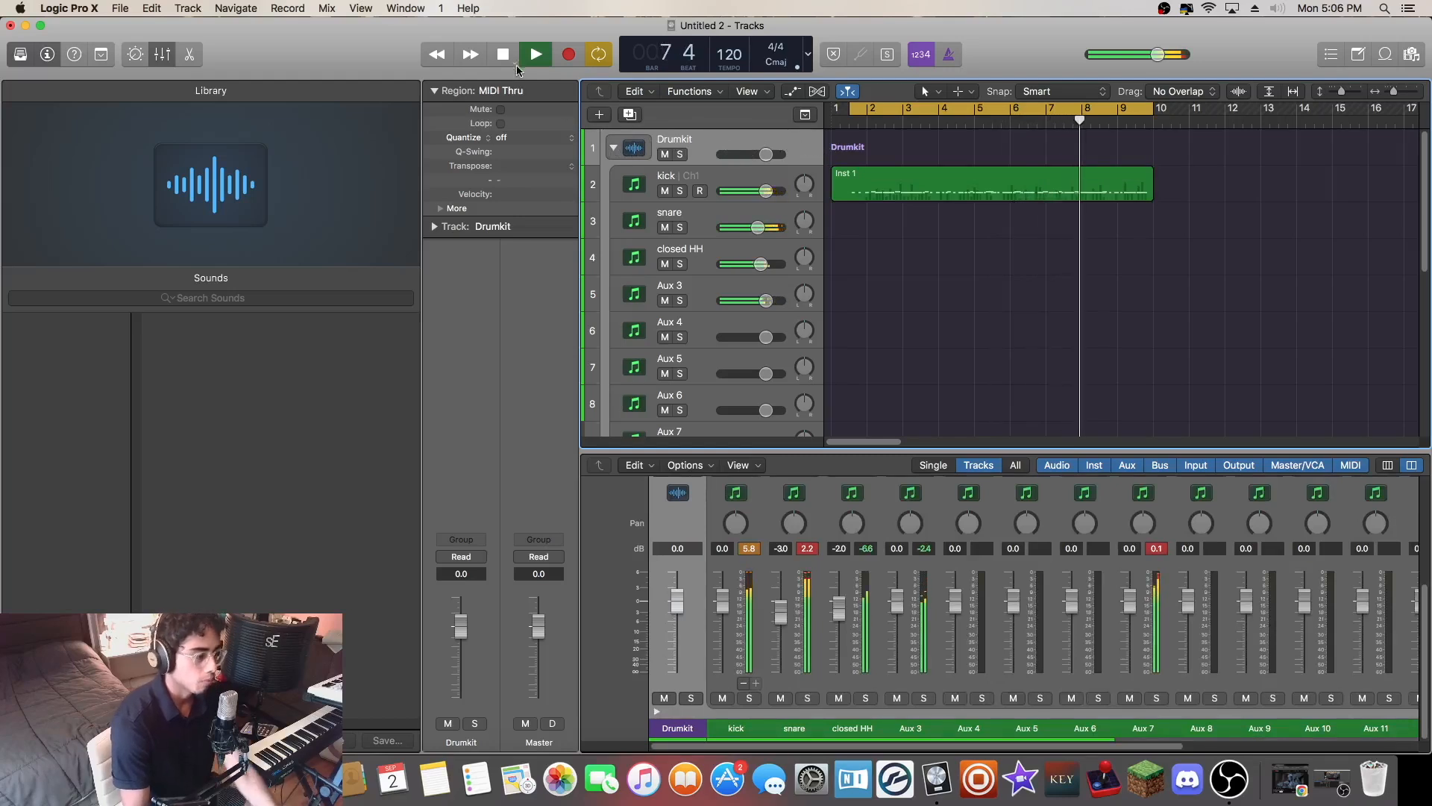
pyautogui.press('space')
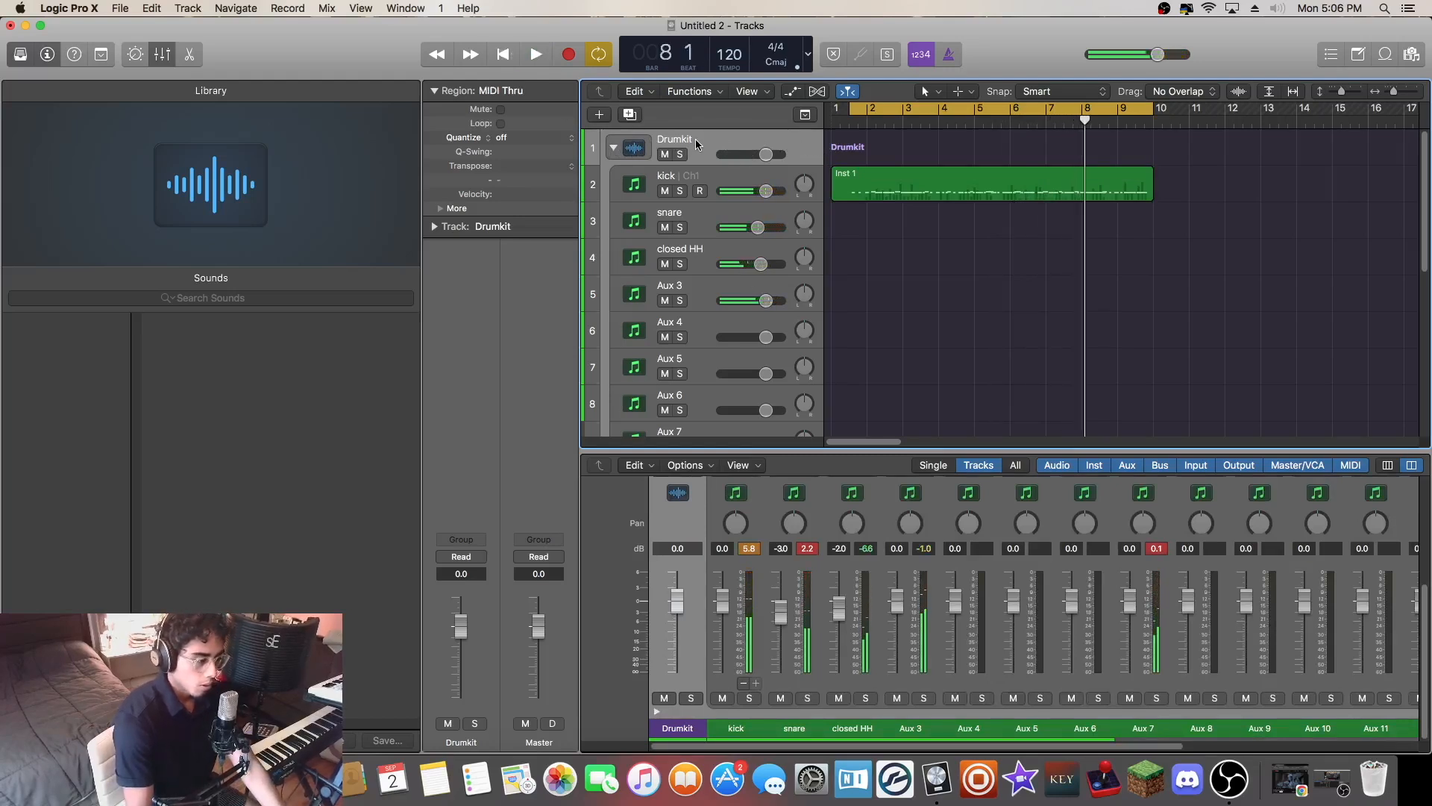
# - Change the Drumkit stack's track icon to the blue drum kit from the Drums category
pyautogui.click(641, 150)
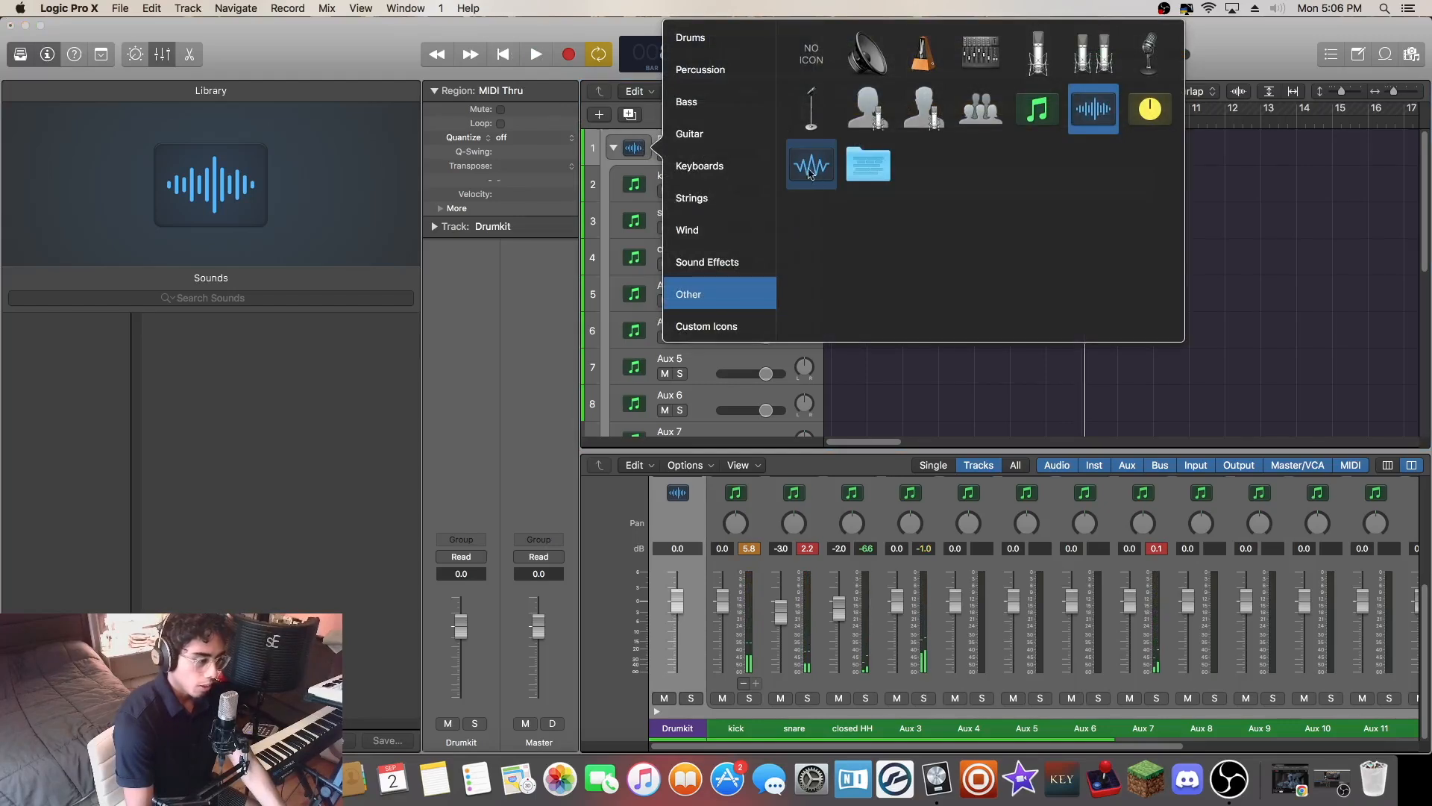
pyautogui.click(739, 37)
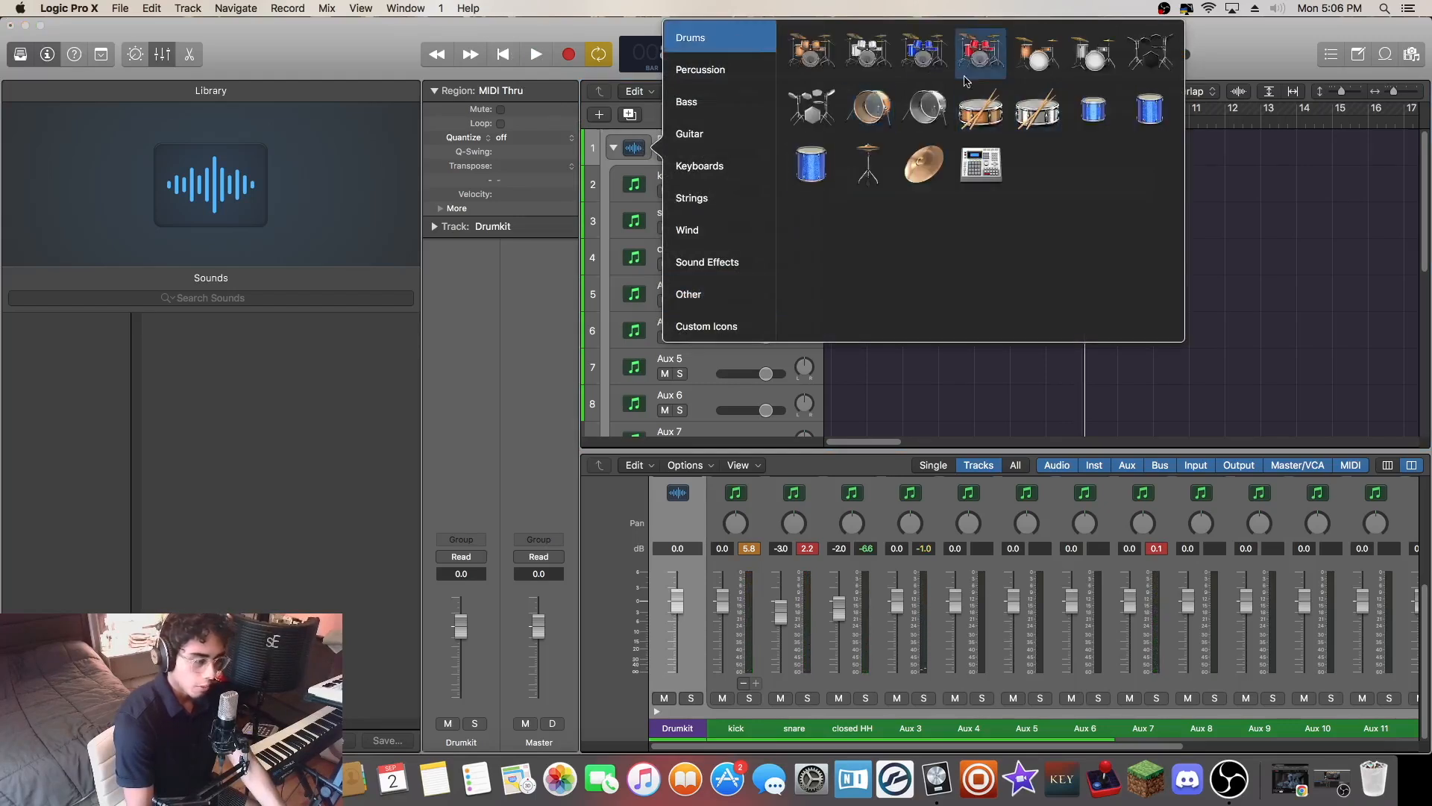
pyautogui.click(932, 67)
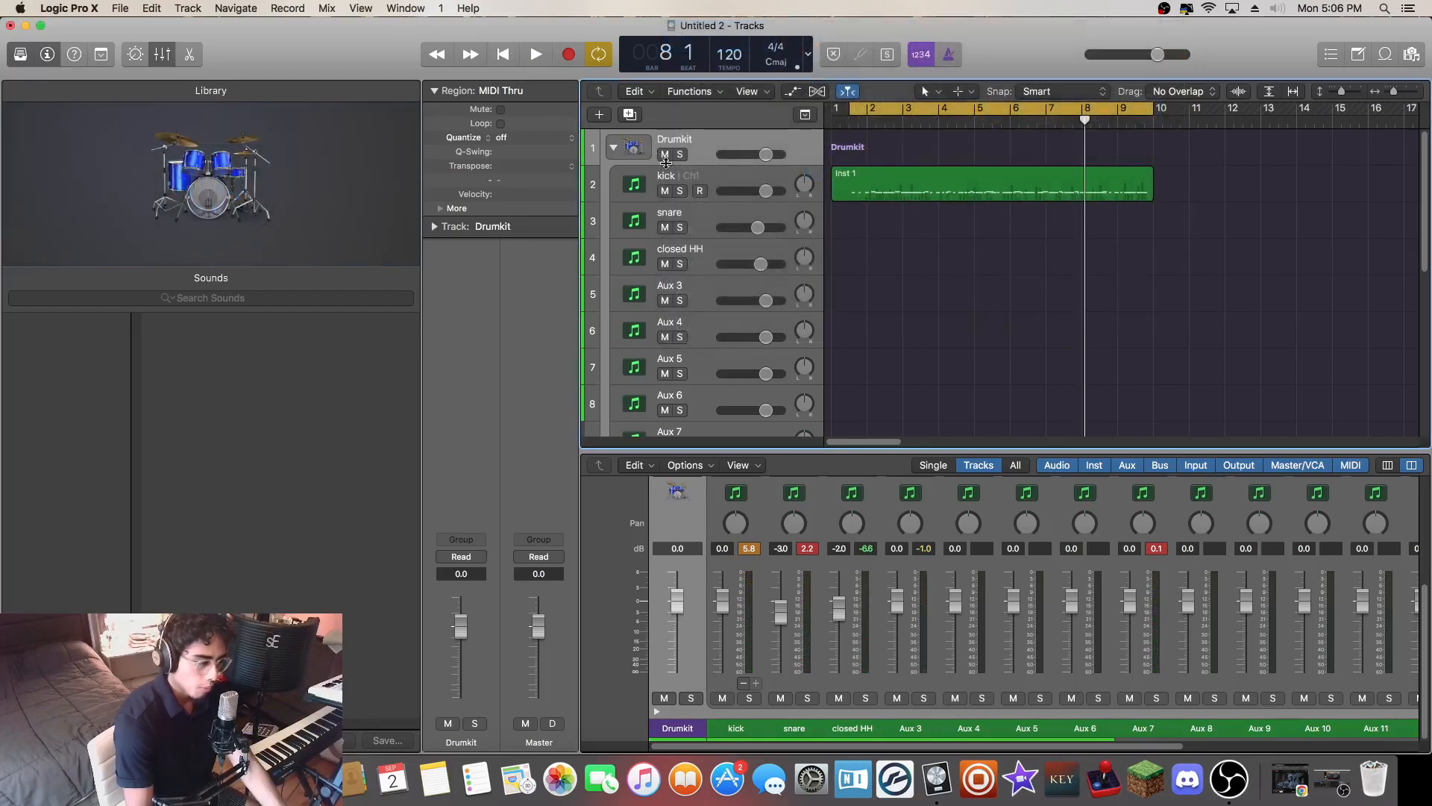
# - Return the playhead to the start of the cycle range and select the Drumkit stack, leaving its tracks expanded
pyautogui.click(614, 148)
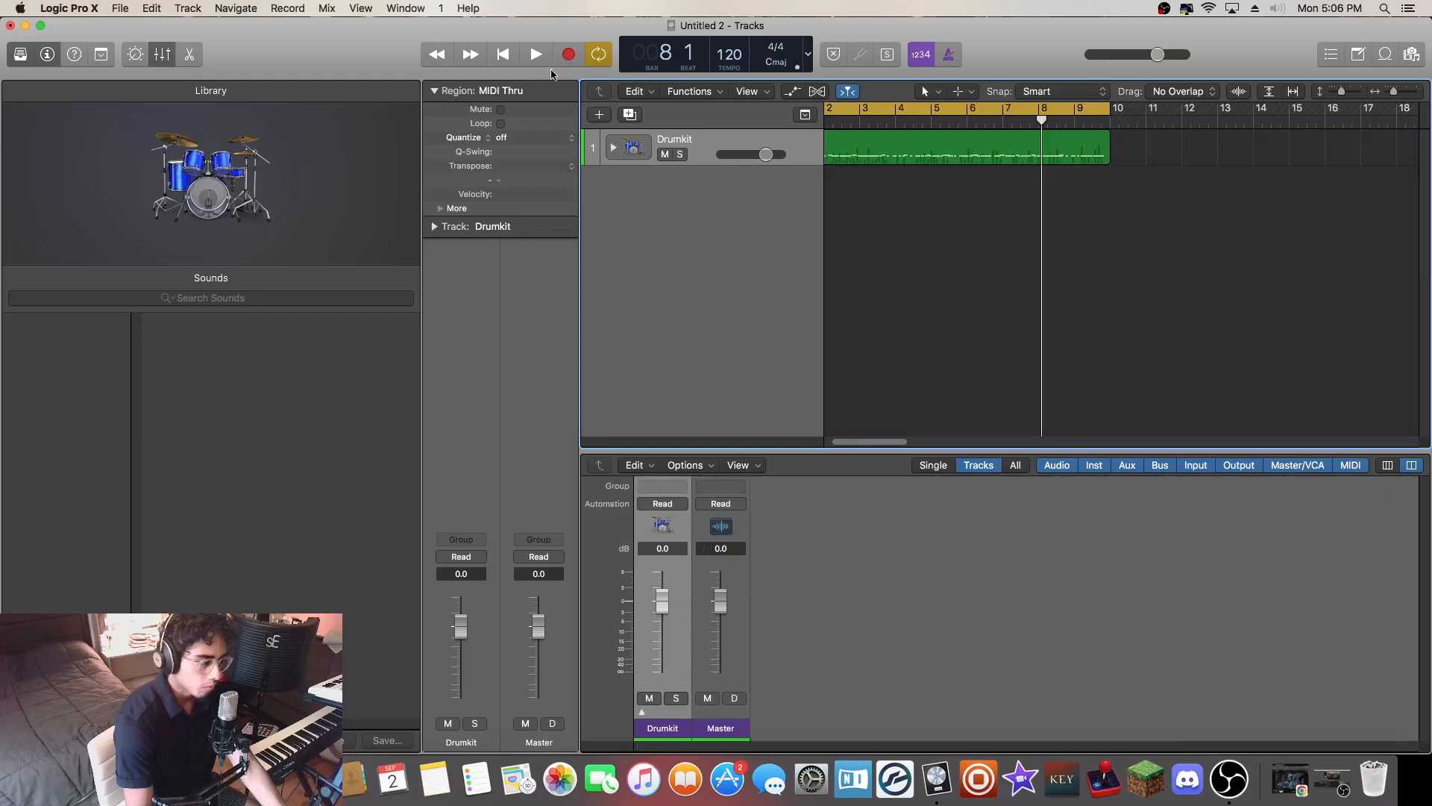
pyautogui.press('Return')
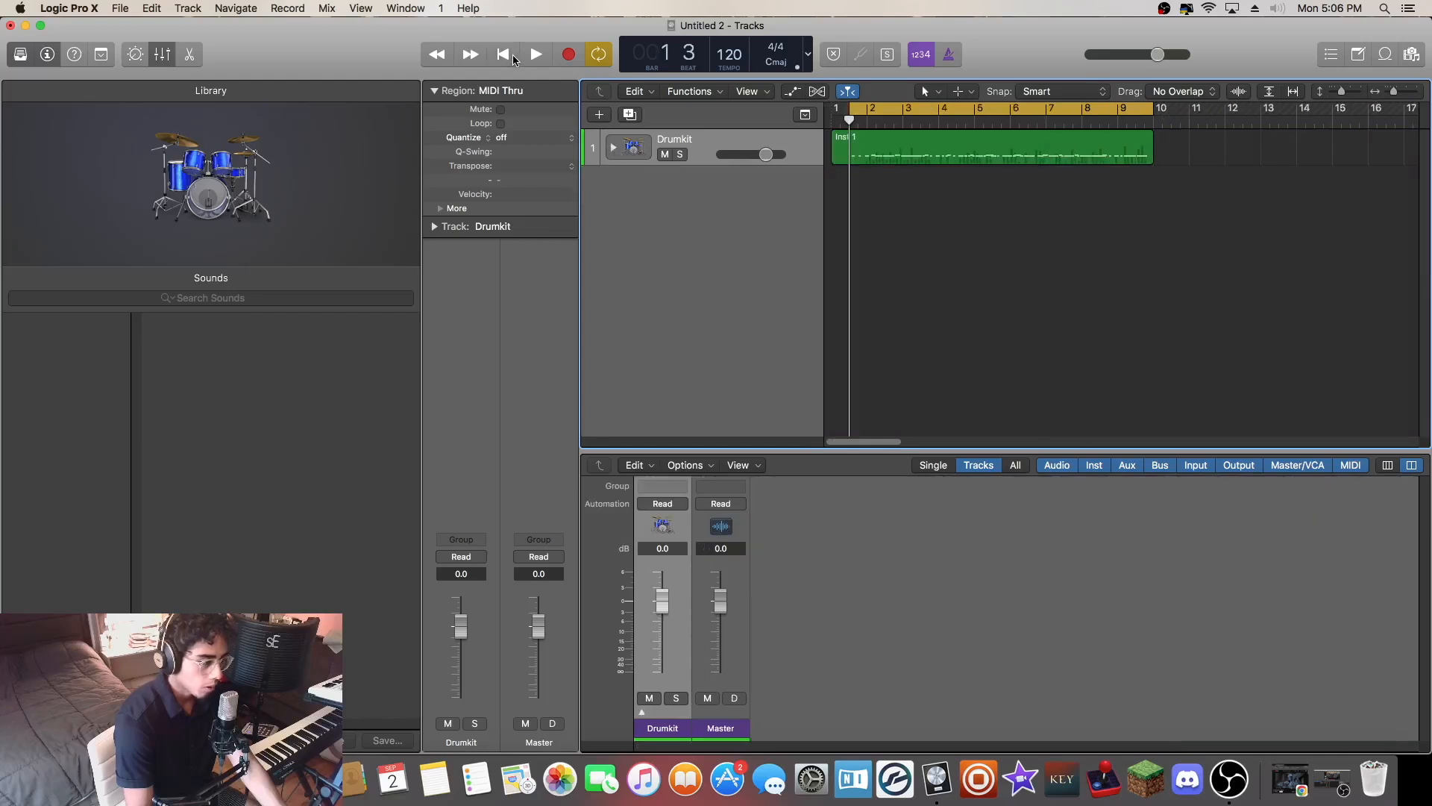
pyautogui.click(701, 154)
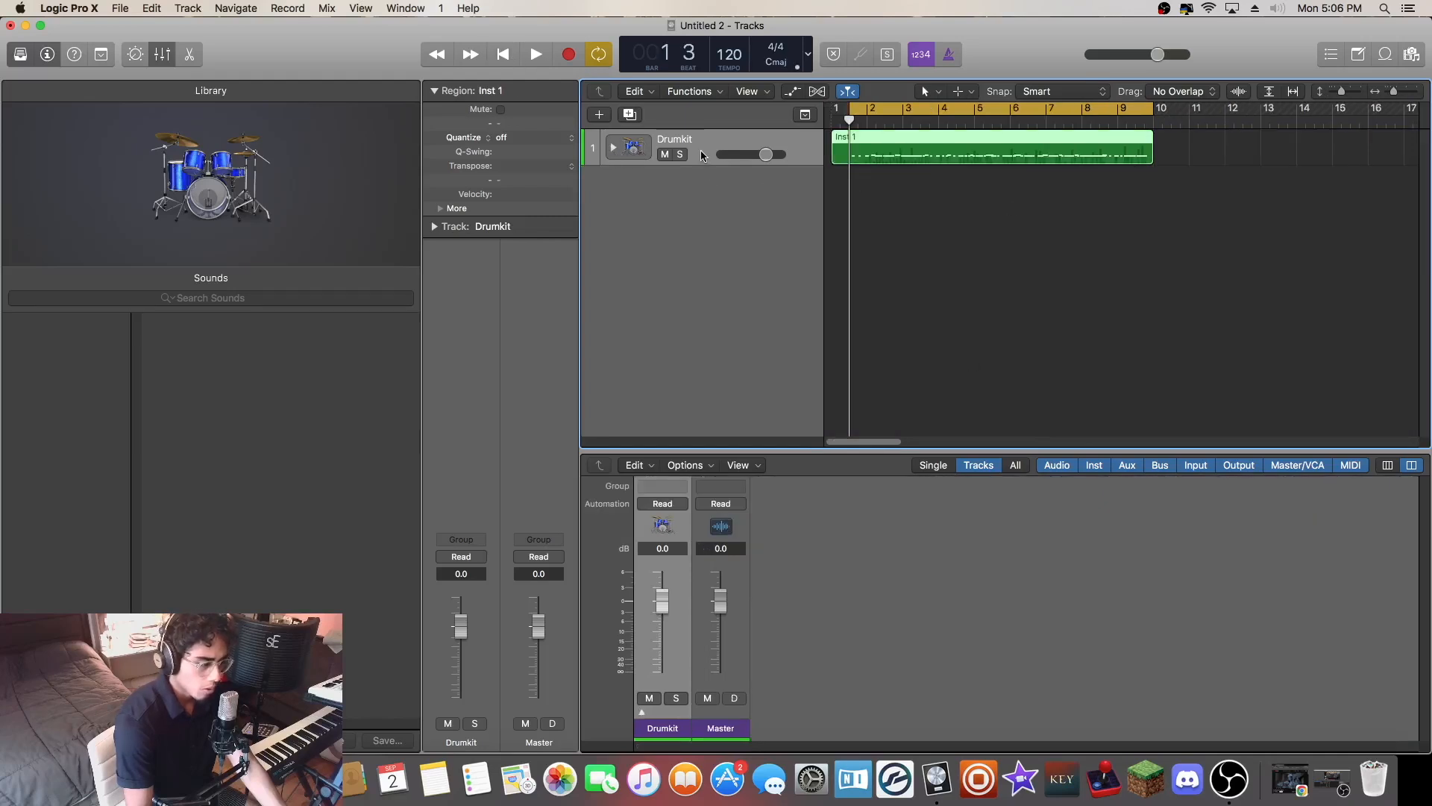
pyautogui.click(613, 147)
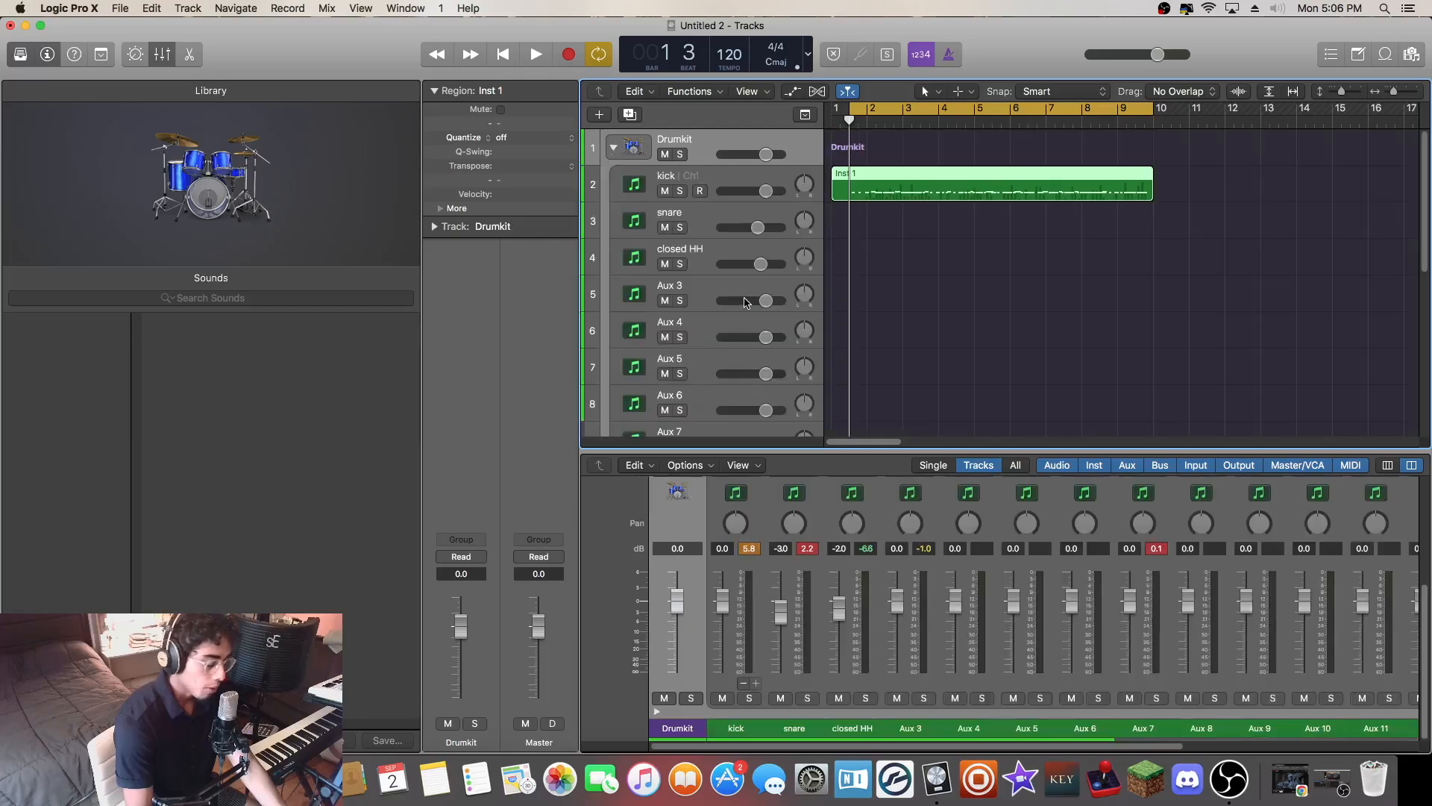